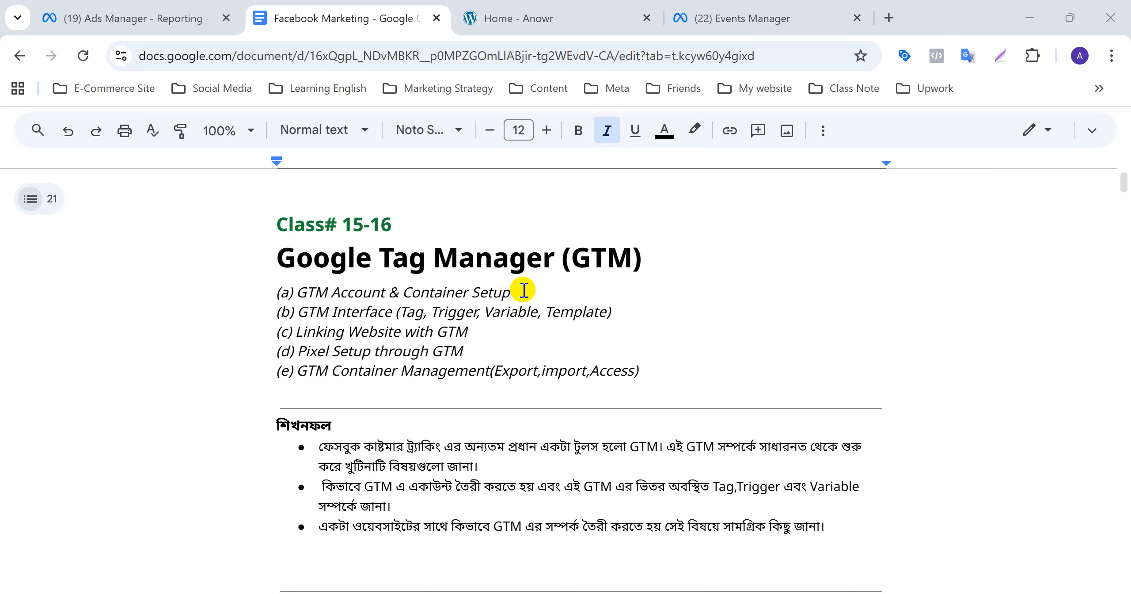
Step: Read the Google Tag Manager class outline, the tracking flow diagram and the GTM definition in the course notes
double_click(520, 292)
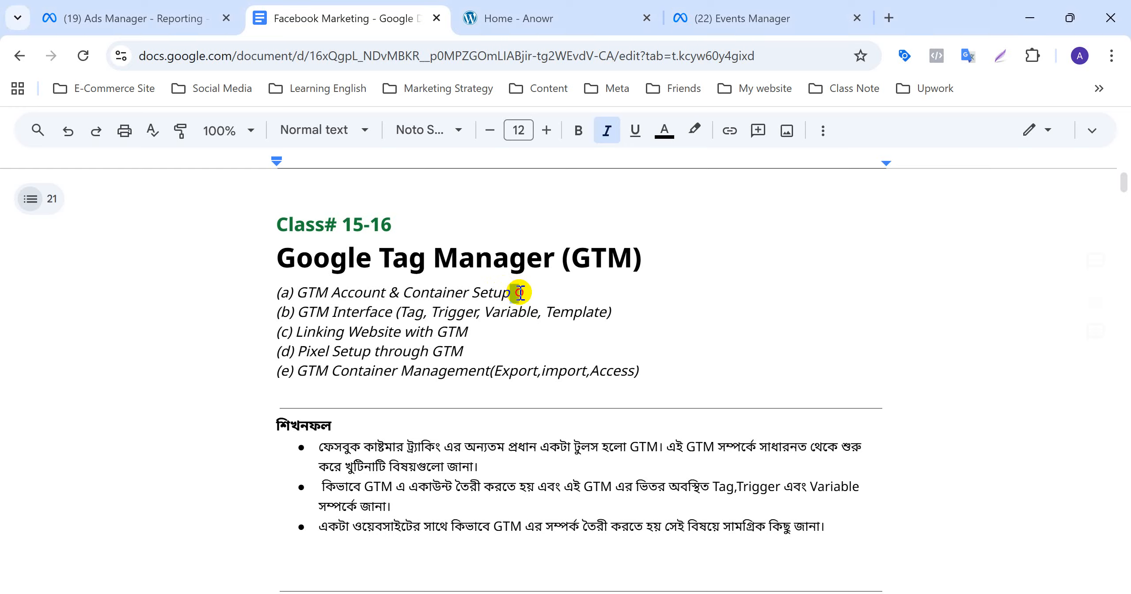
click(519, 292)
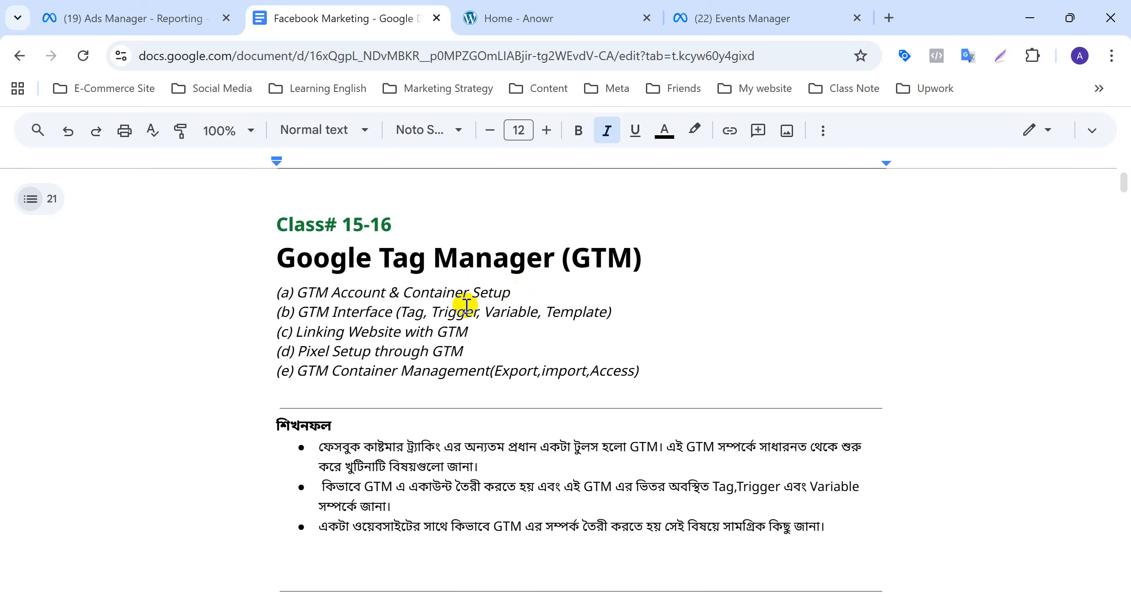
scroll(468, 357, down, 2)
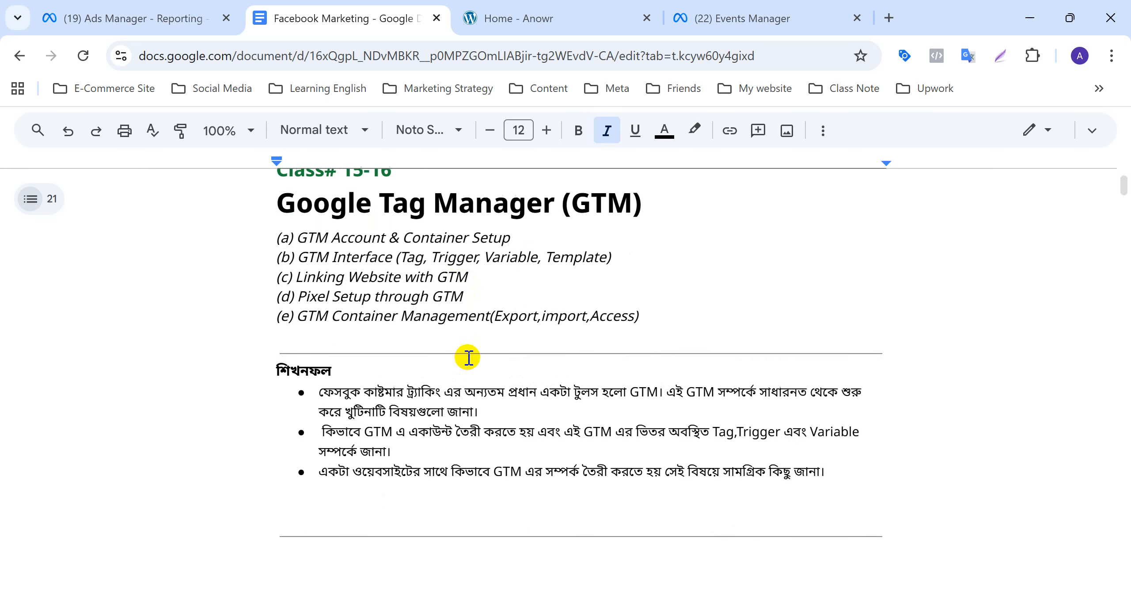
scroll(468, 357, up, 2)
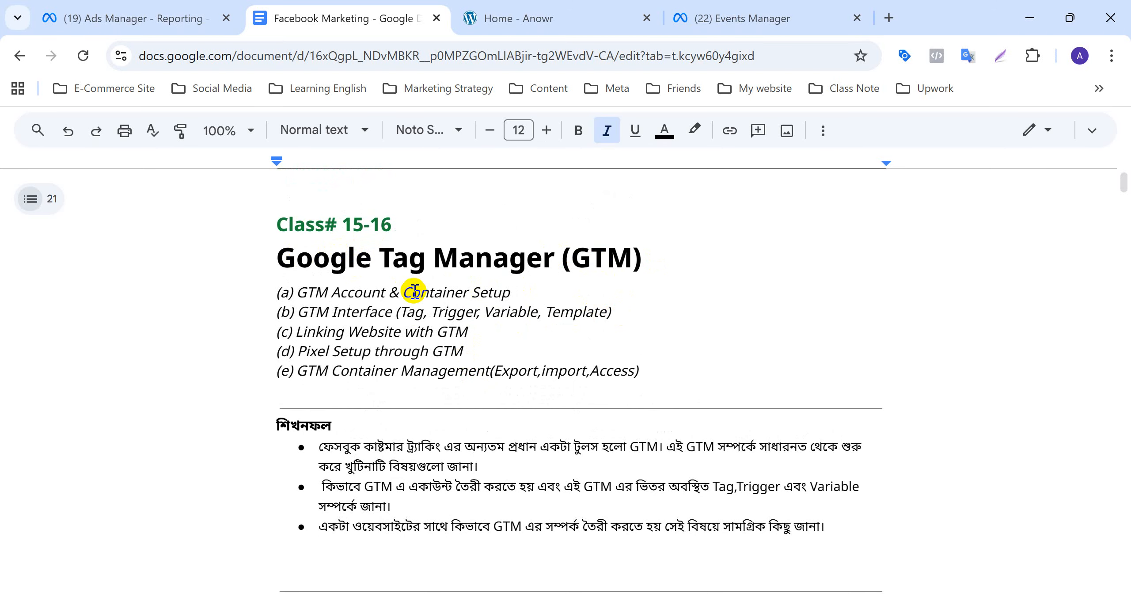
scroll(422, 369, down, 8)
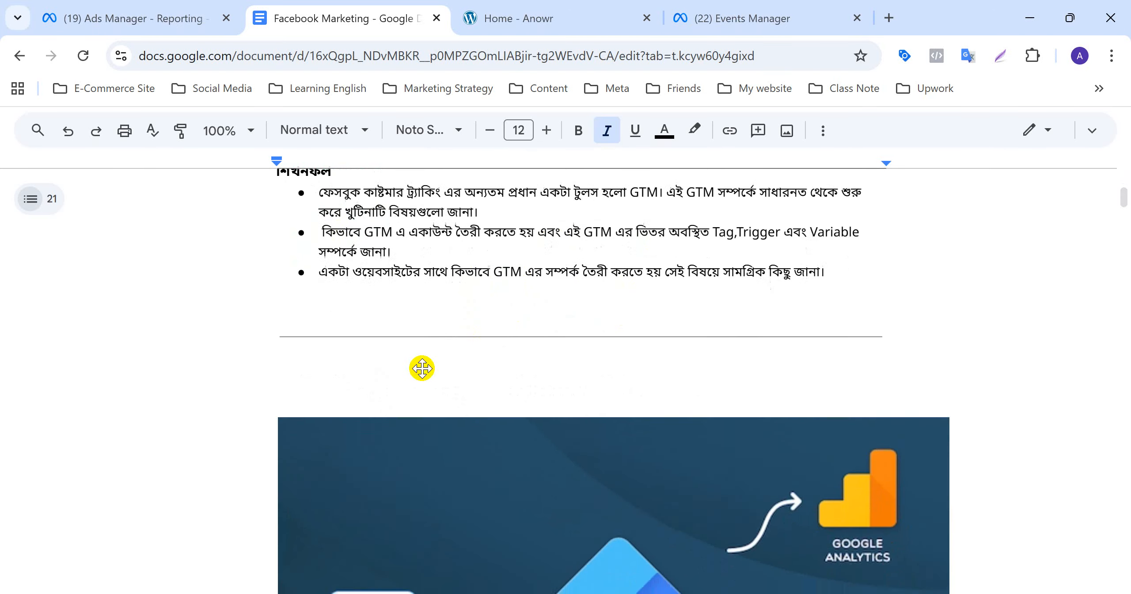
scroll(422, 369, down, 3)
scroll(422, 369, up, 1)
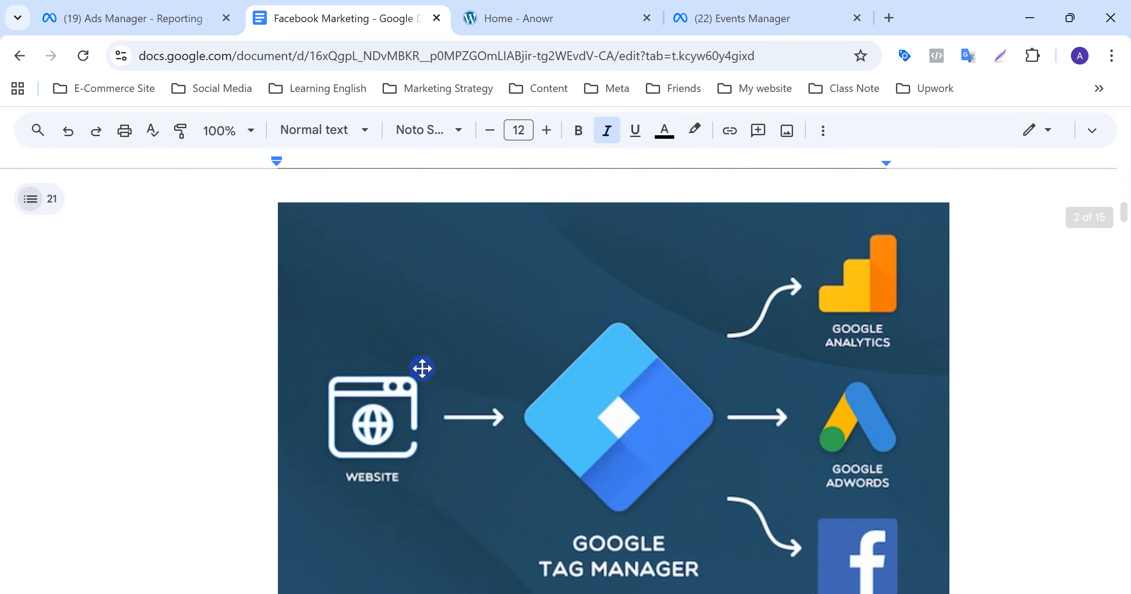
scroll(422, 369, down, 1)
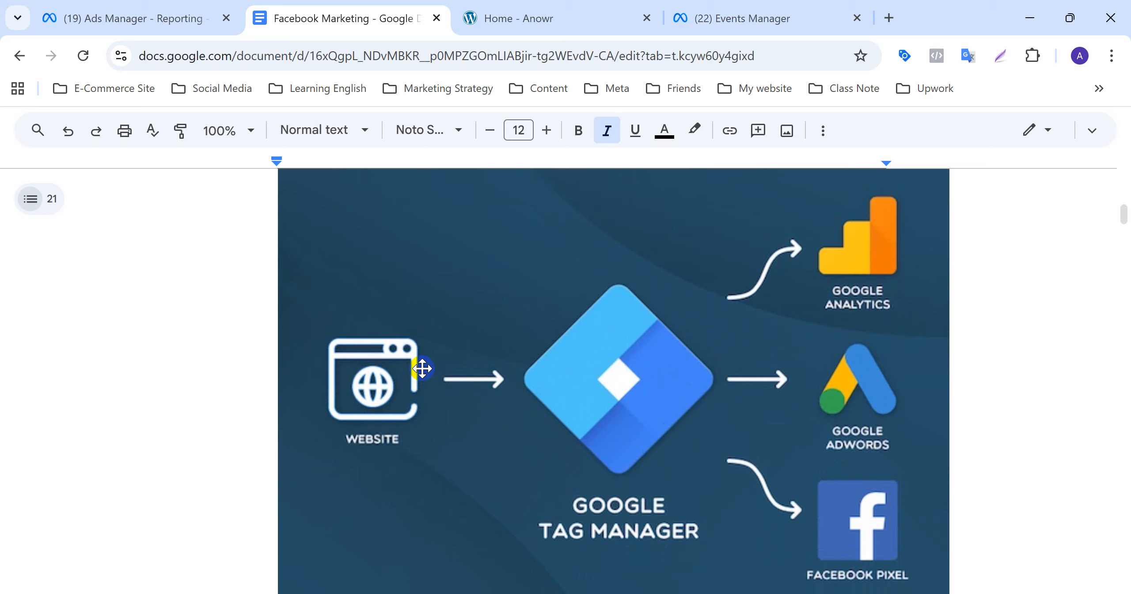
scroll(488, 379, down, 4)
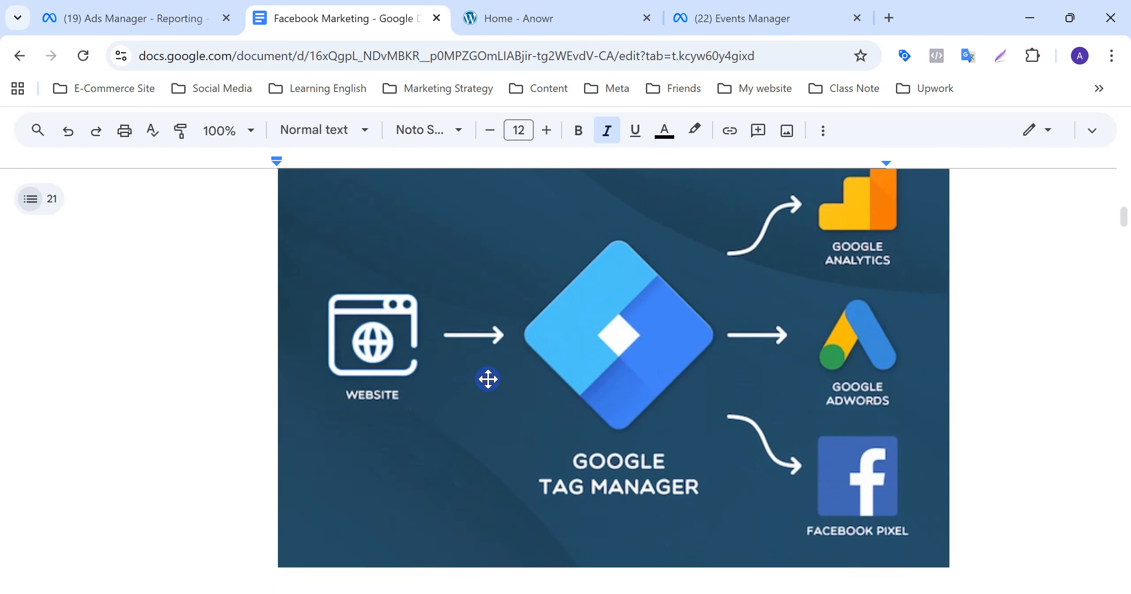
scroll(488, 379, down, 2)
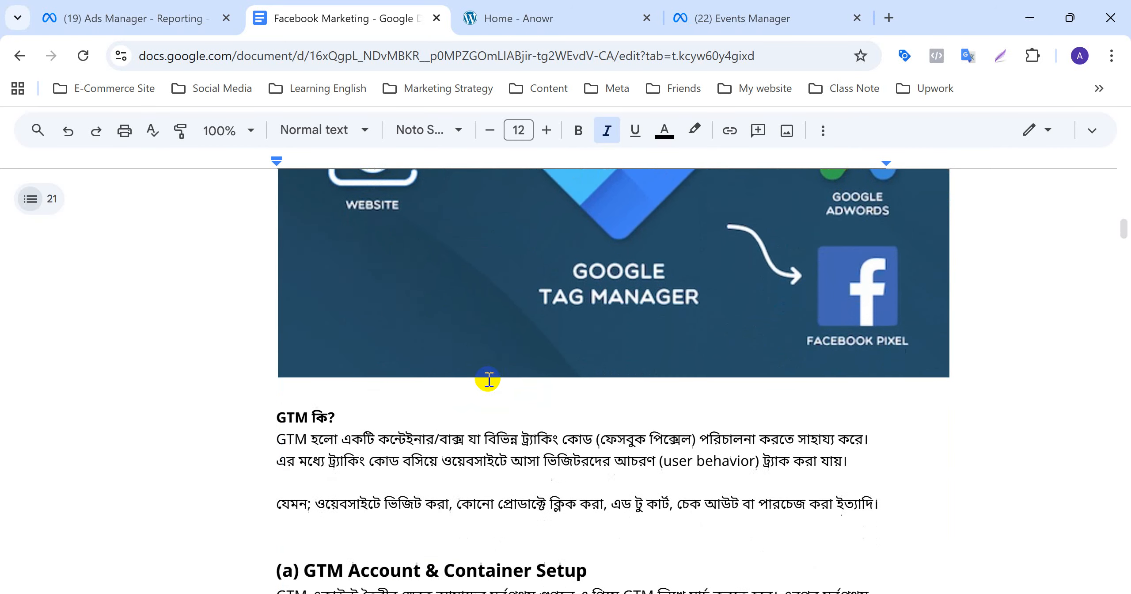
scroll(488, 379, down, 2)
scroll(488, 378, up, 2)
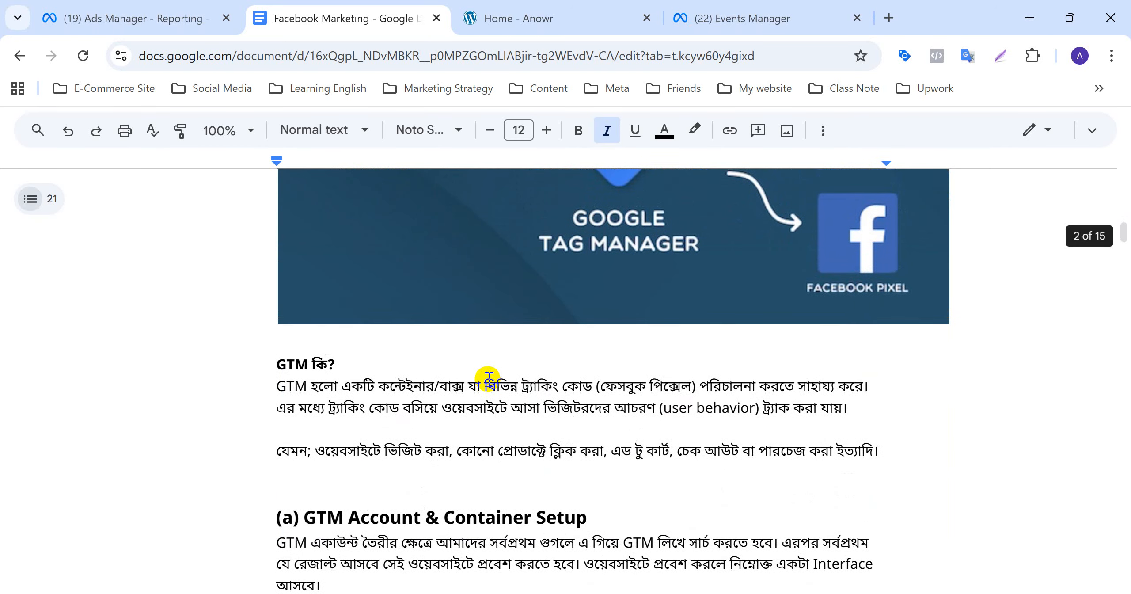
scroll(473, 429, up, 1)
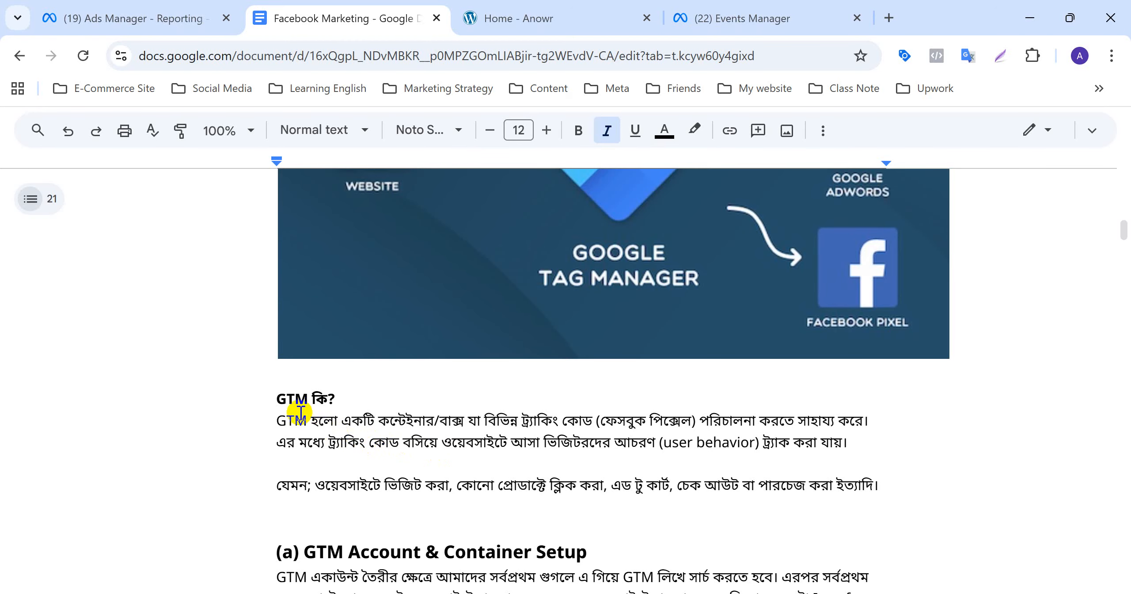
Step: Compare the GTM definition with the diagram linking the website to Google Analytics, Google AdWords and Facebook Pixel
scroll(362, 395, up, 3)
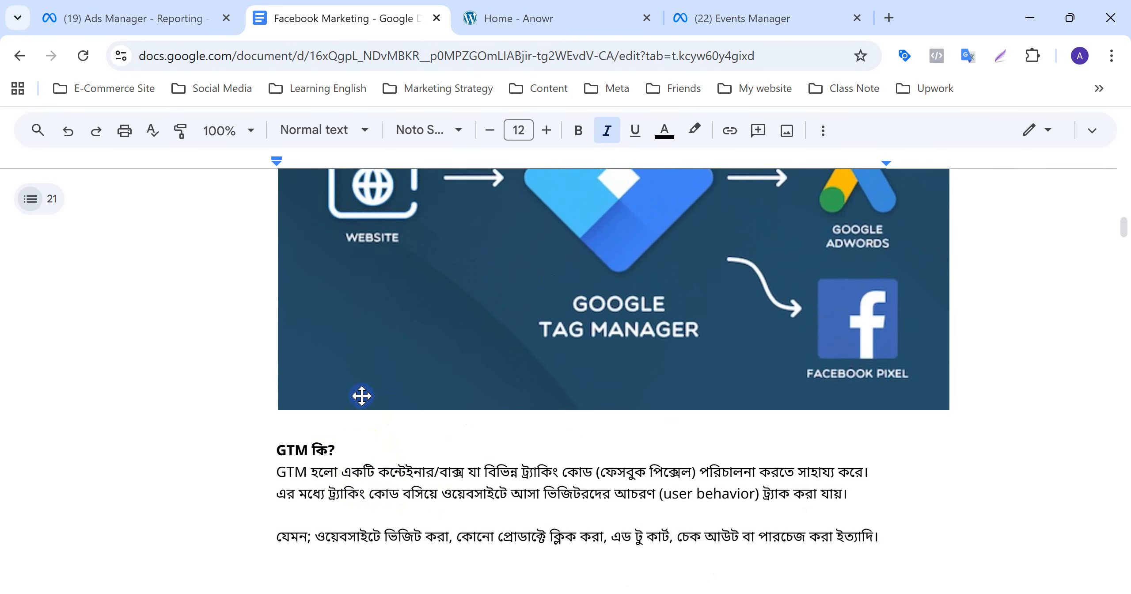
scroll(361, 396, down, 3)
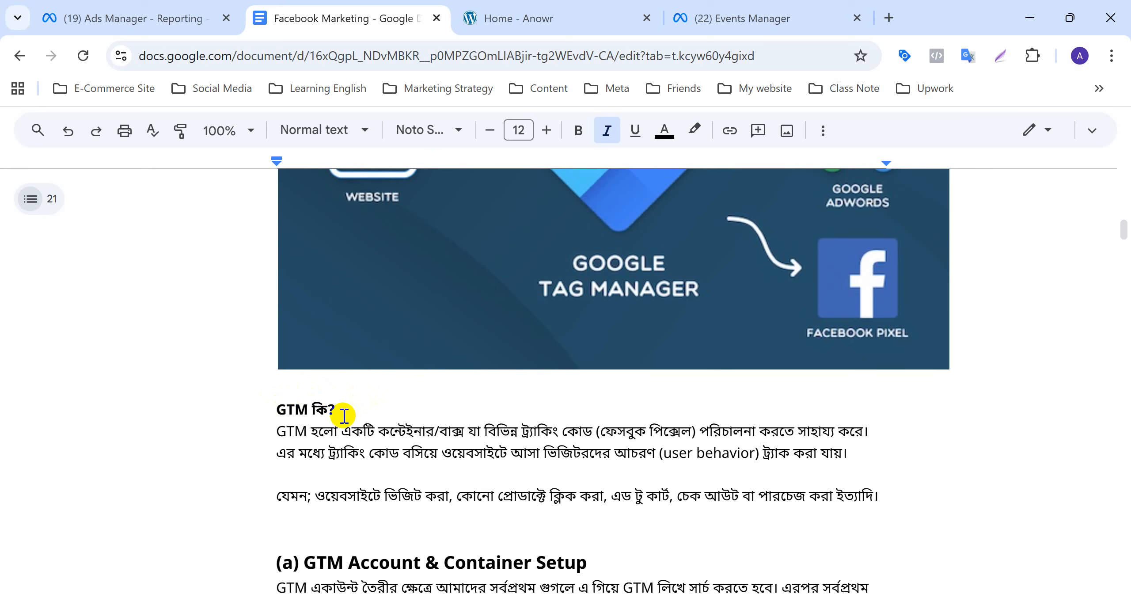
scroll(344, 416, up, 6)
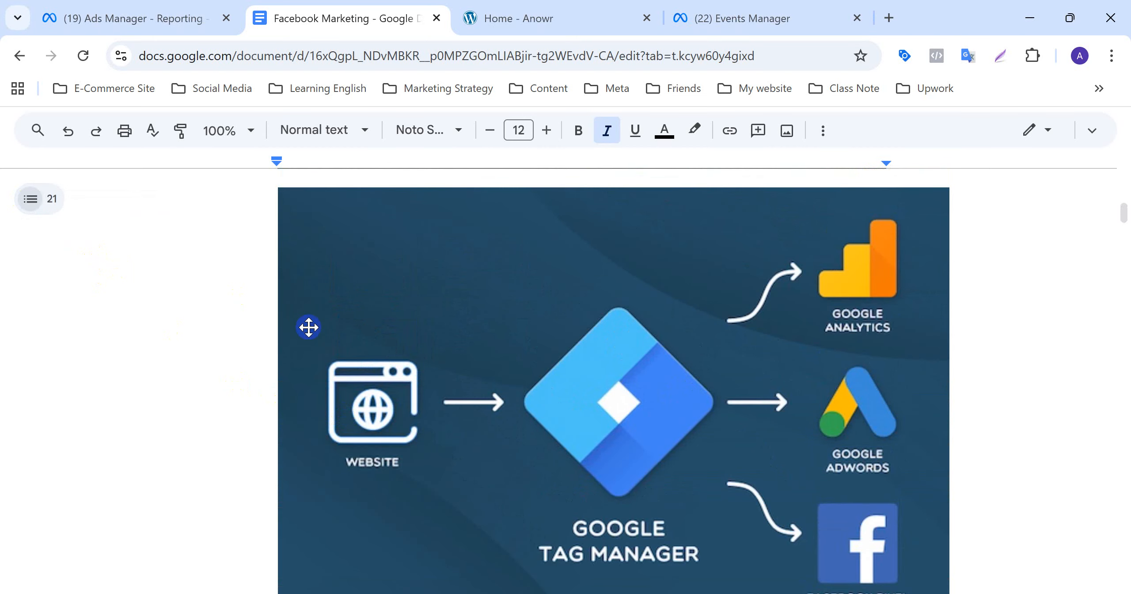
scroll(576, 435, down, 2)
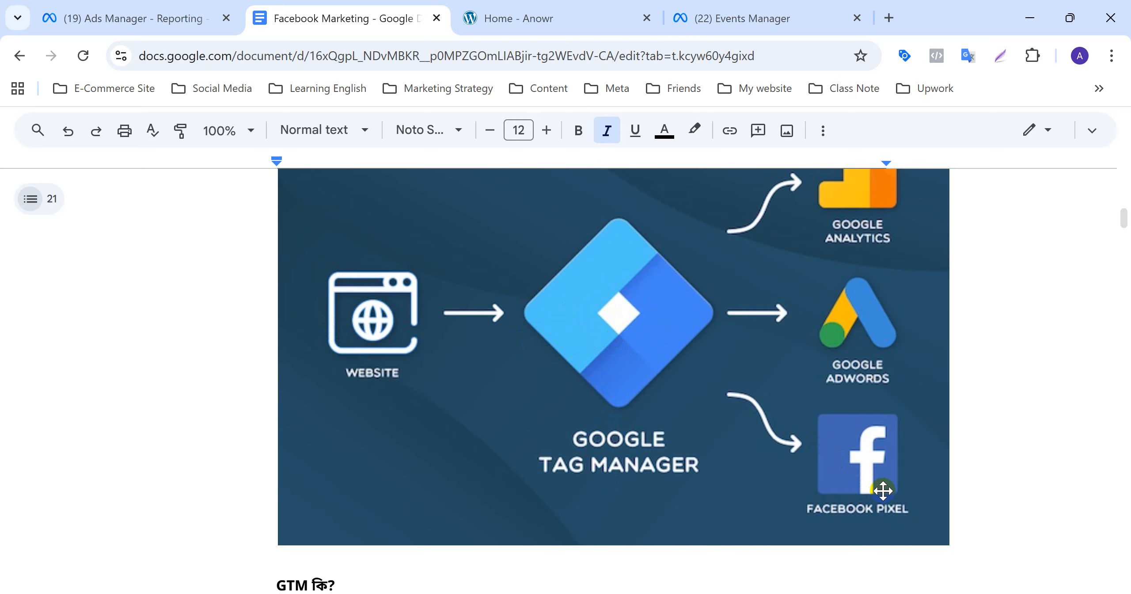
scroll(649, 429, down, 5)
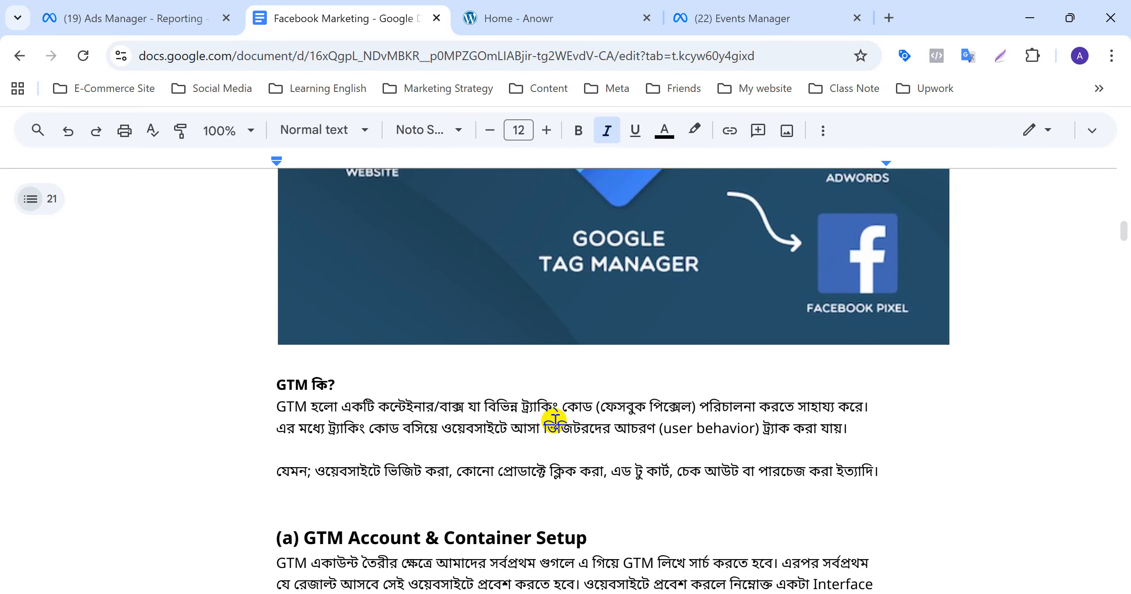
scroll(455, 372, up, 5)
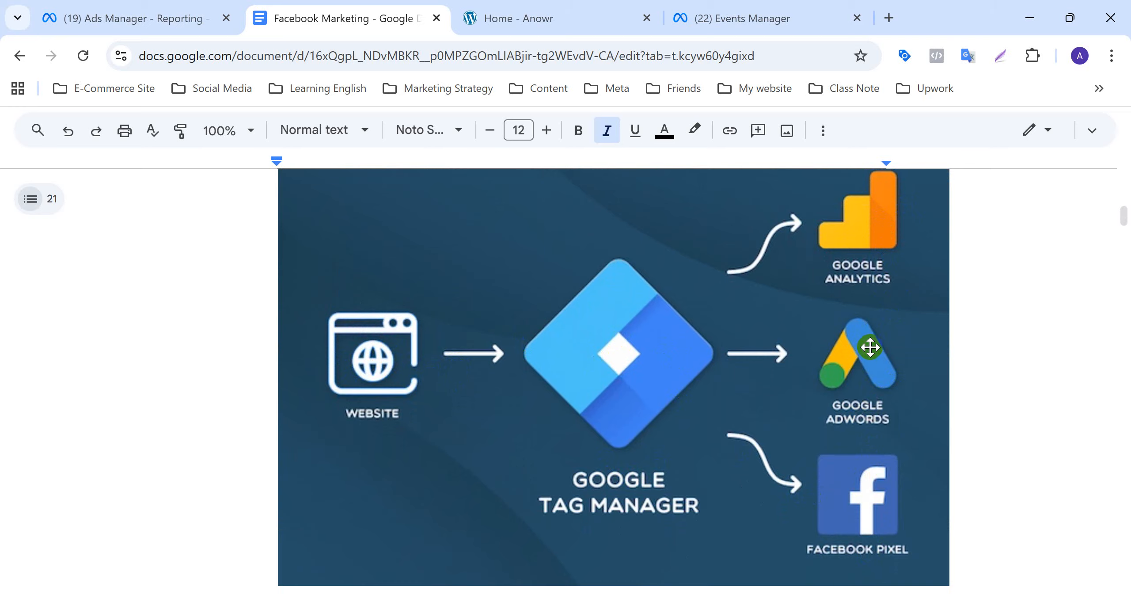
scroll(860, 526, down, 2)
scroll(860, 526, up, 2)
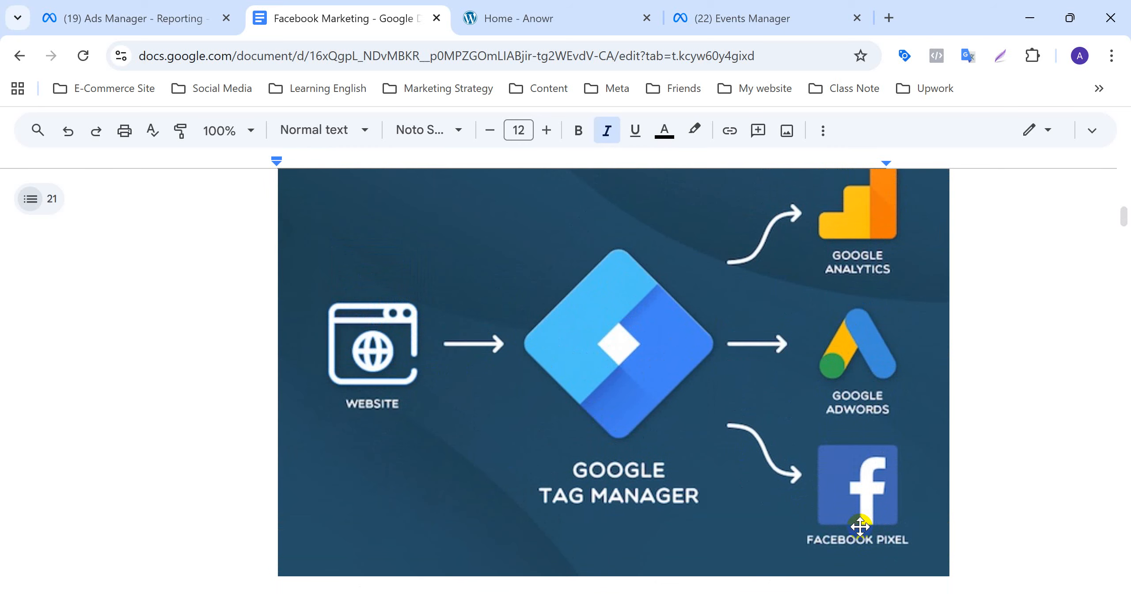
Step: Open the 13-14: Meta Pixel notes and examine the diagram of how the Pixel and Conversions API work
click(29, 202)
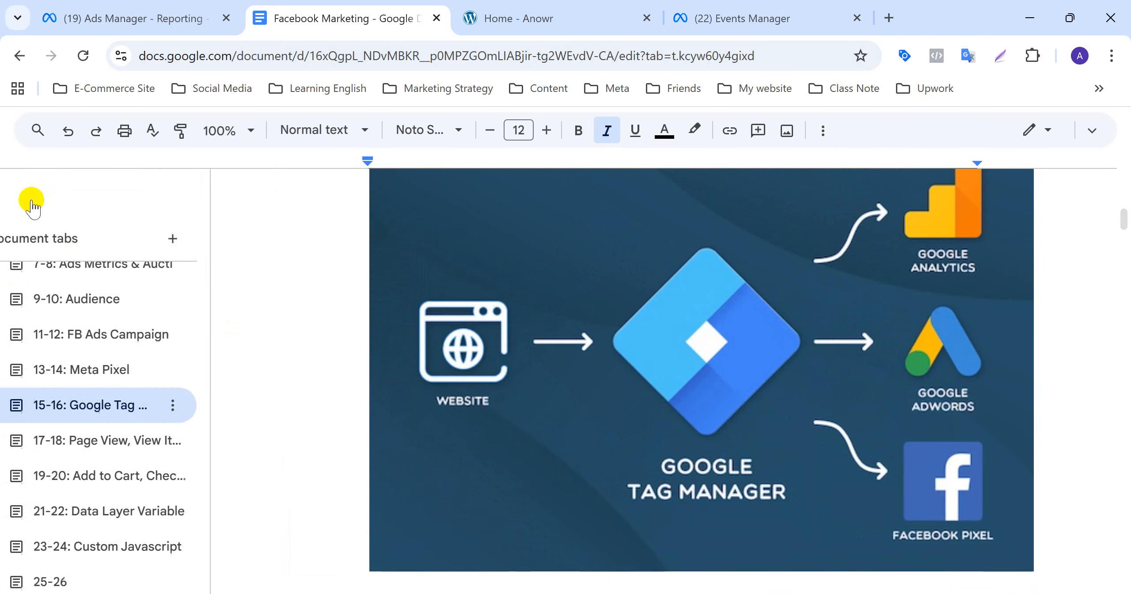
click(152, 375)
scroll(639, 383, down, 15)
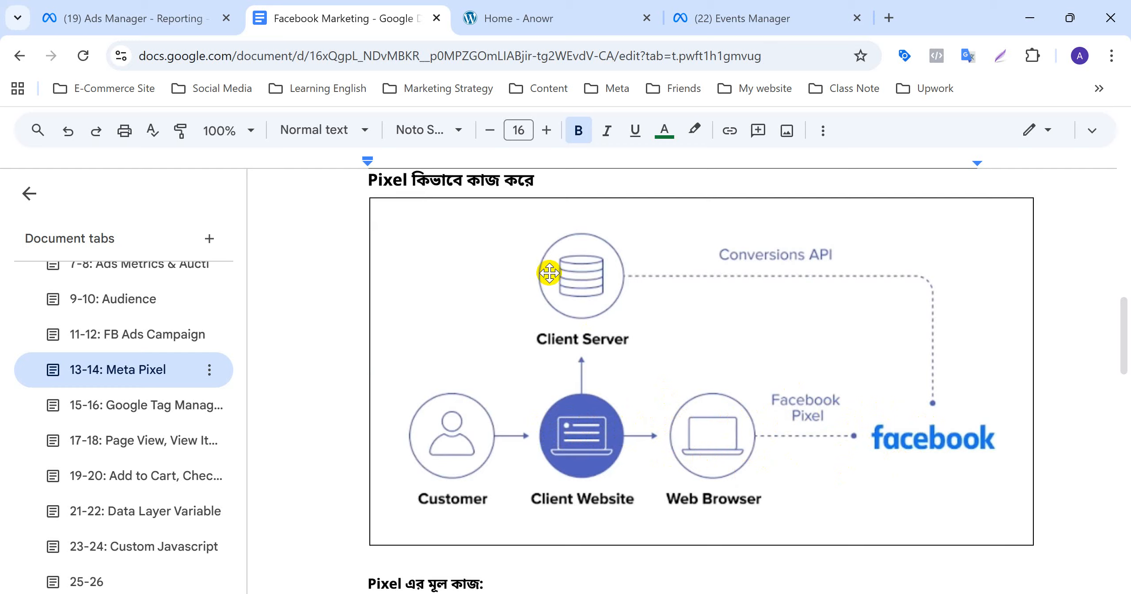
Step: Return to the 15-16 Google Tag Manager notes and review the flow diagram and the class outline
click(150, 405)
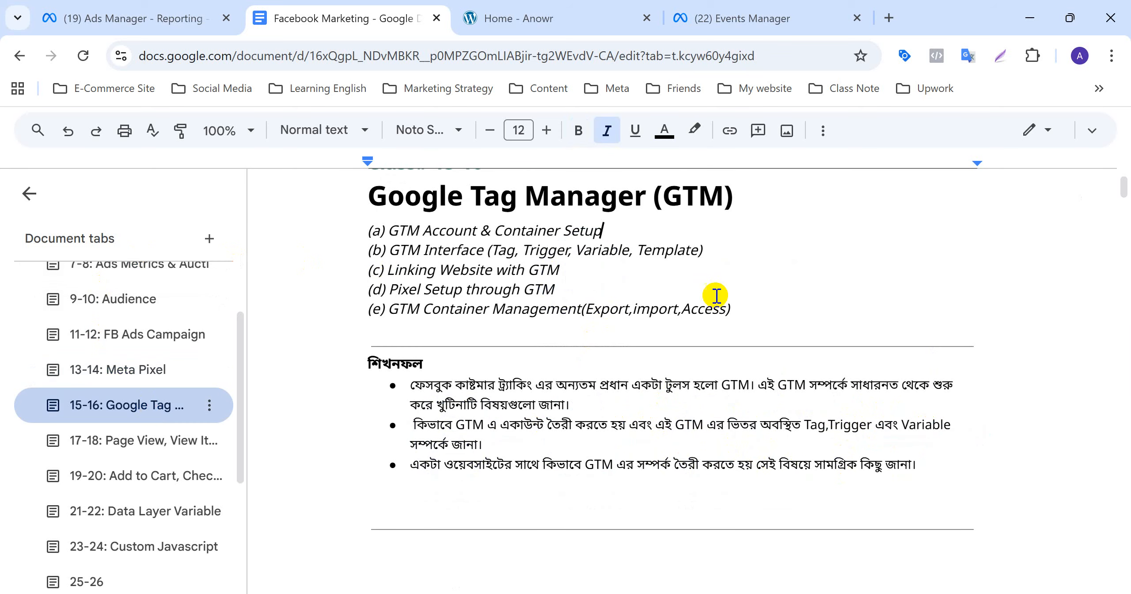
scroll(718, 295, down, 10)
scroll(718, 295, down, 2)
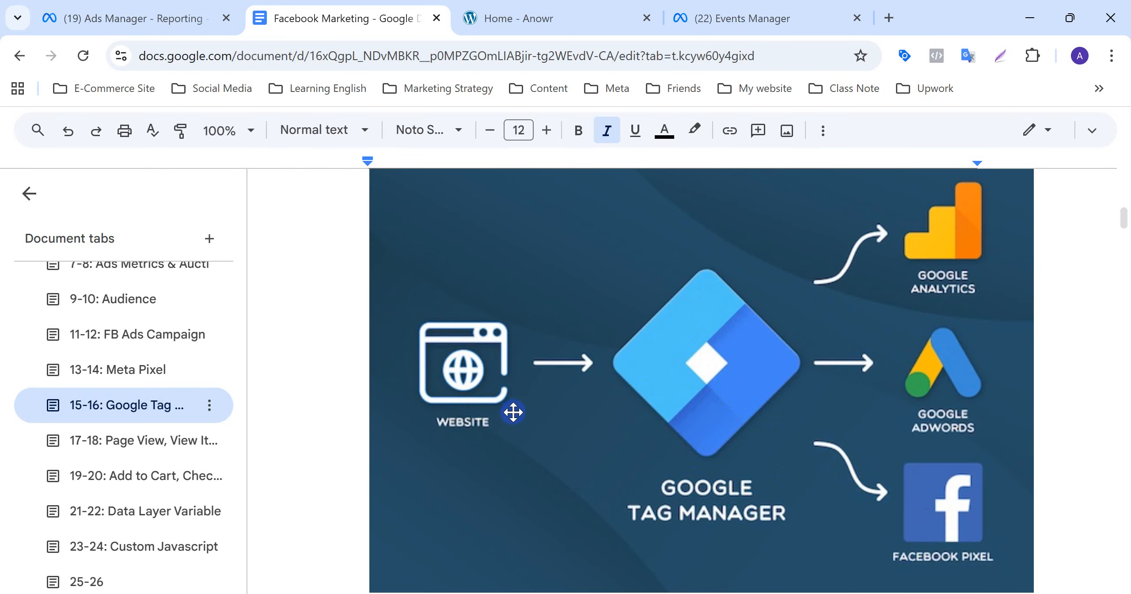
scroll(513, 412, down, 1)
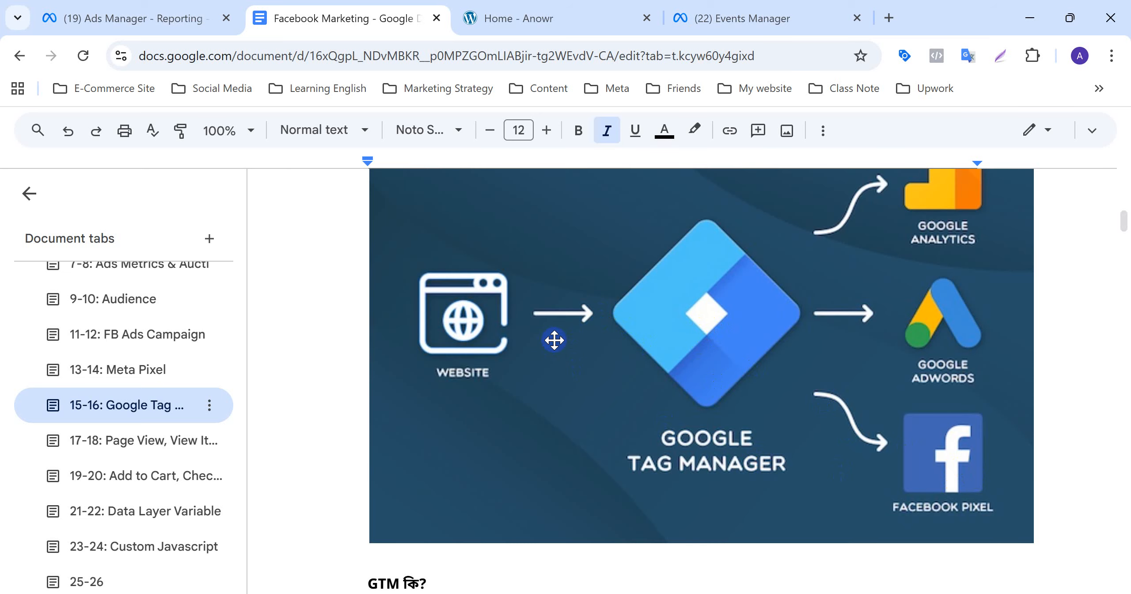
scroll(553, 340, down, 1)
scroll(553, 340, up, 1)
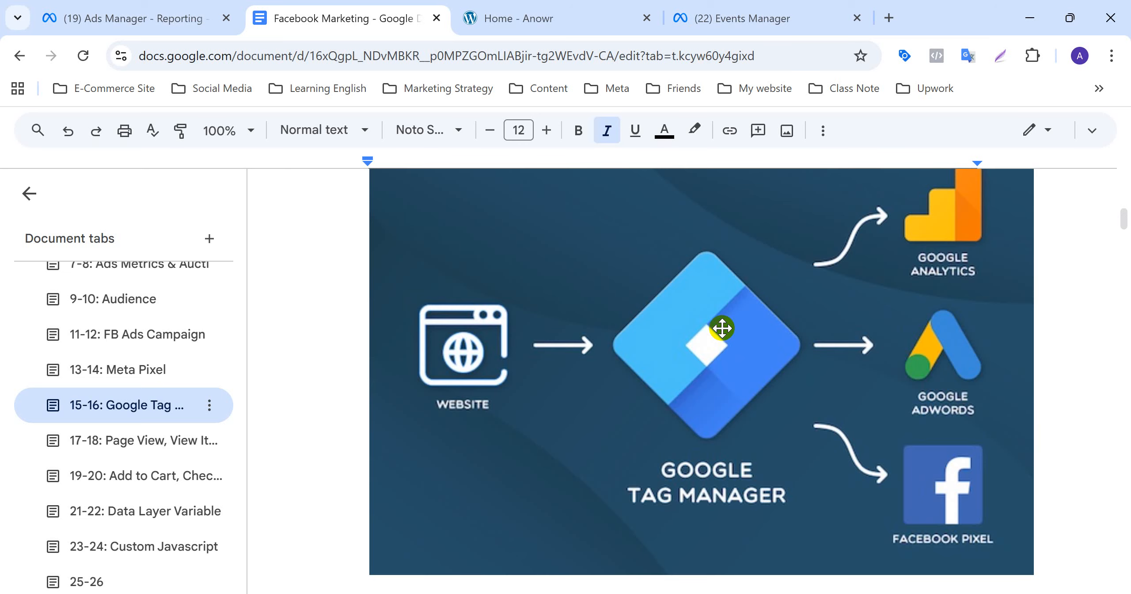
scroll(460, 286, up, 10)
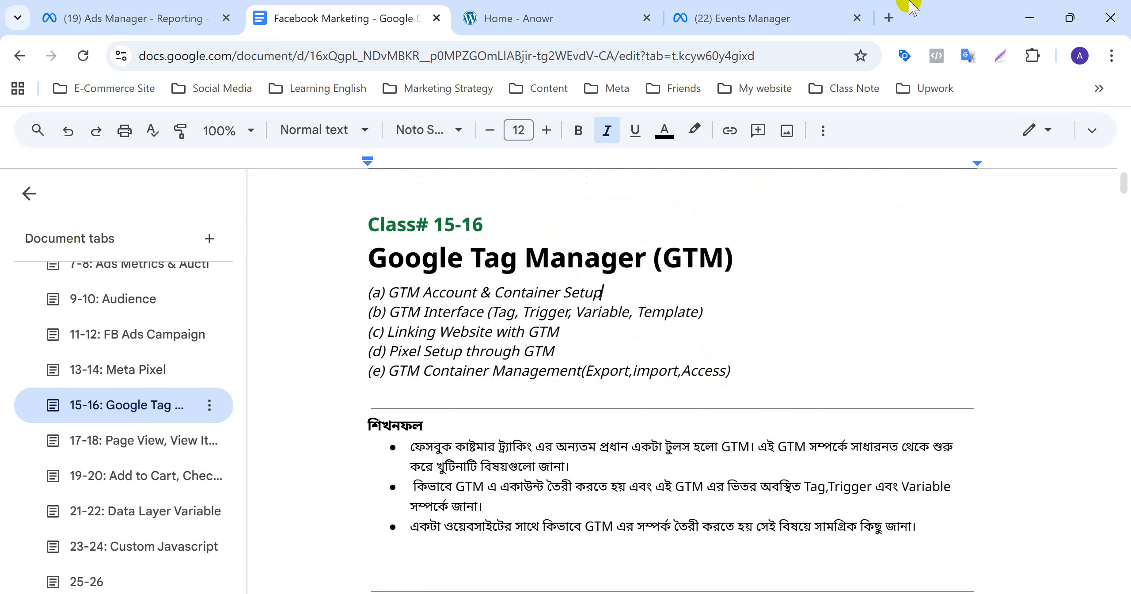
Step: Search for "gtm" in a new browser tab and open Google Tag Manager
click(889, 18)
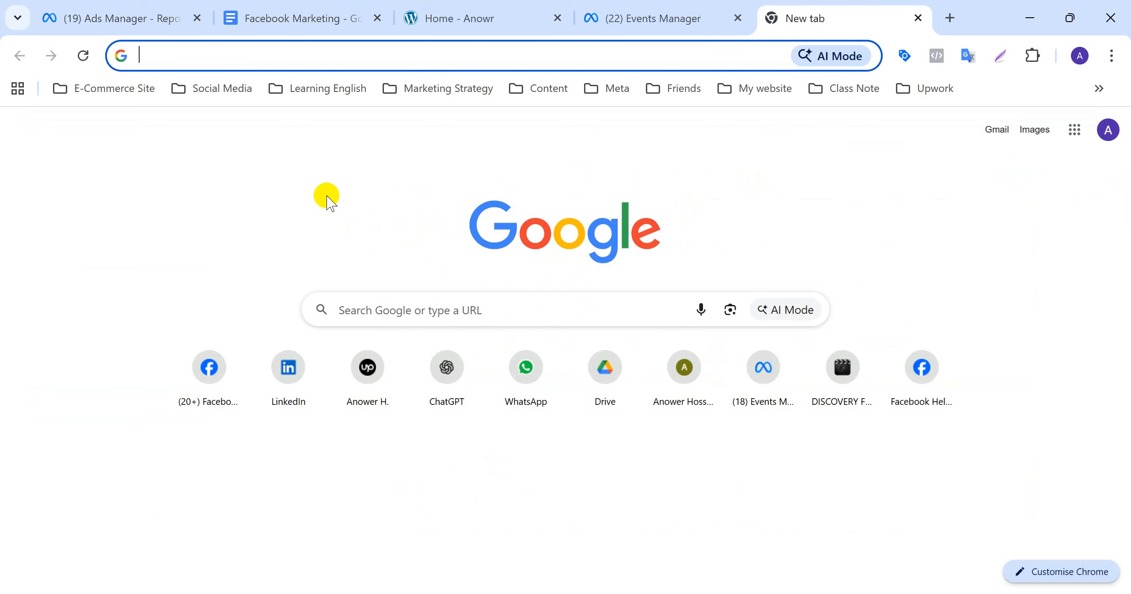
text(্)
key(BackSpace)
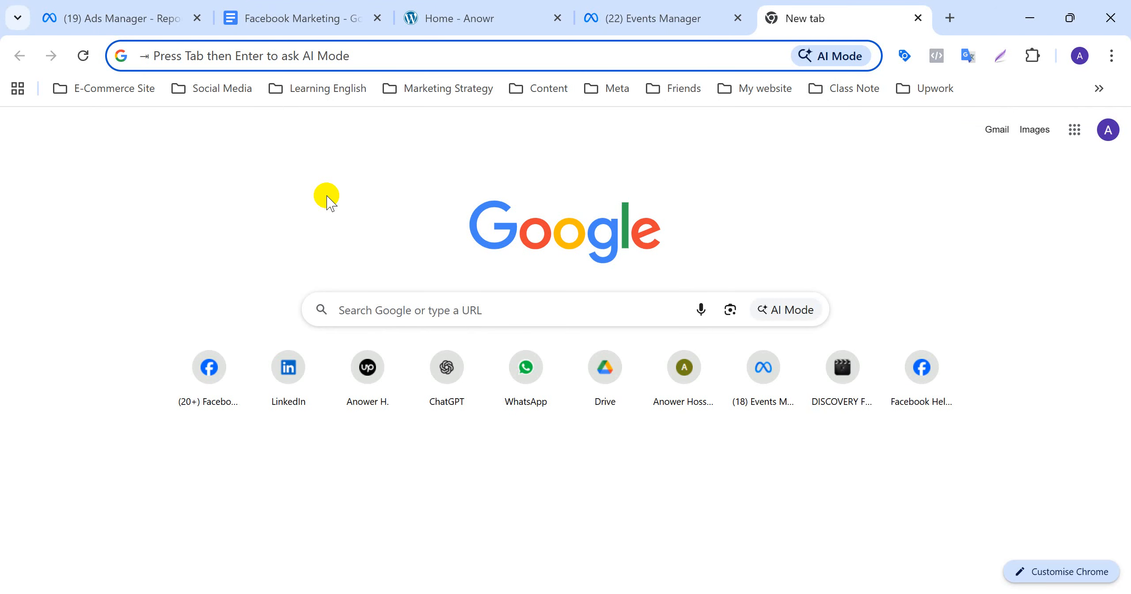
text(gtm)
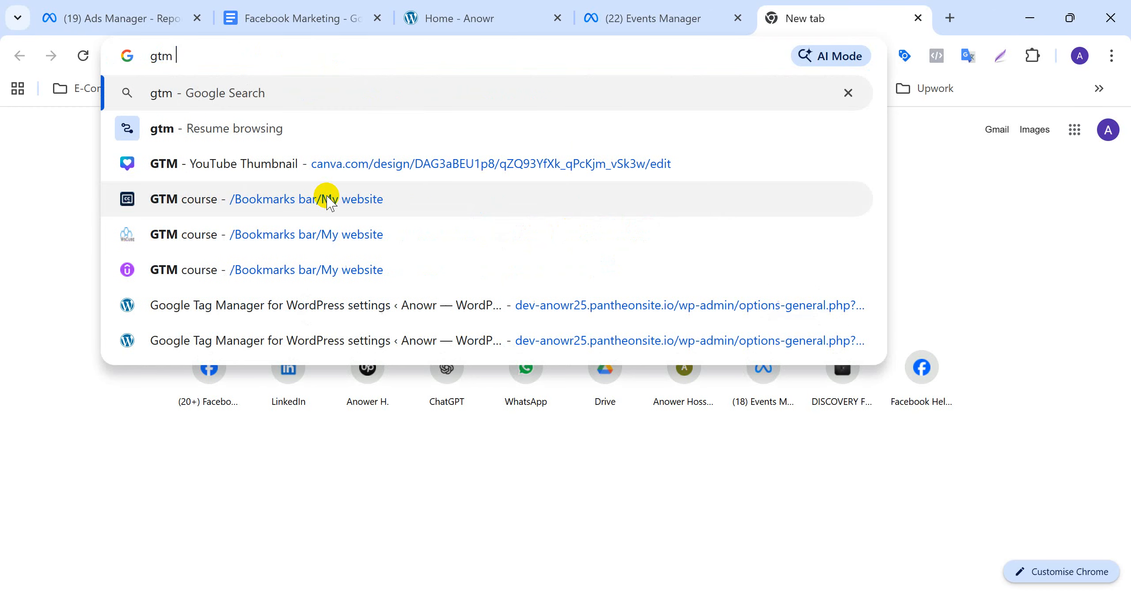
key(Return)
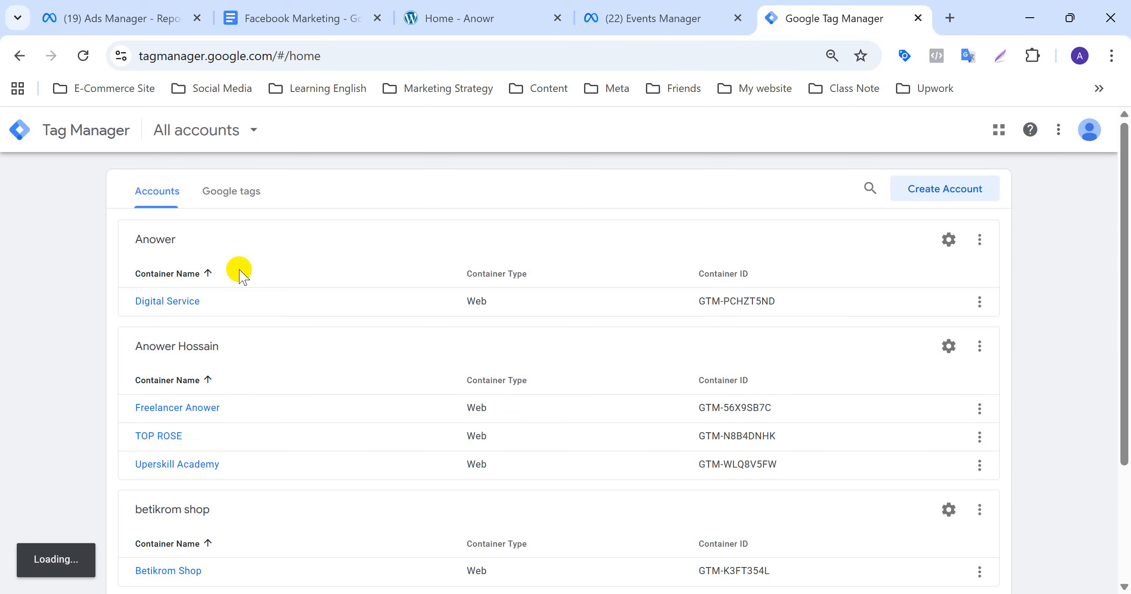
Step: Look over the existing accounts and start a new Tag Manager account named "FB Marketing Batch-4"
scroll(327, 270, down, 5)
scroll(325, 266, up, 5)
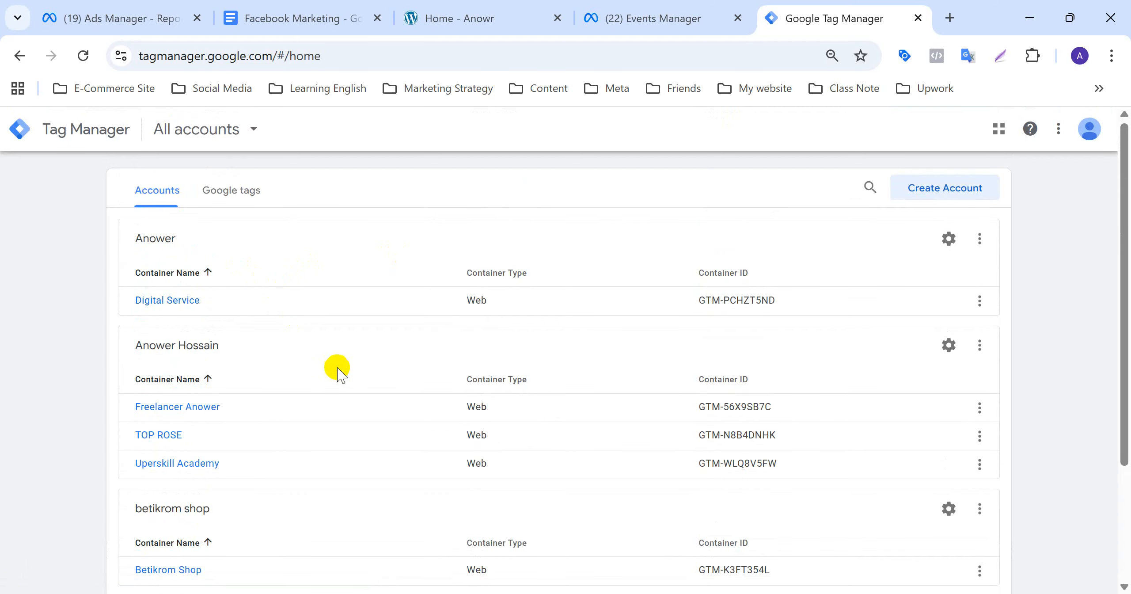
scroll(335, 369, down, 3)
scroll(338, 373, up, 1)
scroll(341, 376, up, 2)
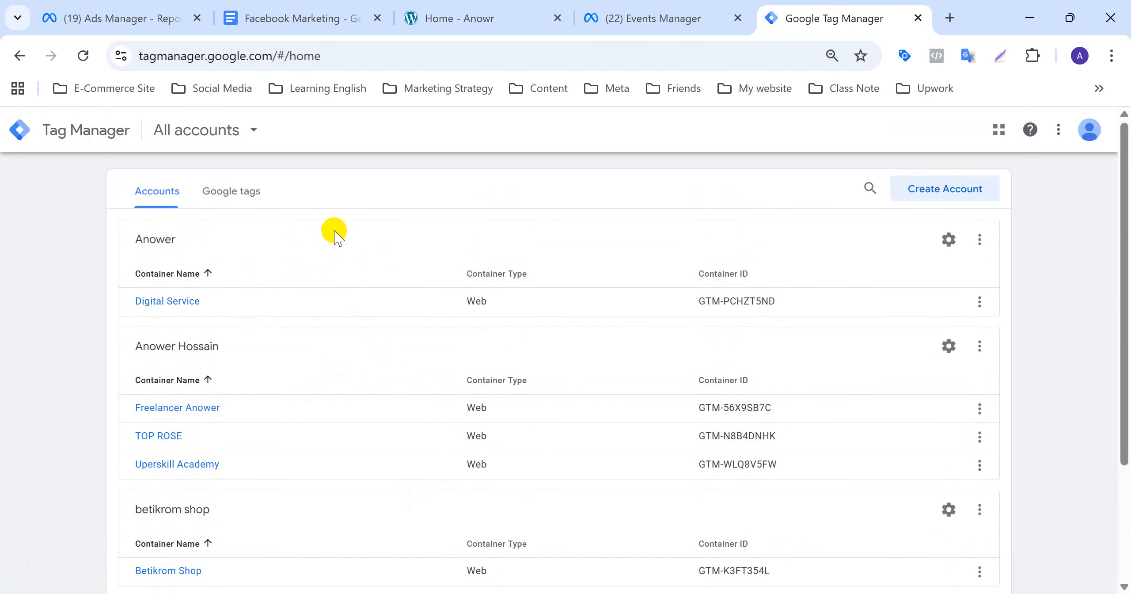
click(950, 190)
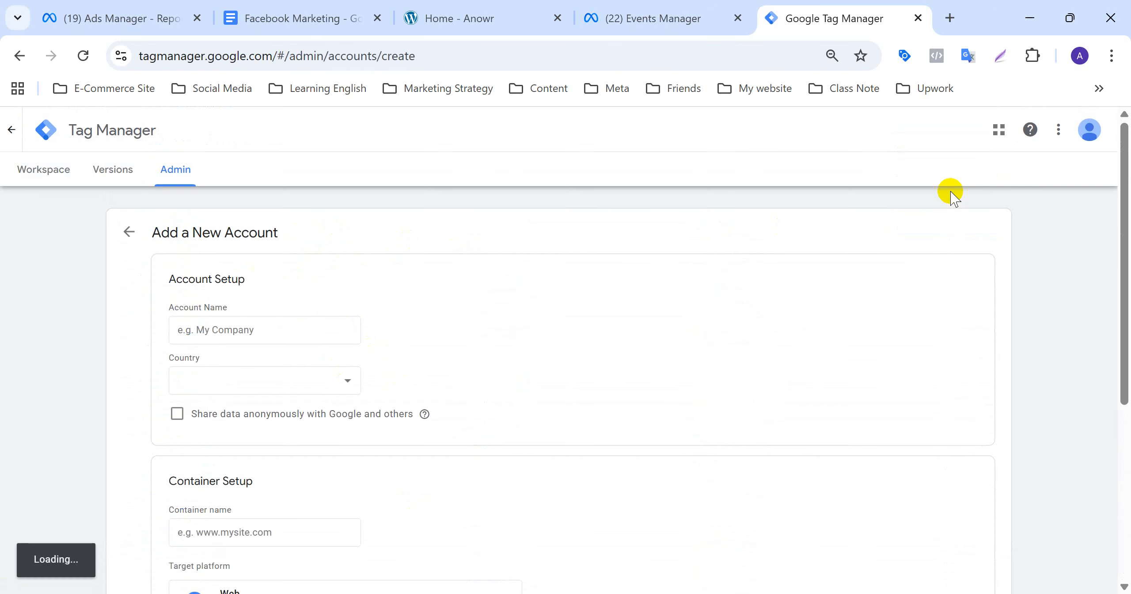
click(221, 325)
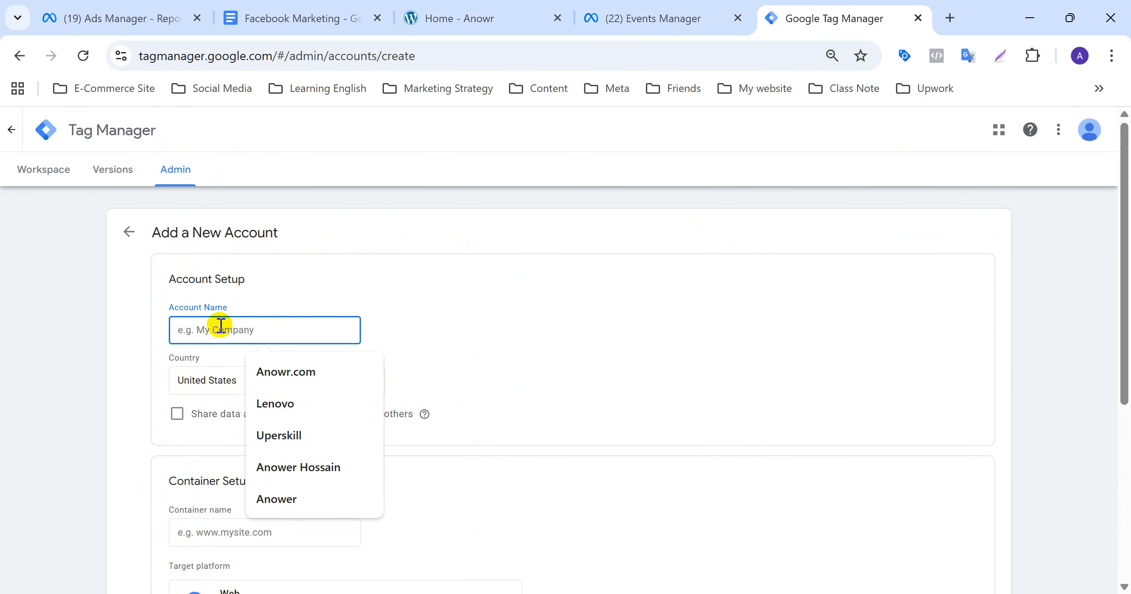
text(FB )
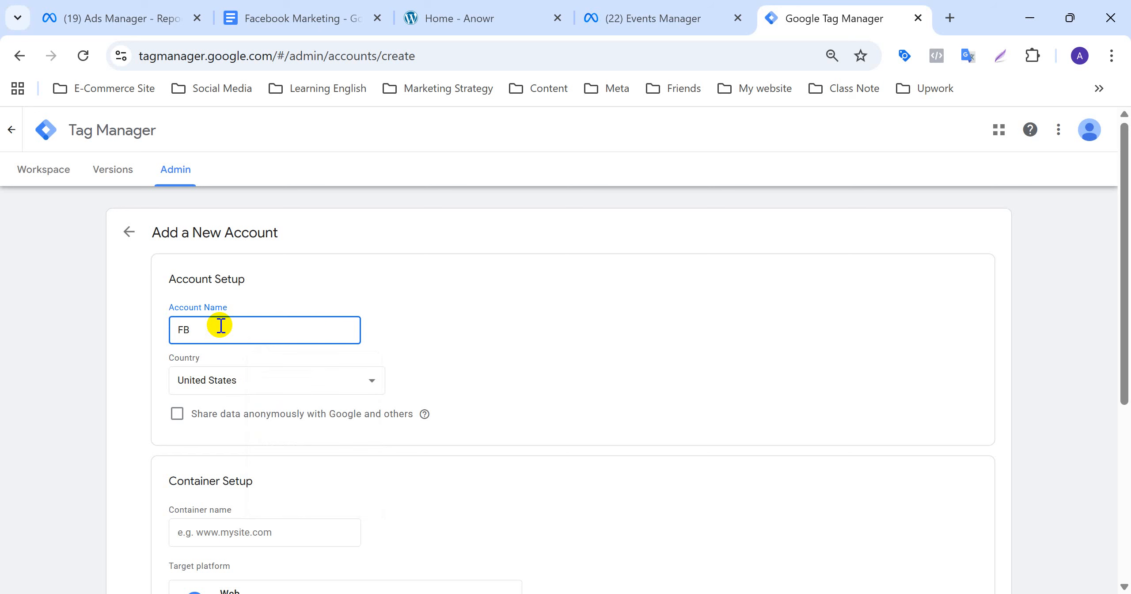
text(Marketing Batch-4)
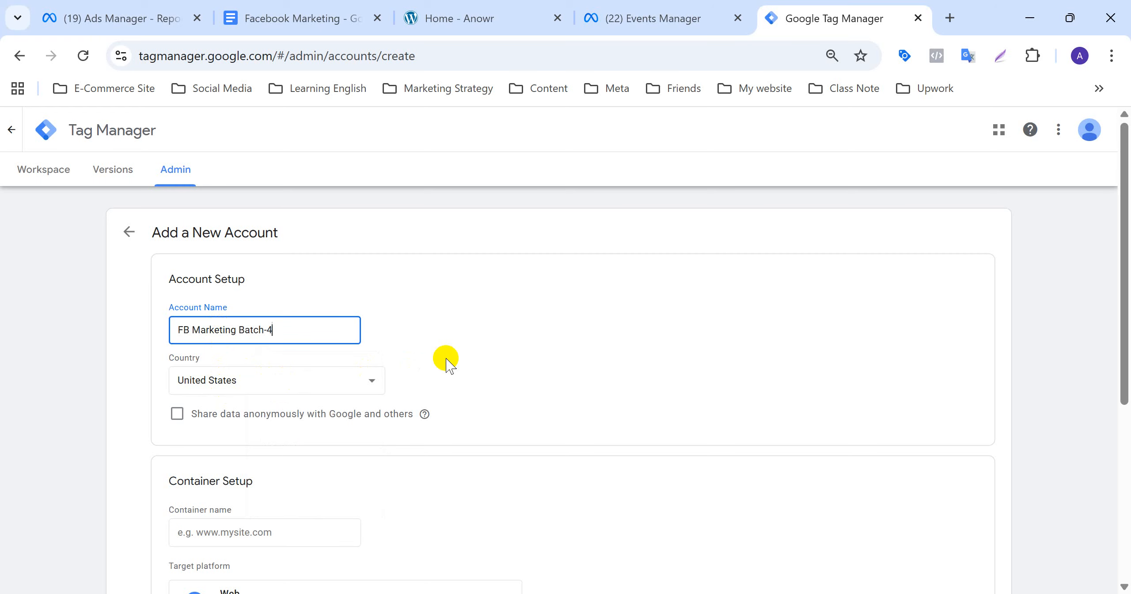
Step: Check the explanation of the anonymous data sharing option and set the new account's country to Bangladesh
scroll(446, 358, down, 1)
click(425, 352)
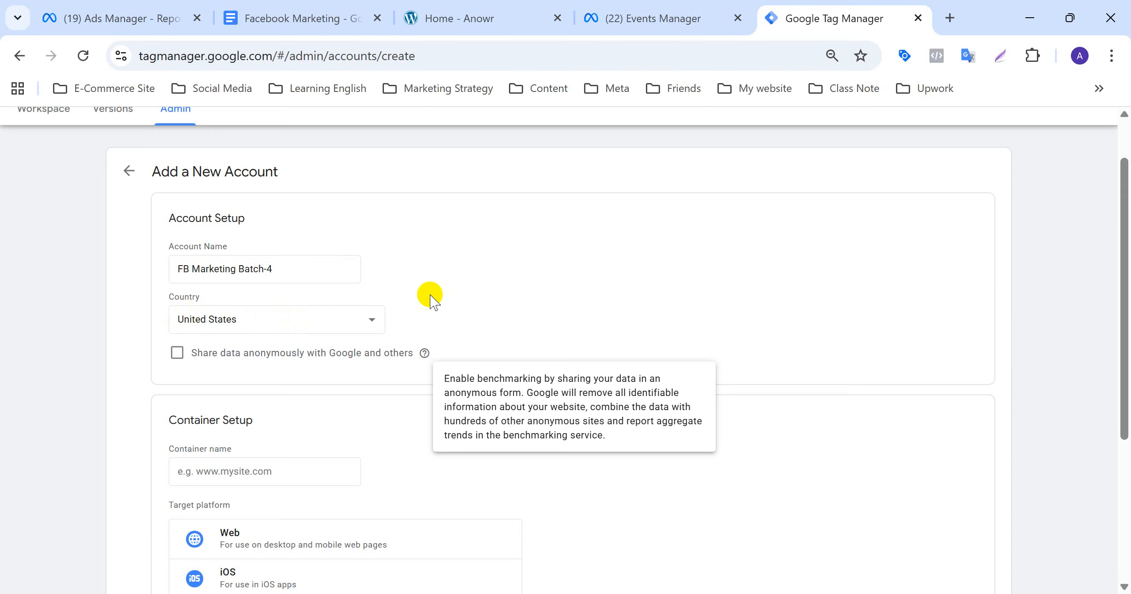
scroll(439, 292, down, 2)
scroll(439, 292, down, 1)
click(309, 224)
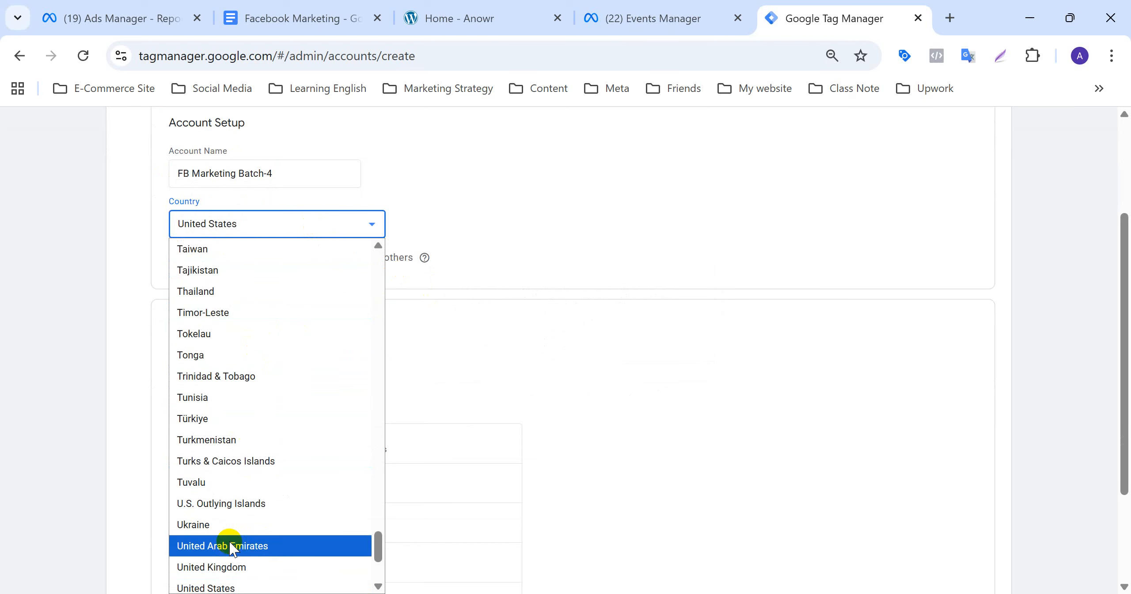
scroll(230, 544, down, 3)
scroll(230, 548, up, 10)
scroll(230, 543, up, 20)
click(230, 522)
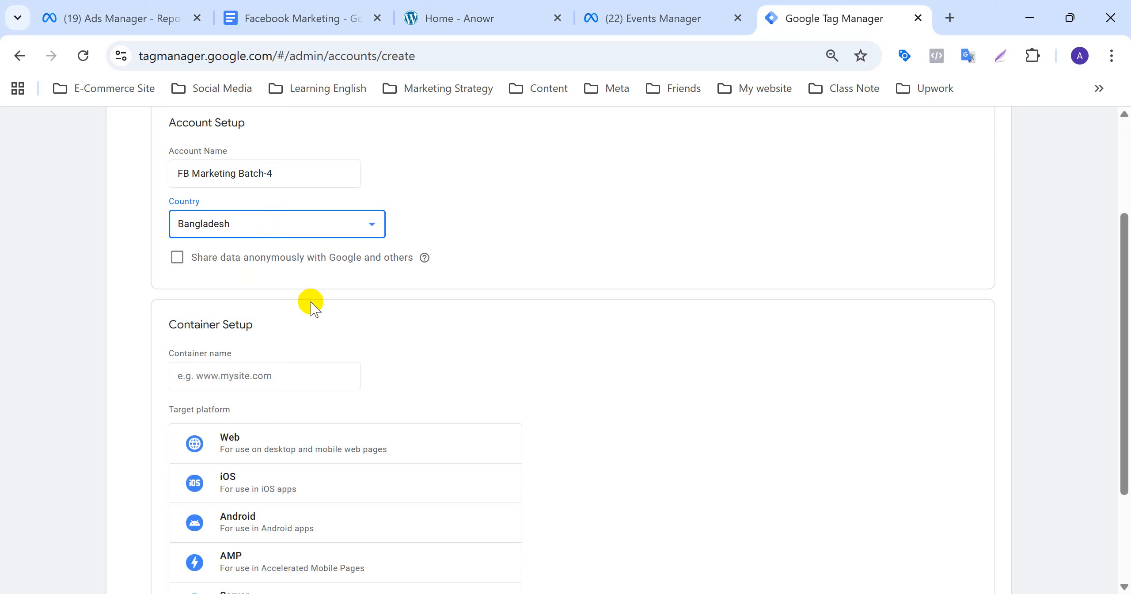
Step: Copy the account name "FB Marketing Batch-4" and clear it from the Account Name field
scroll(339, 308, down, 1)
scroll(339, 309, up, 4)
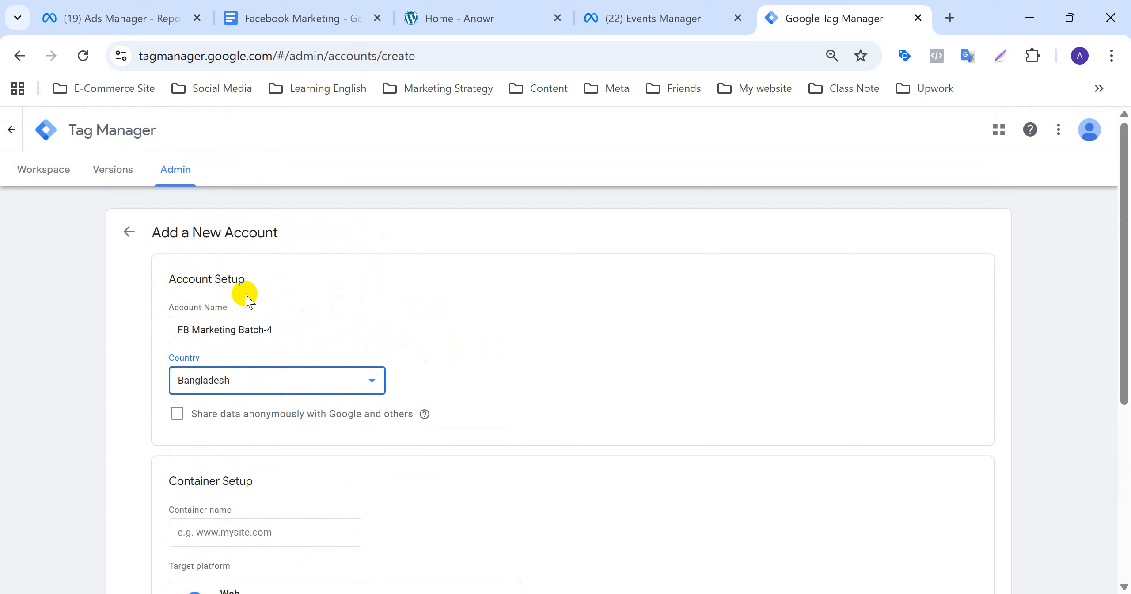
scroll(524, 442, down, 3)
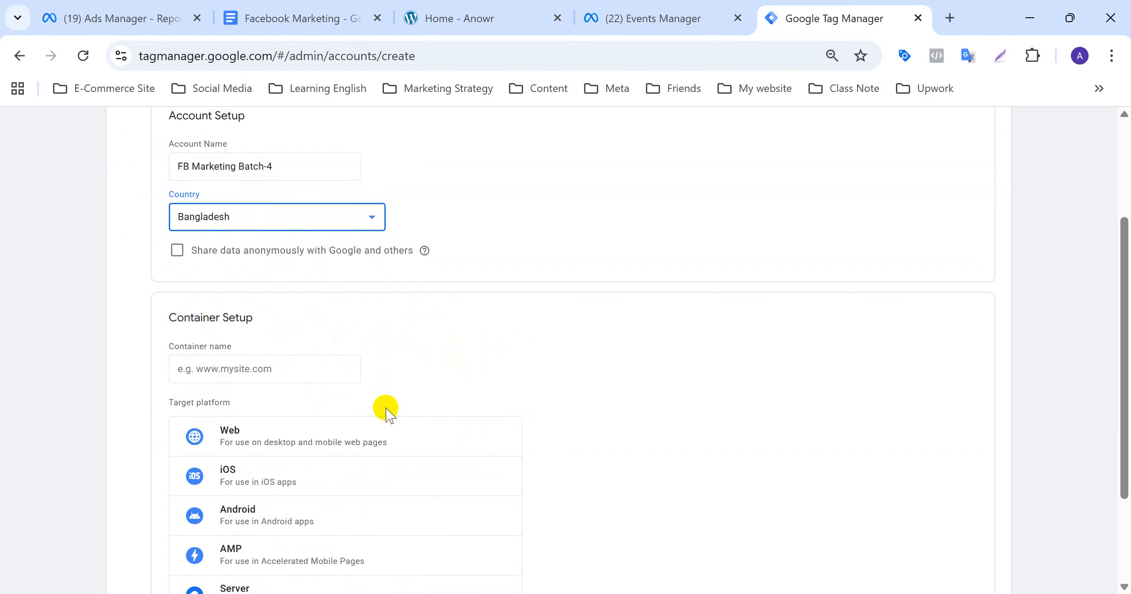
click(196, 374)
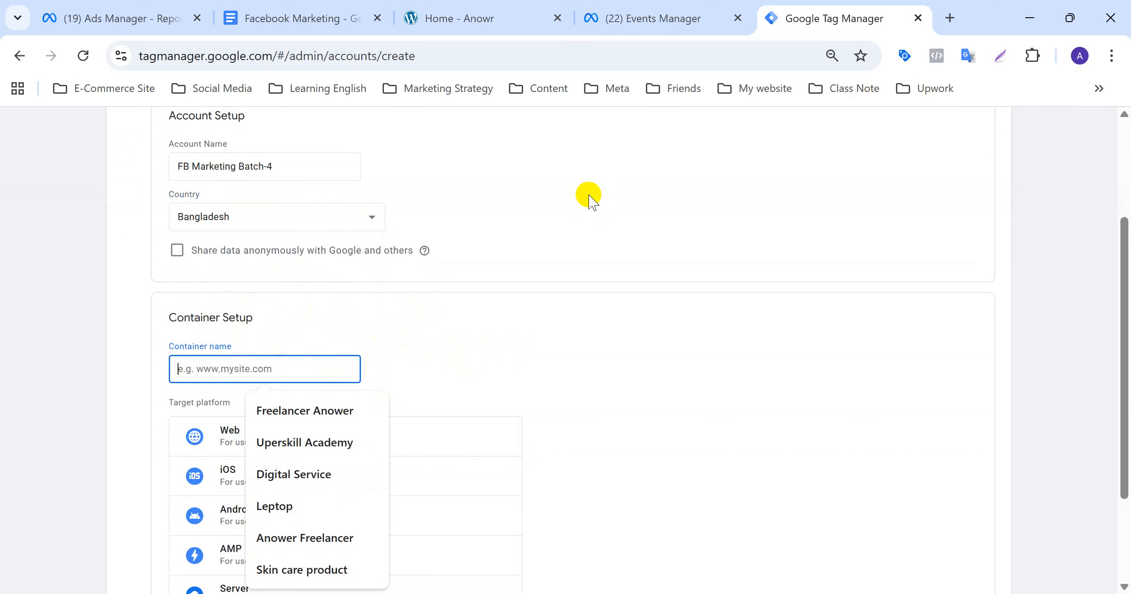
scroll(586, 197, up, 3)
click(222, 330)
key(ctrl+a)
key(ctrl+c)
key(BackSpace)
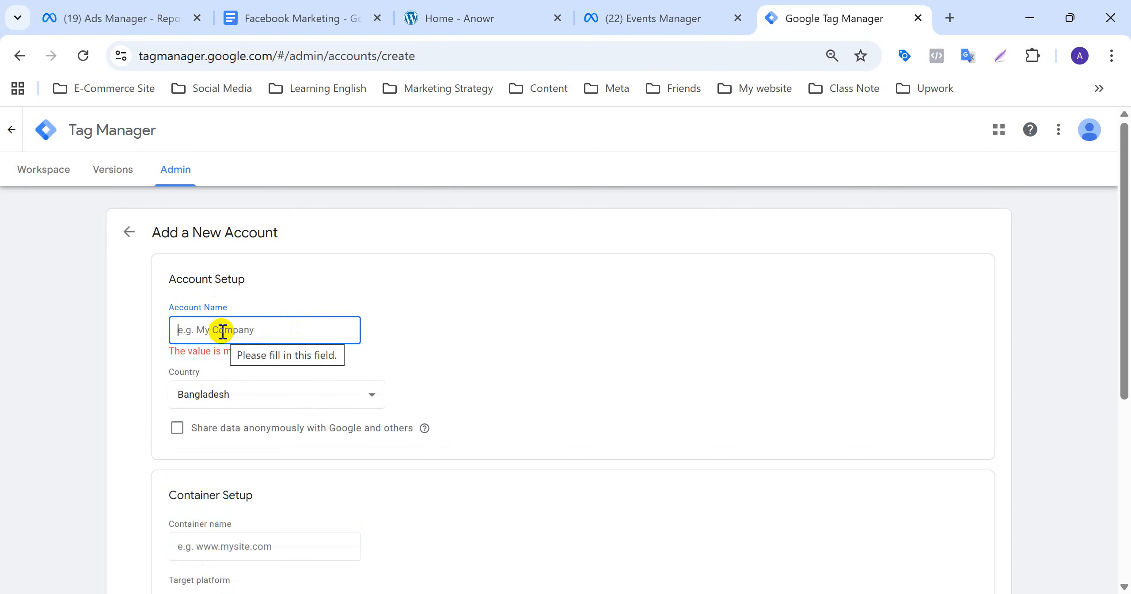
Step: Examine the Account Setup and Container Setup fields of the new account form, comparing the account name with the container name
scroll(522, 332, down, 3)
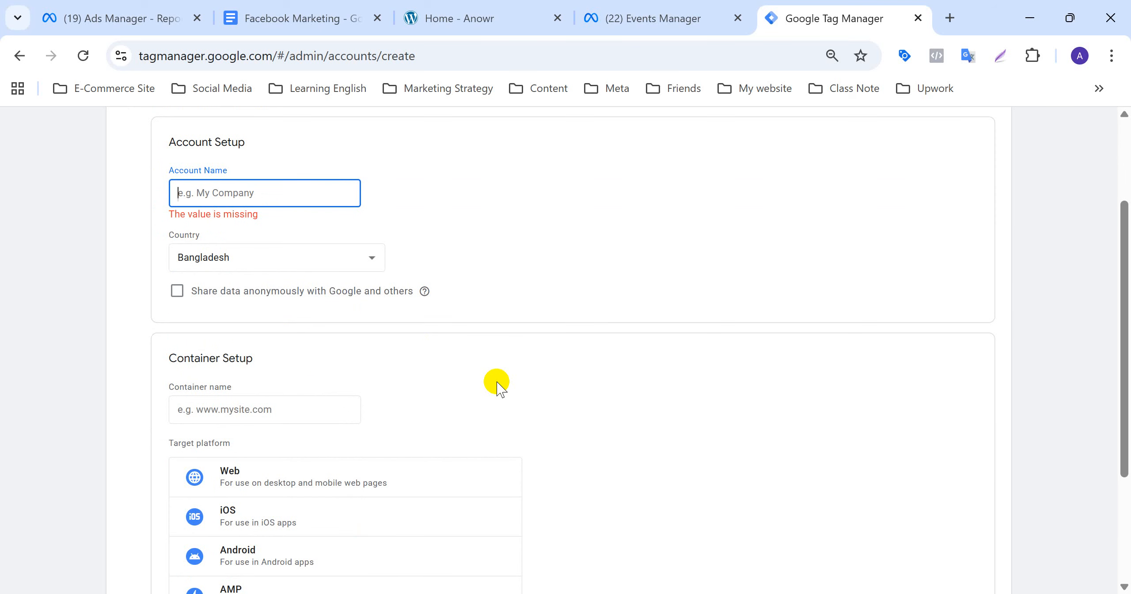
scroll(497, 382, up, 3)
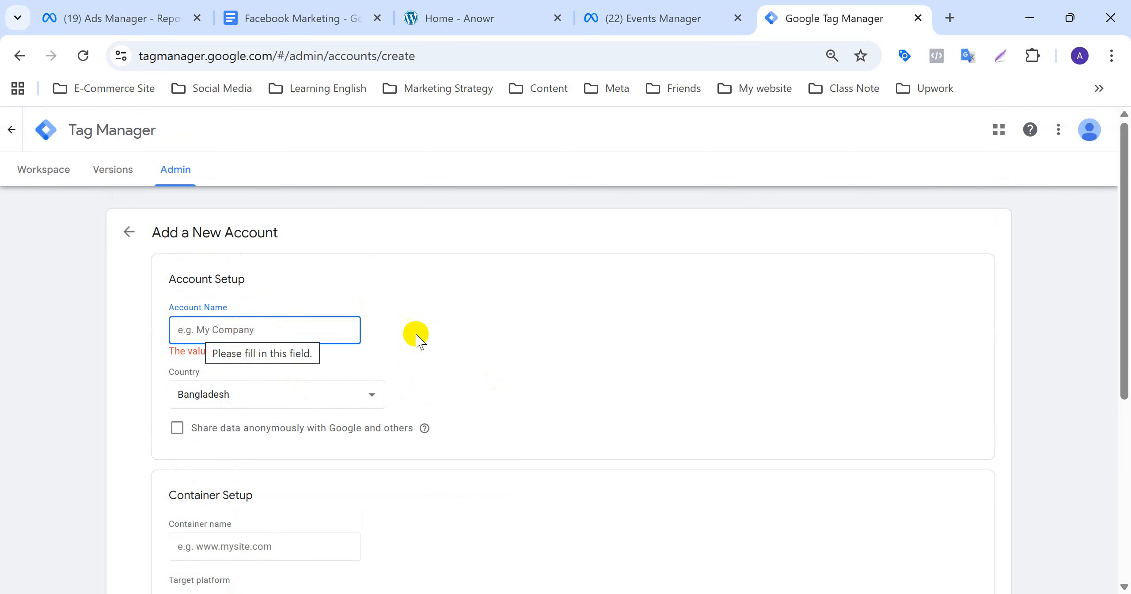
scroll(505, 349, down, 3)
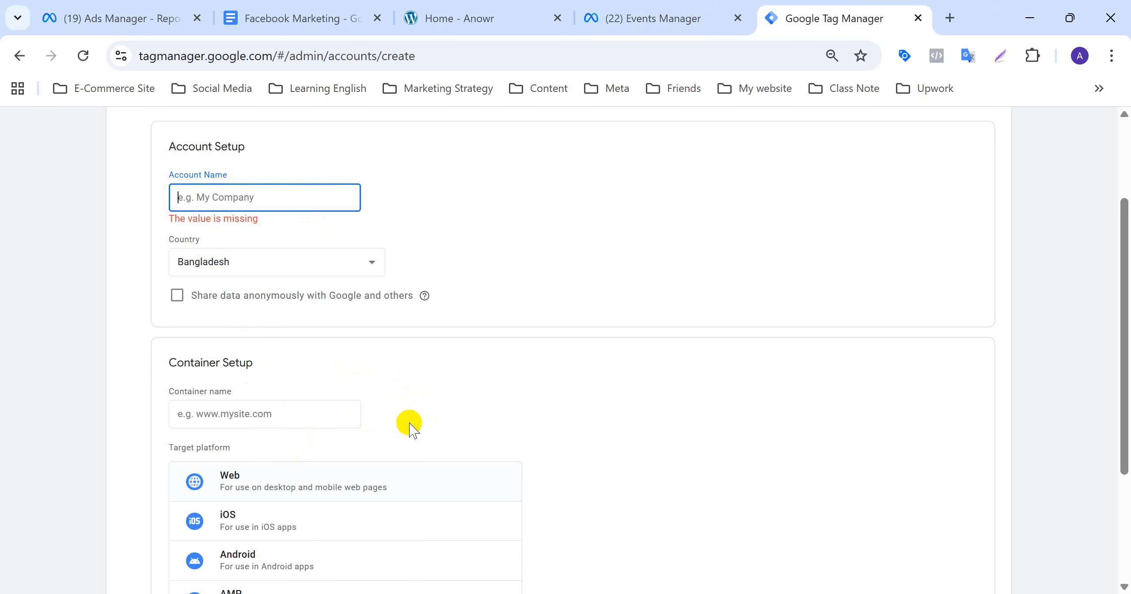
scroll(409, 423, down, 2)
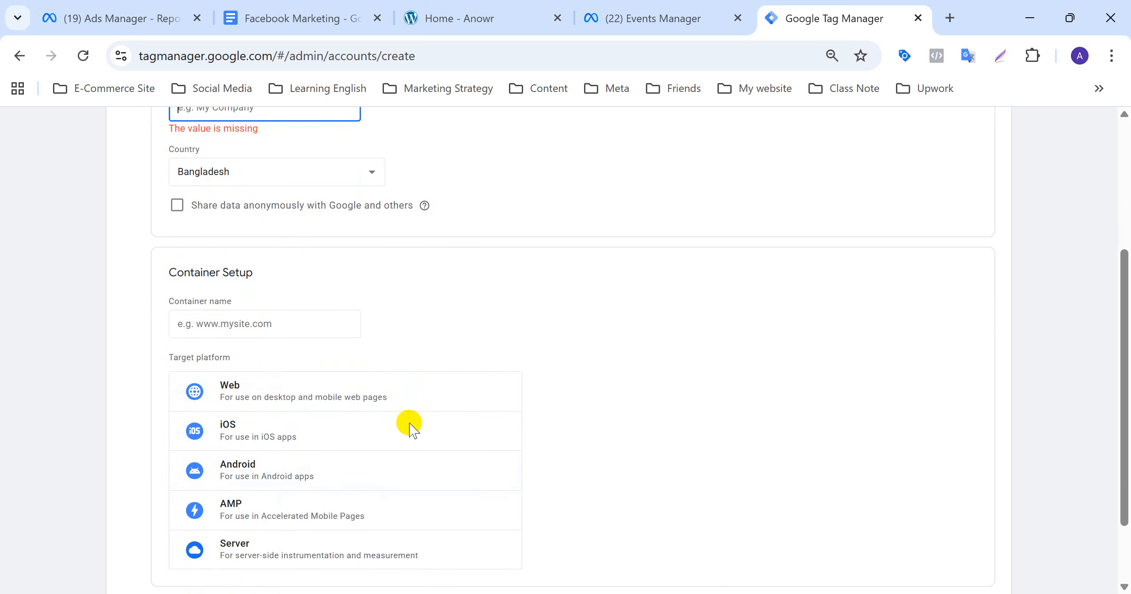
click(208, 322)
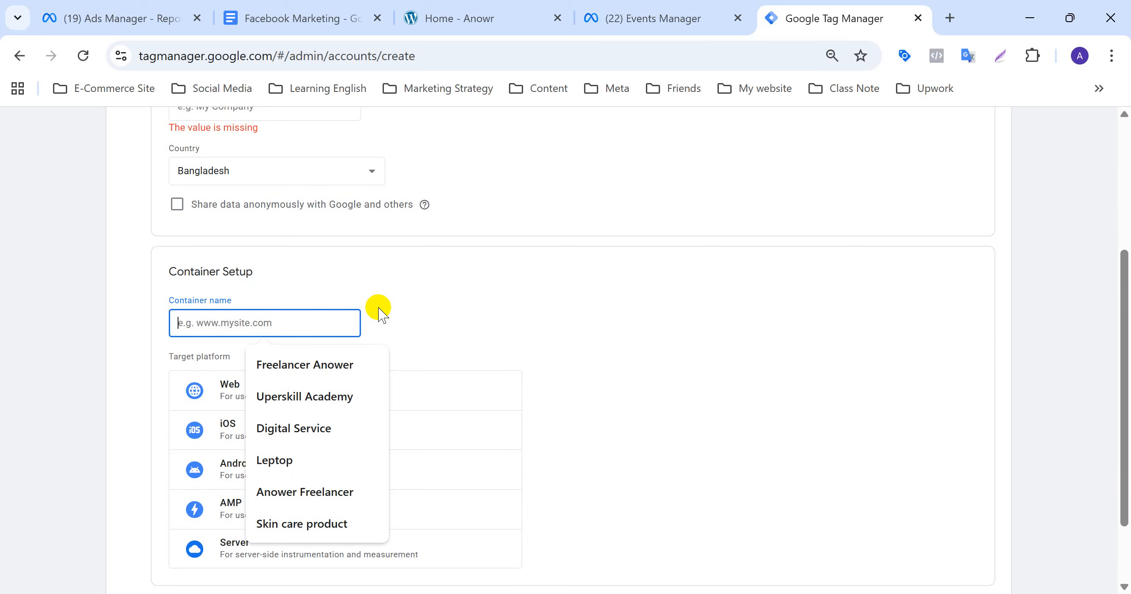
scroll(378, 310, up, 5)
scroll(375, 307, down, 4)
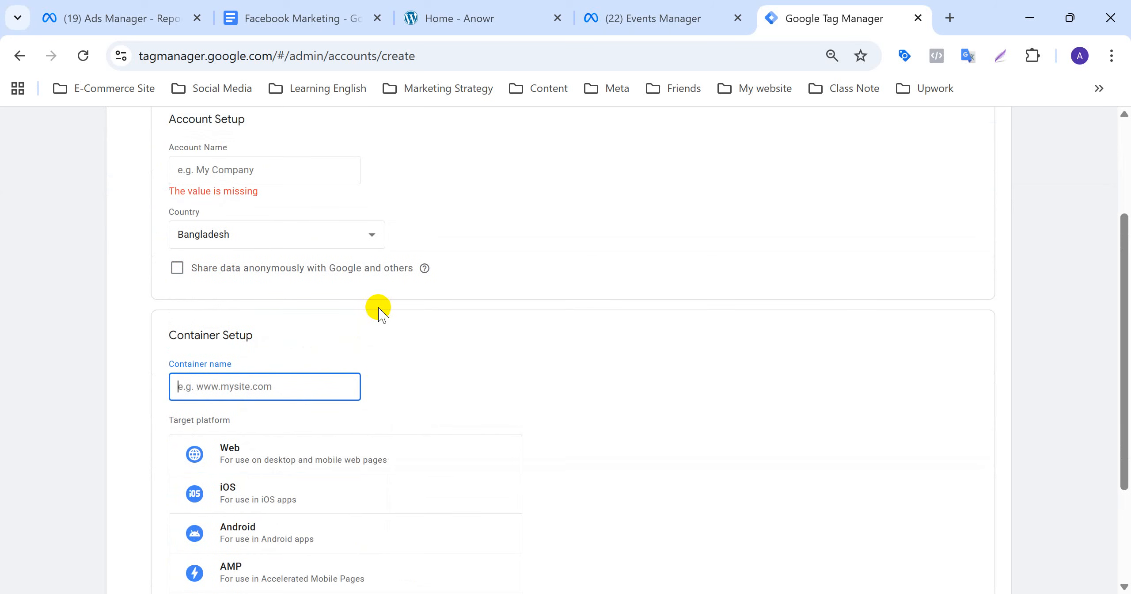
click(389, 385)
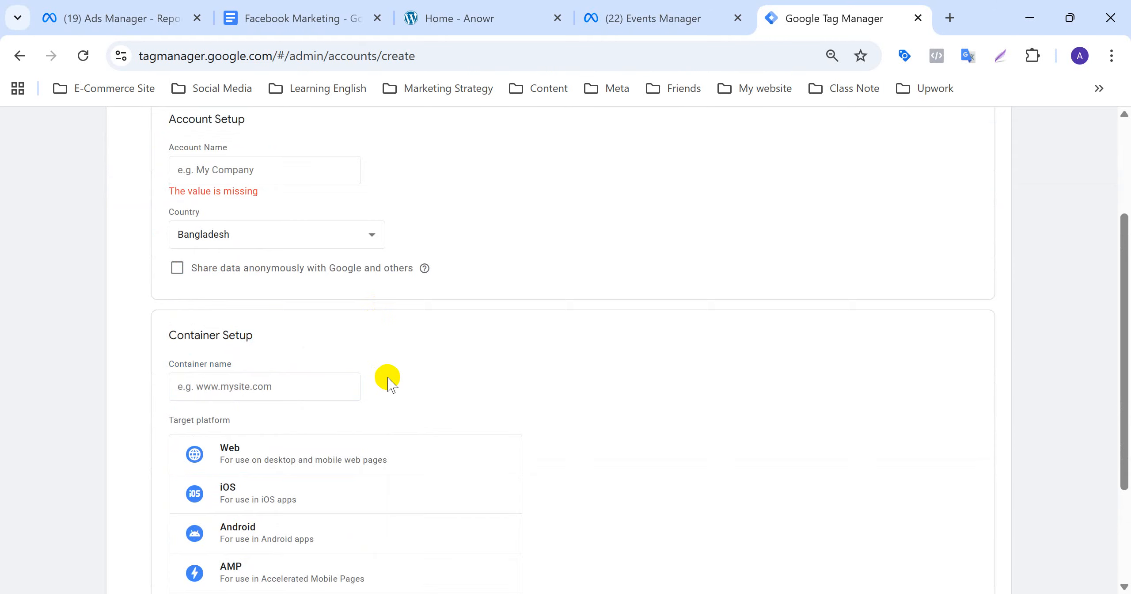
scroll(388, 384, up, 2)
scroll(389, 385, up, 1)
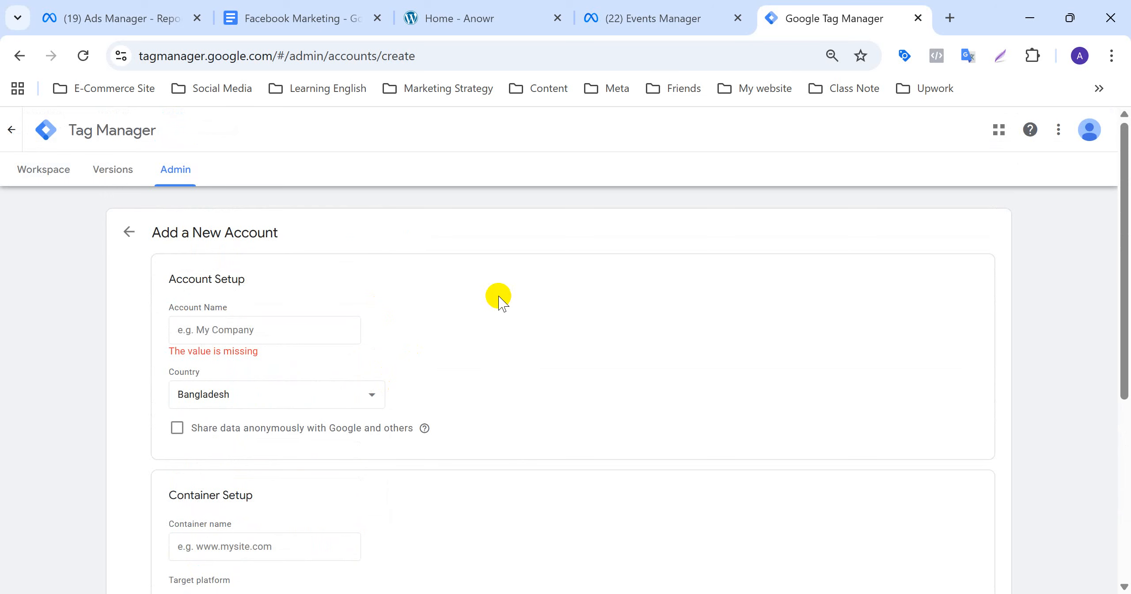
click(249, 325)
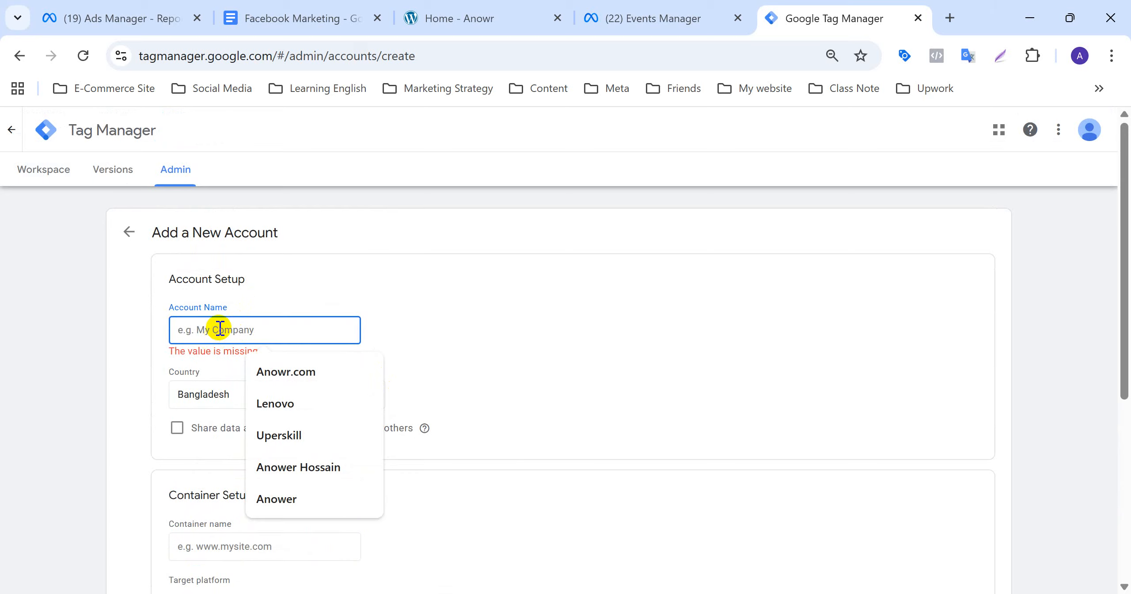
click(502, 344)
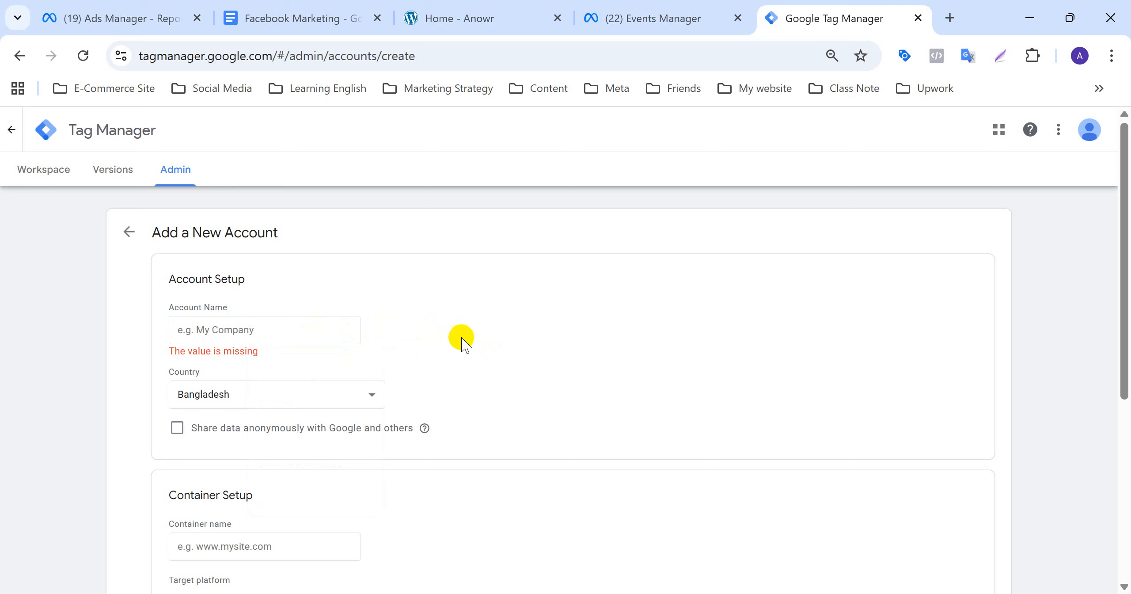
scroll(433, 334, down, 1)
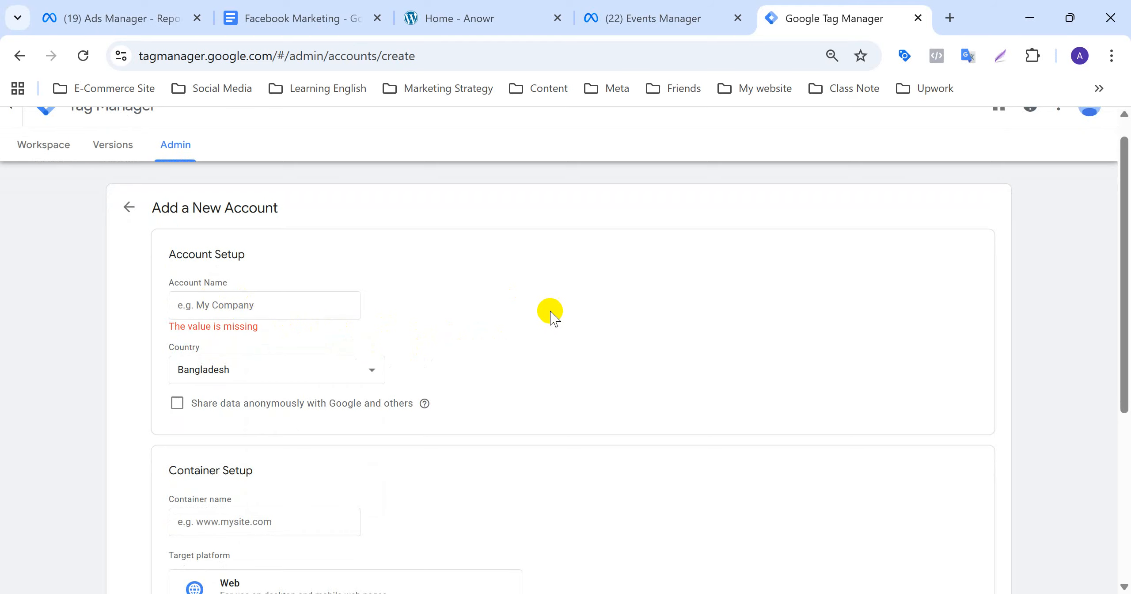
click(235, 300)
scroll(522, 331, down, 1)
click(522, 332)
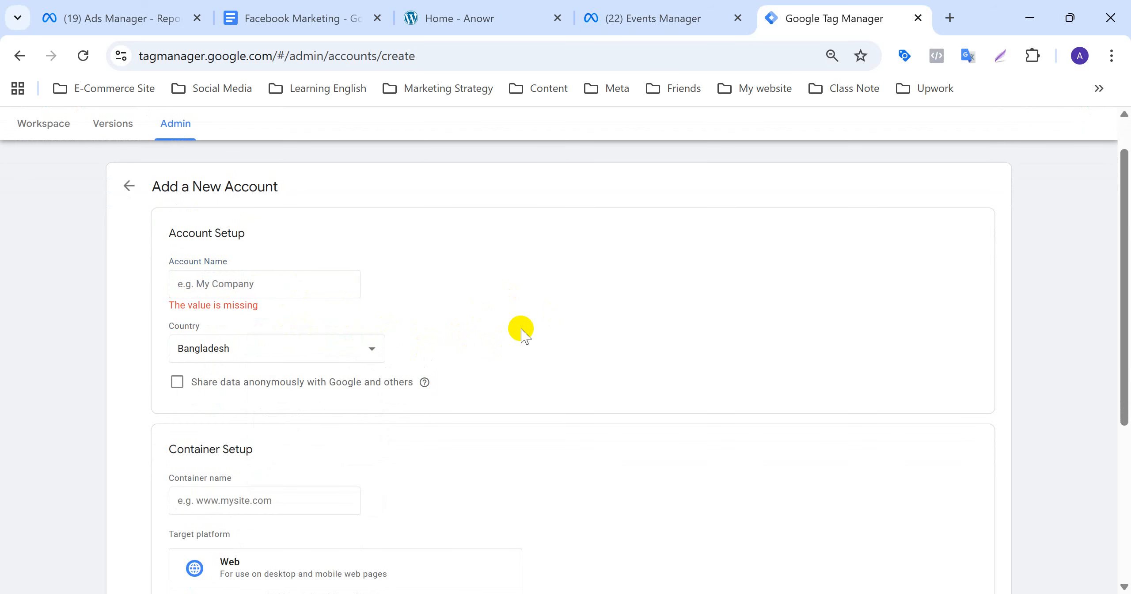
scroll(561, 361, down, 2)
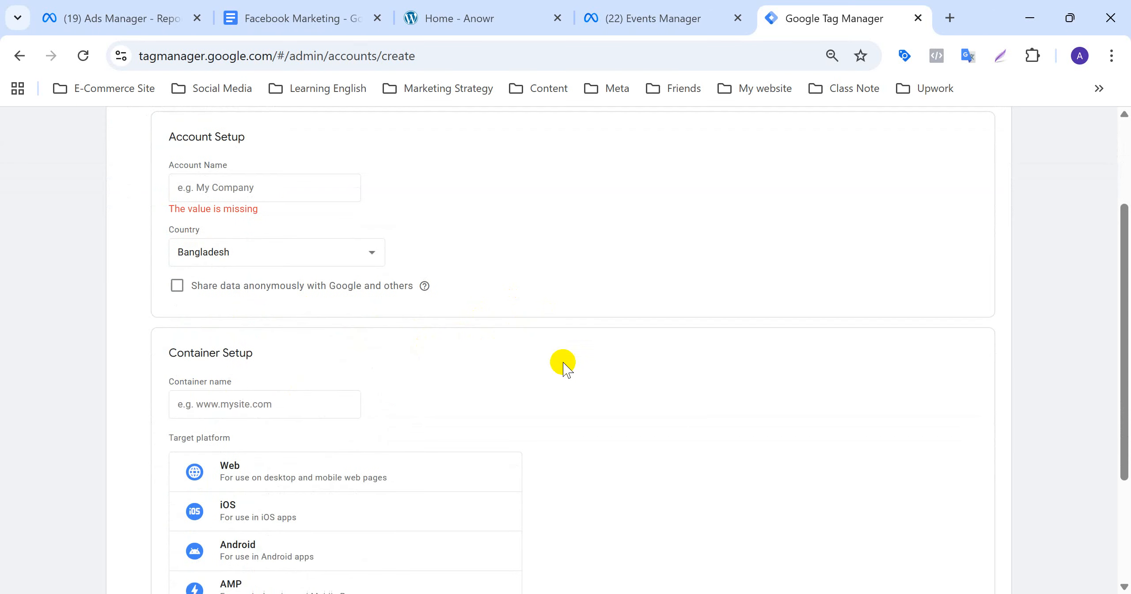
Step: Enter "FB Marketing Batch-4" as both the container name and the account name
click(201, 404)
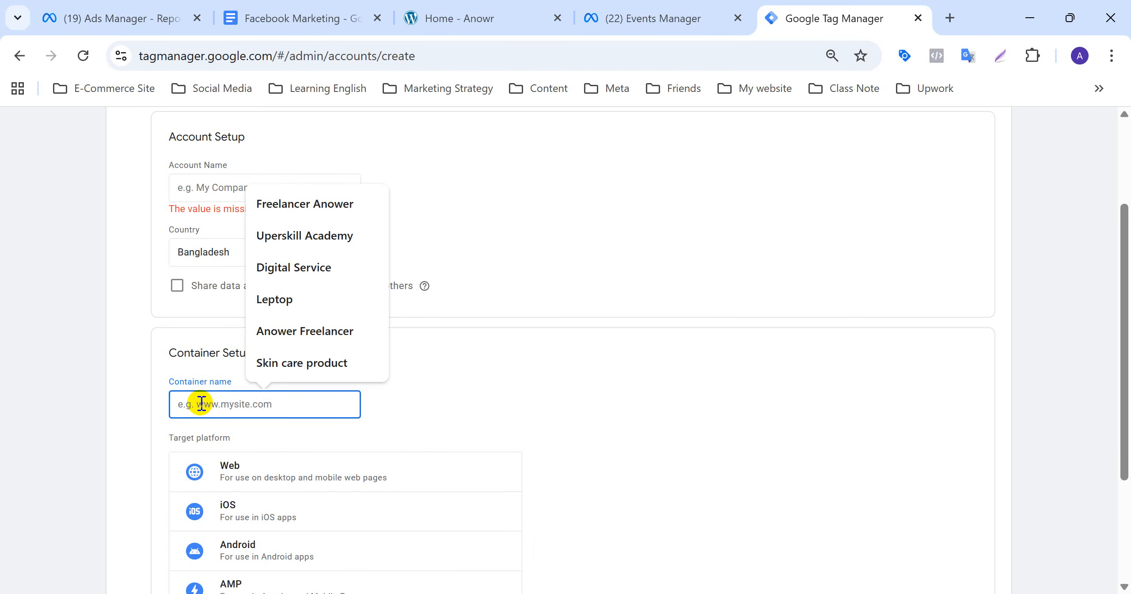
key(ctrl+v)
scroll(480, 347, up, 3)
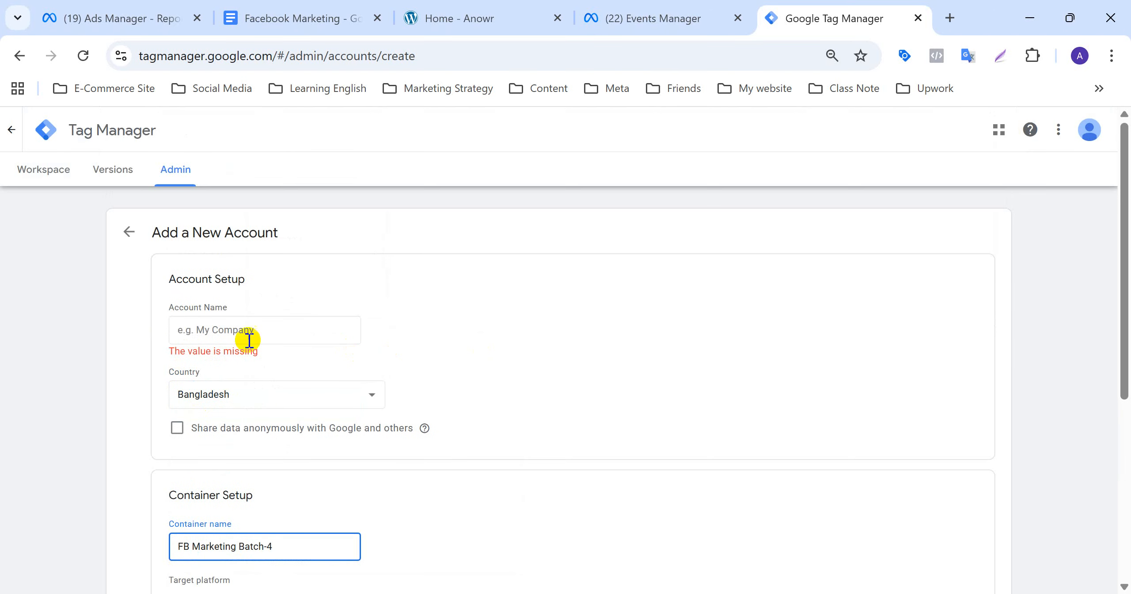
click(182, 327)
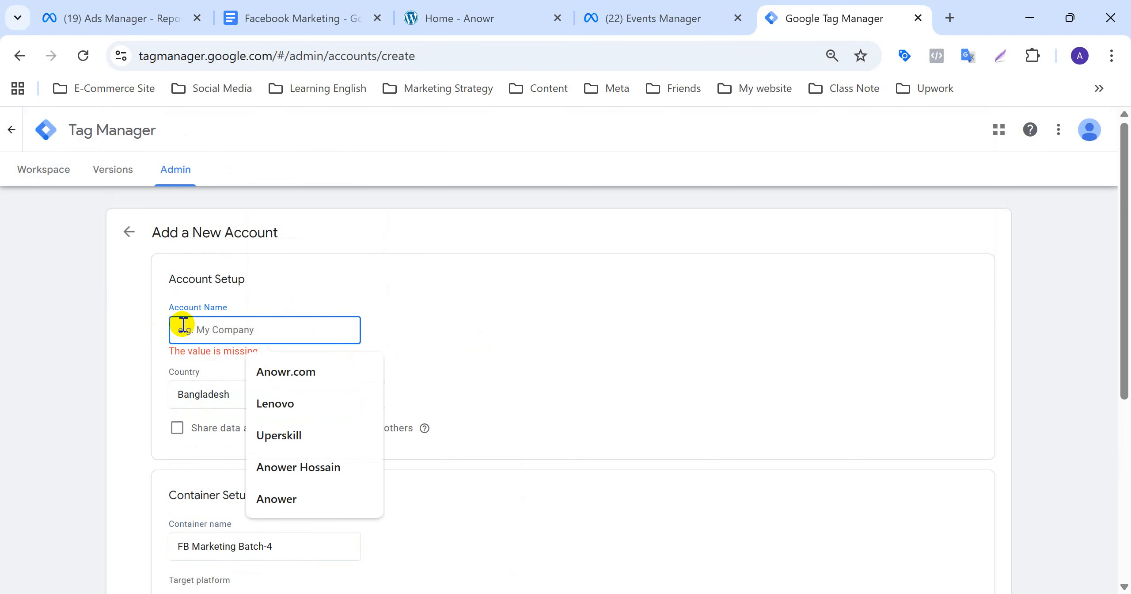
key(ctrl+v)
scroll(535, 300, down, 3)
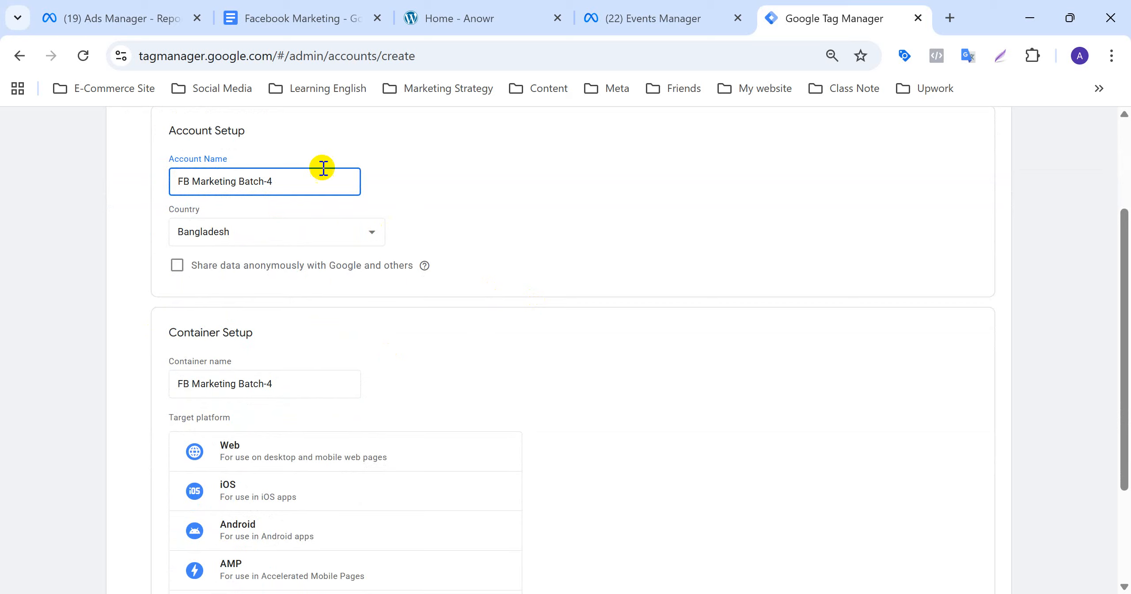
Step: Set the container's target platform to Web and review the completed account form
scroll(371, 386, down, 4)
scroll(371, 387, up, 2)
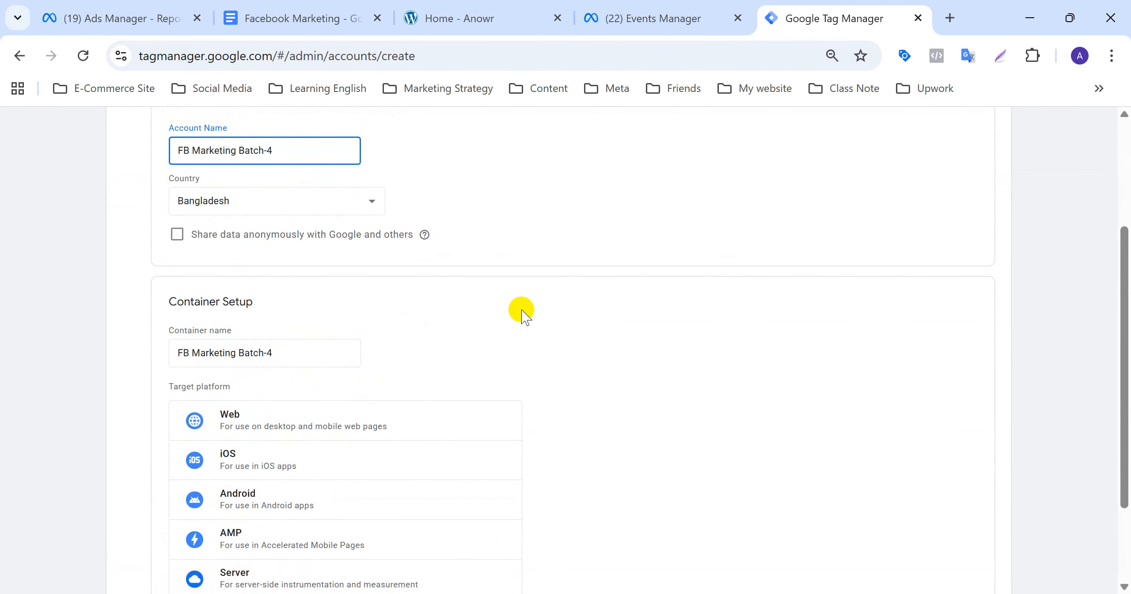
scroll(483, 321, down, 2)
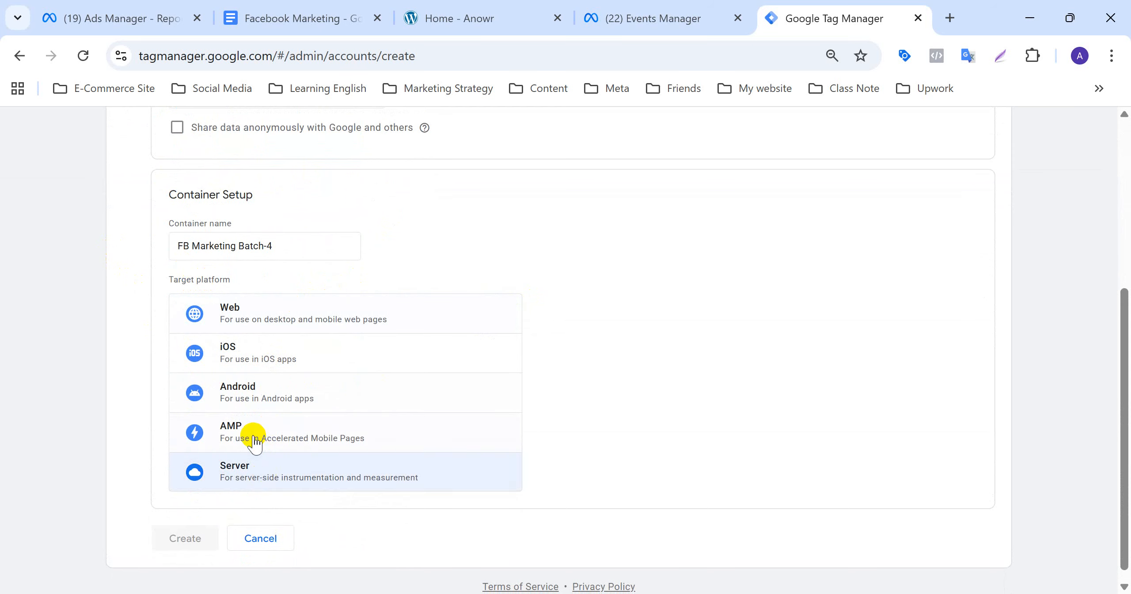
click(262, 315)
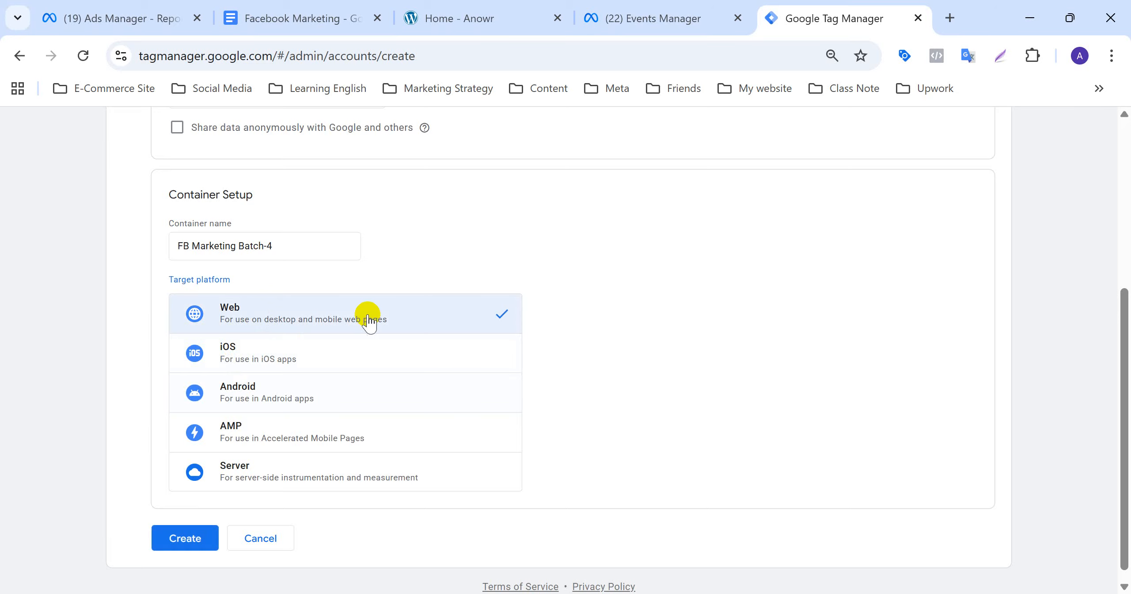
scroll(614, 351, down, 1)
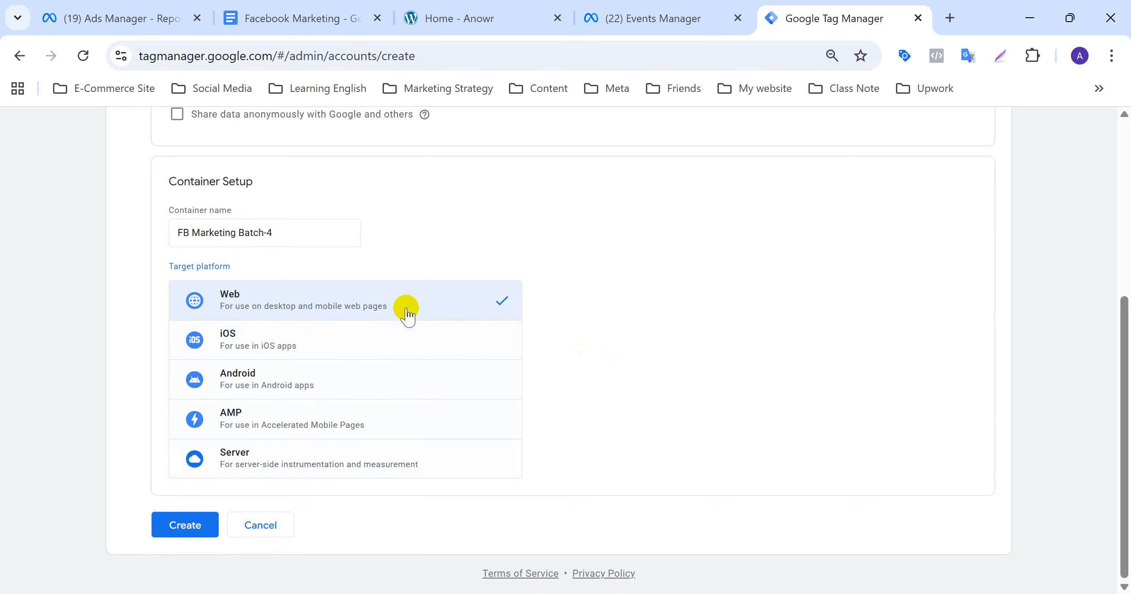
scroll(407, 315, up, 5)
scroll(354, 296, down, 5)
scroll(387, 302, up, 5)
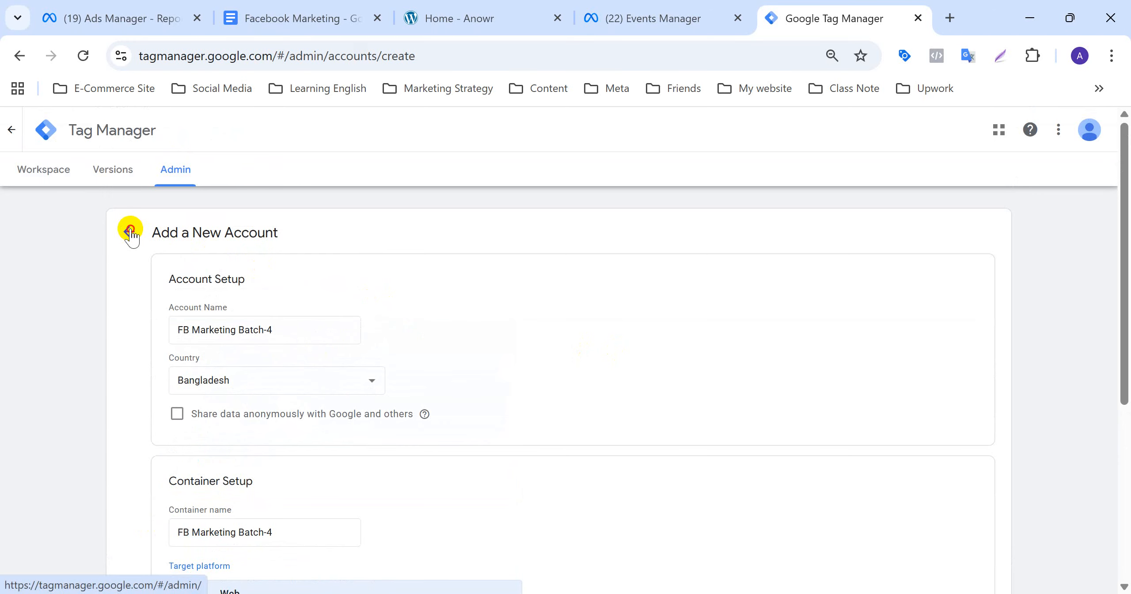
Step: Leave the new account form without creating the account and open the Skin care product container's workspace
click(130, 231)
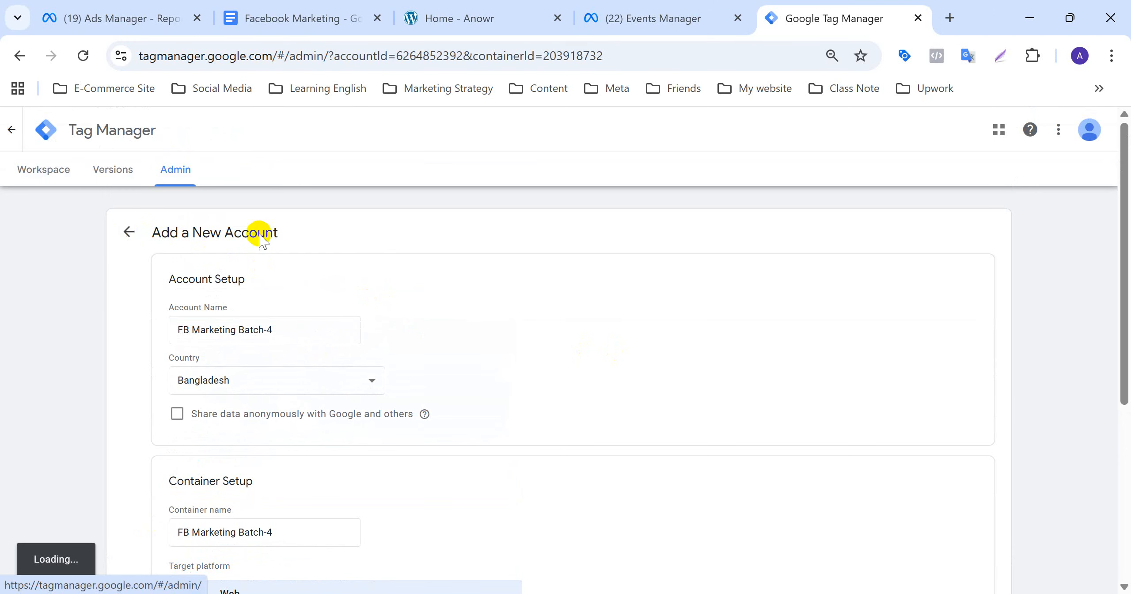
scroll(576, 267, down, 5)
scroll(577, 267, up, 3)
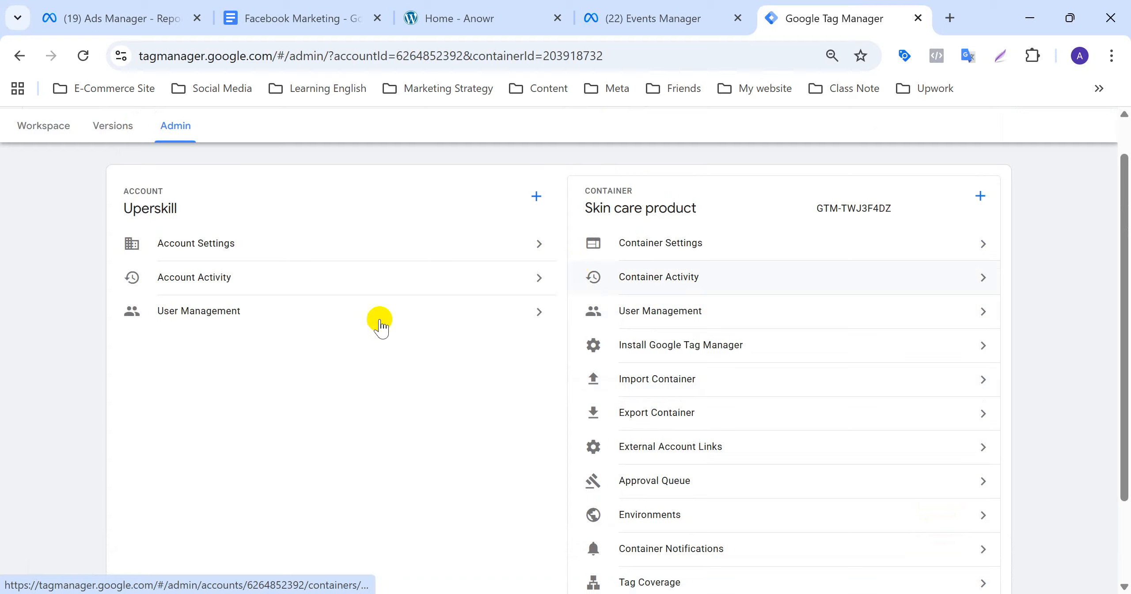
click(38, 126)
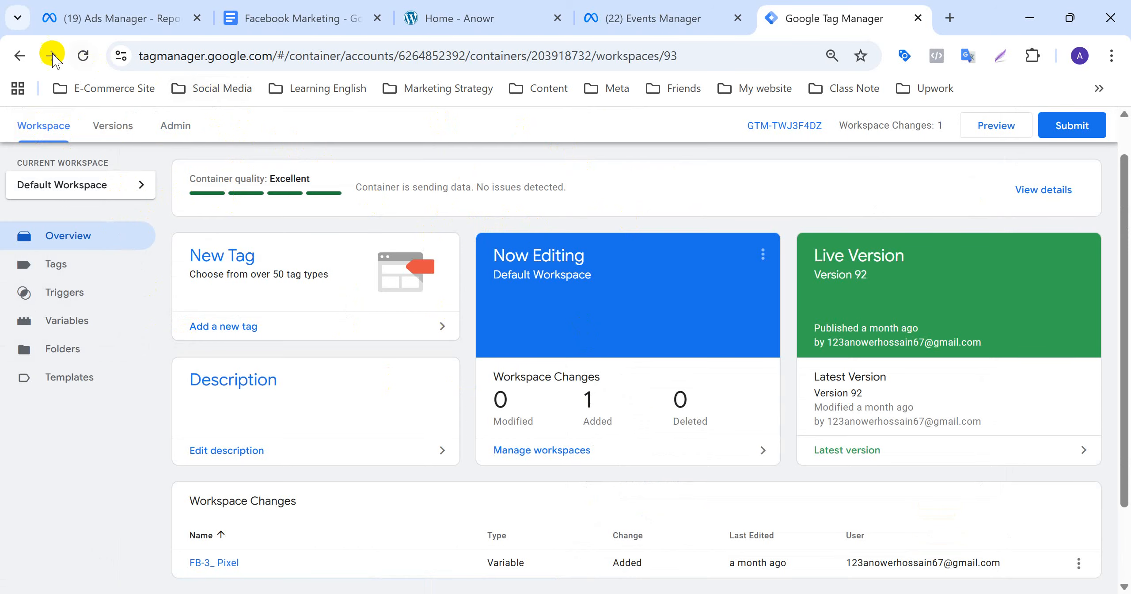
Step: Go back to the list of all accounts and open the Digital Service container
click(17, 56)
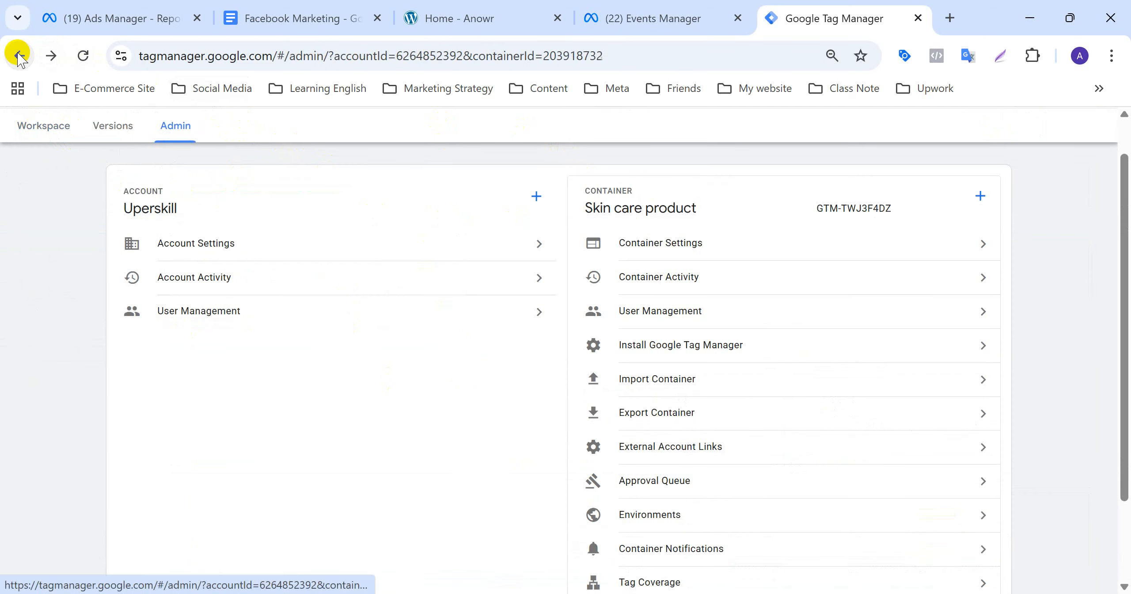
click(18, 56)
click(18, 56)
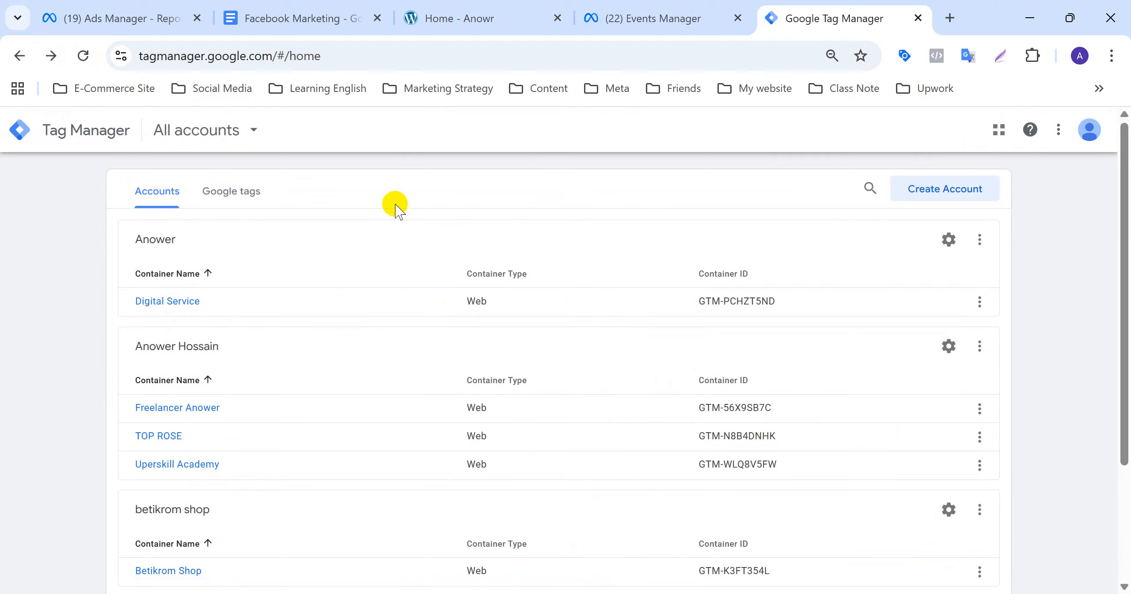
click(162, 309)
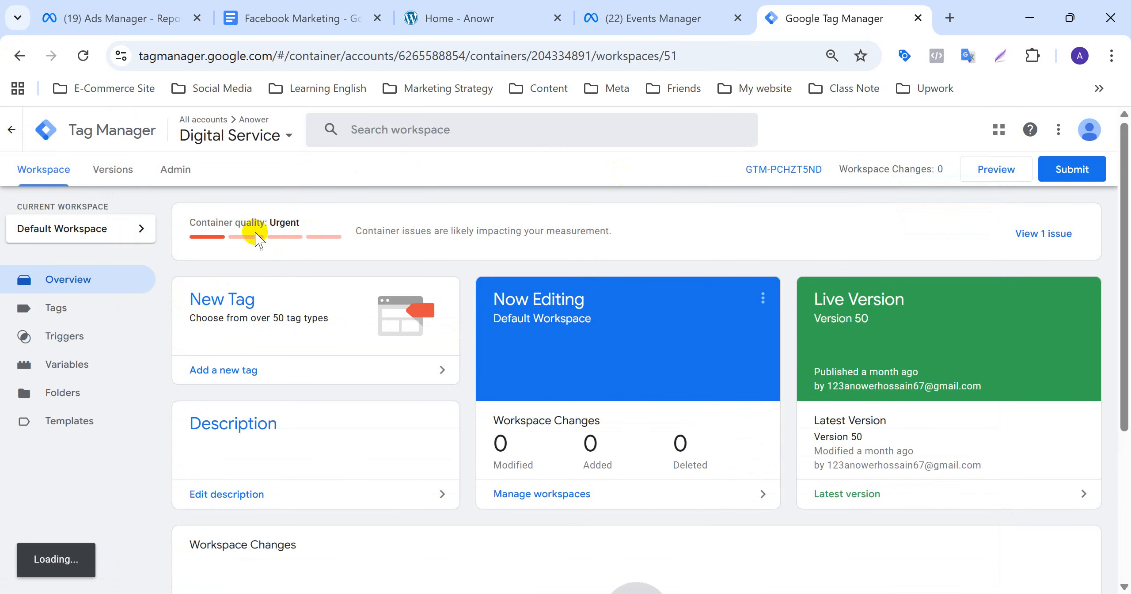
Step: Create a container named "FB Marketing Batch-4" with target platform Web in the current account and dismiss the installation code
click(177, 173)
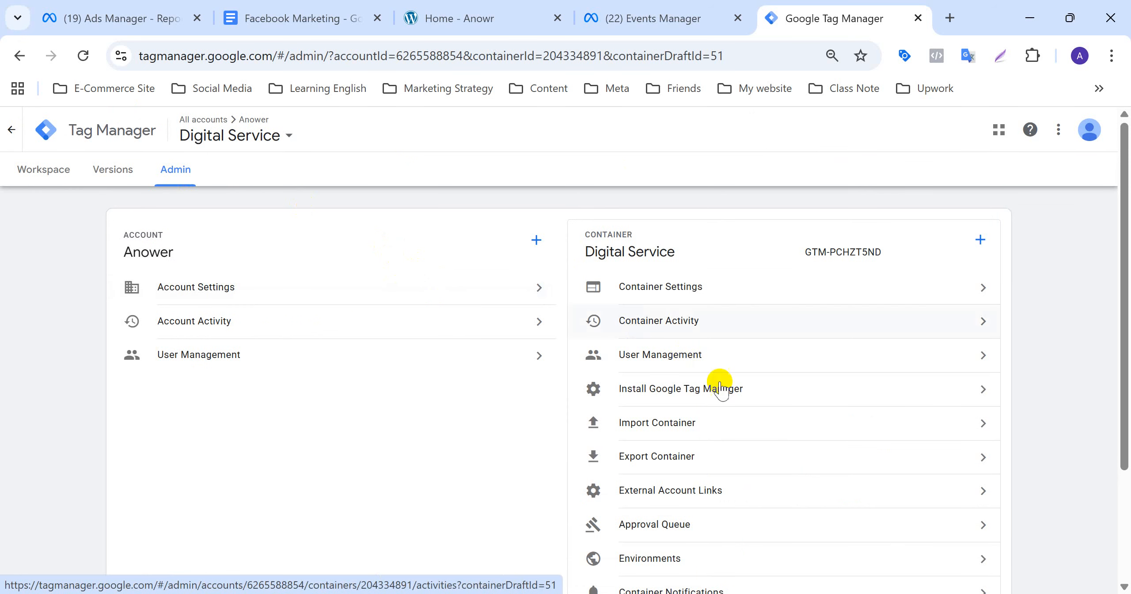
scroll(723, 386, down, 2)
scroll(723, 385, up, 2)
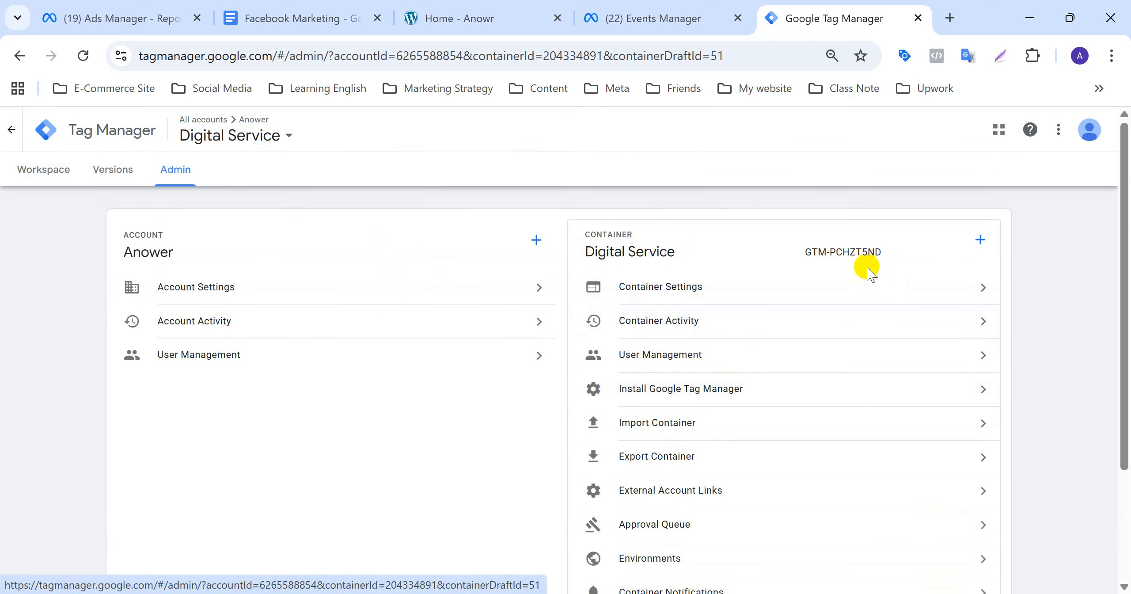
click(977, 240)
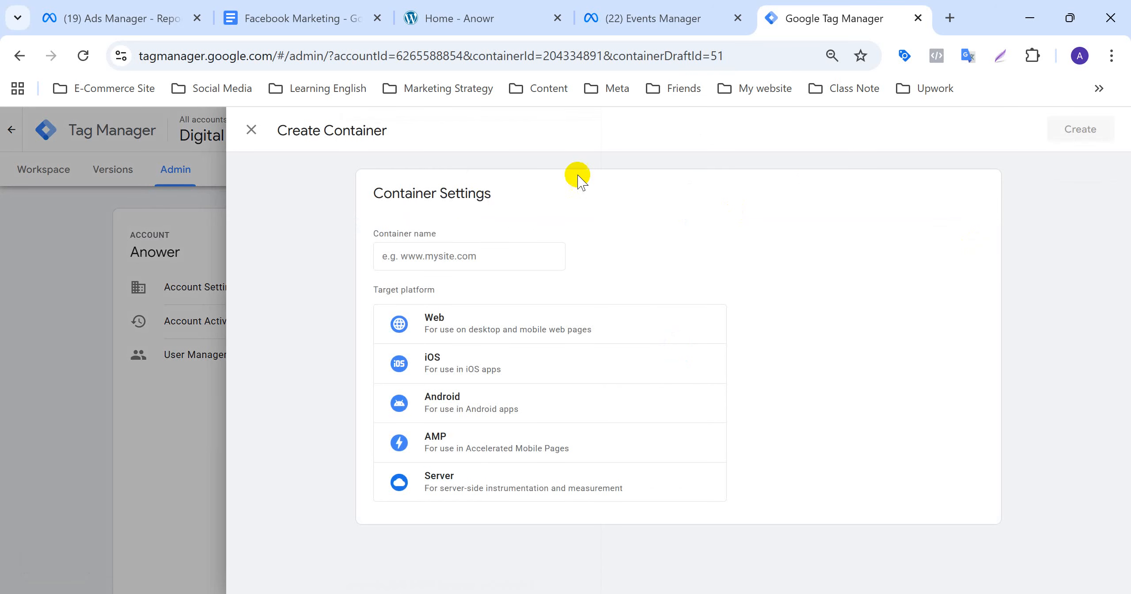
click(429, 261)
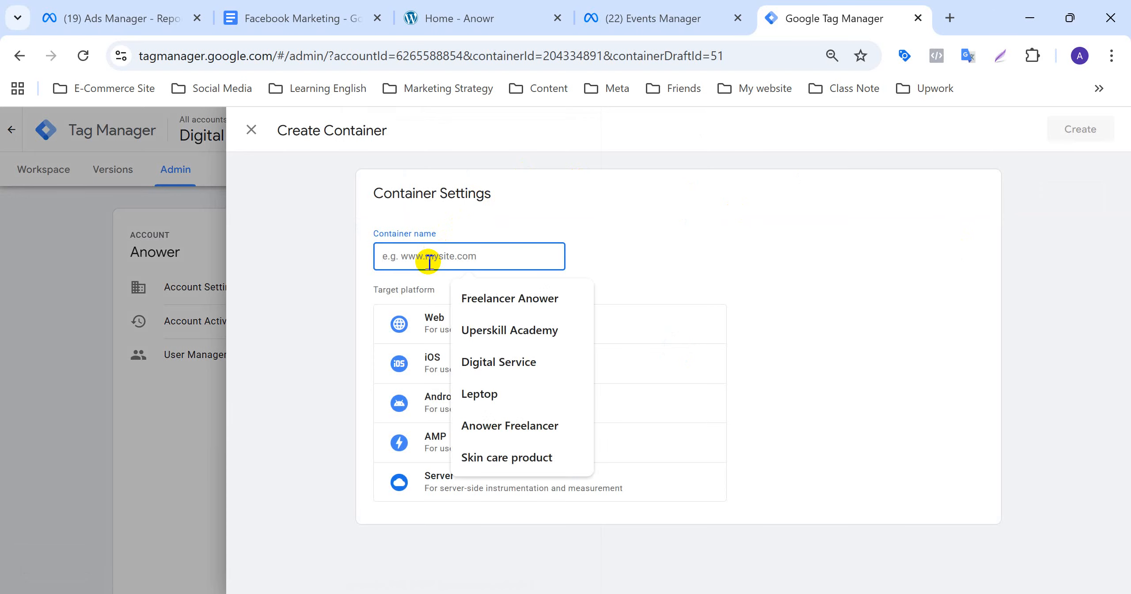
text(FB Marketing Batch-4)
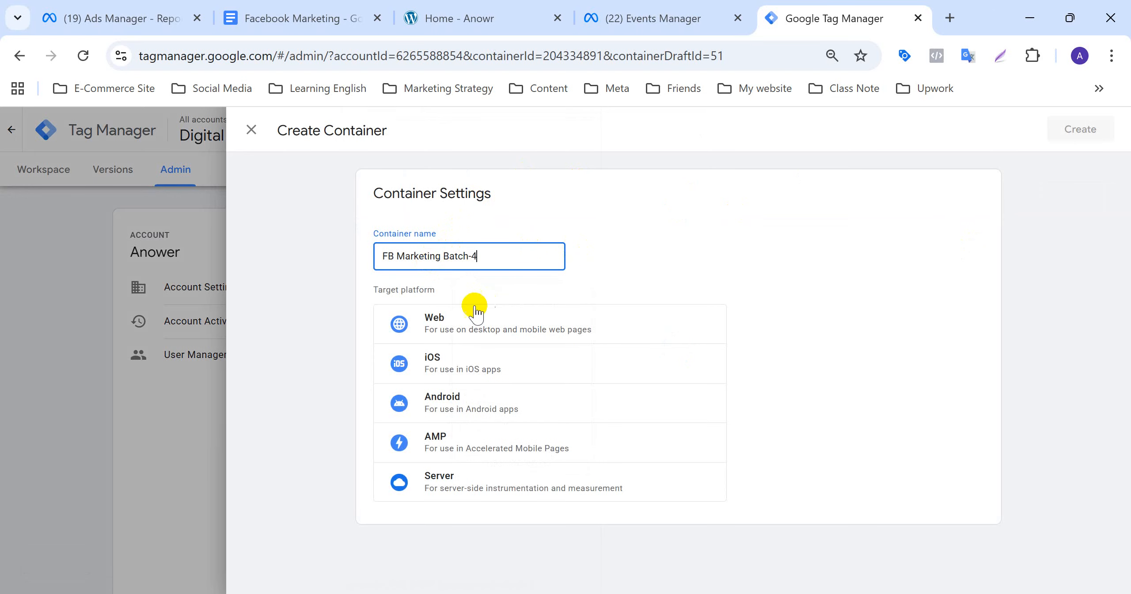
click(476, 327)
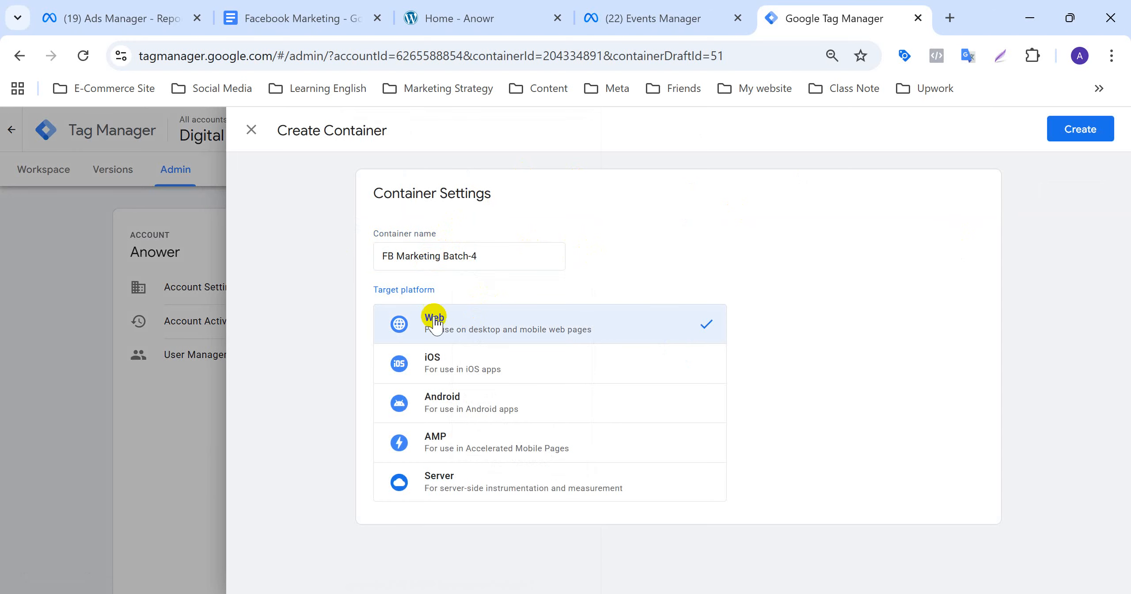
click(1091, 131)
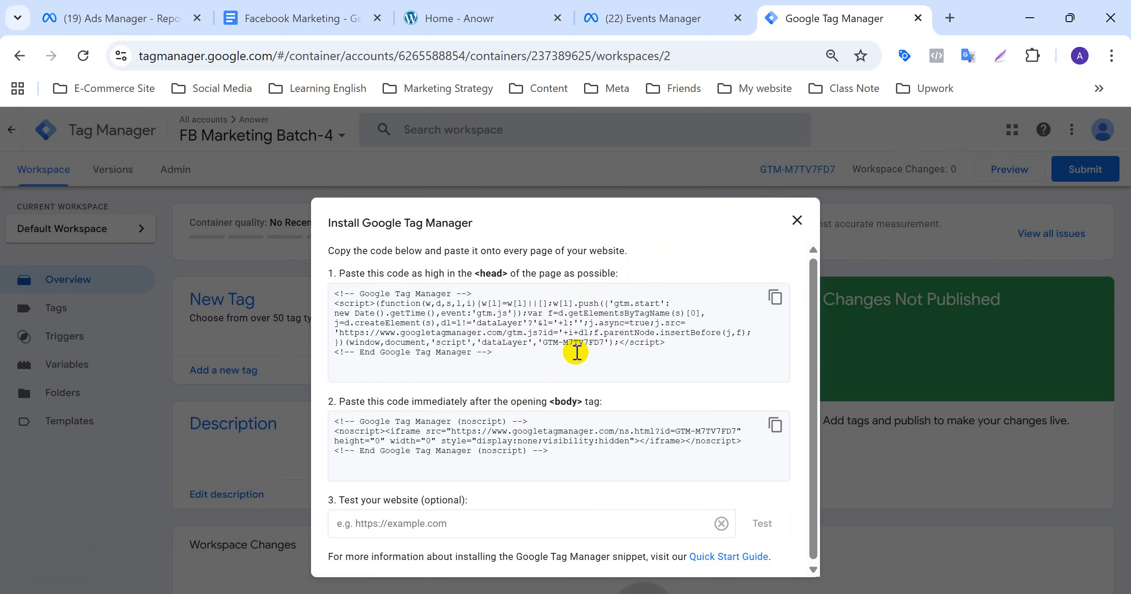
click(297, 271)
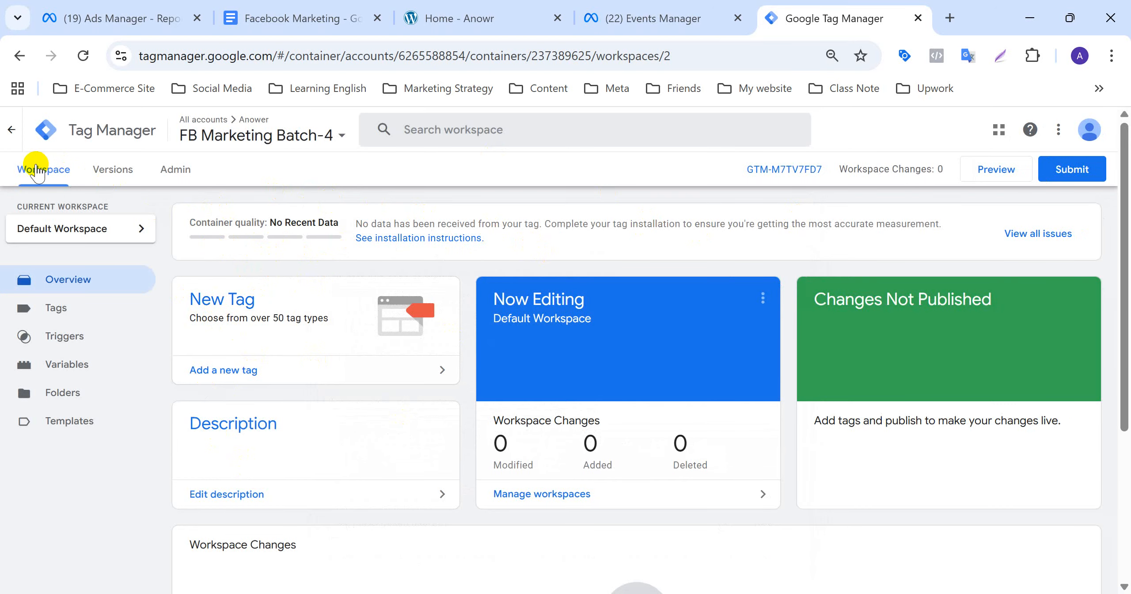
Step: Review the new container's admin options and version history, and return to its workspace overview
click(108, 171)
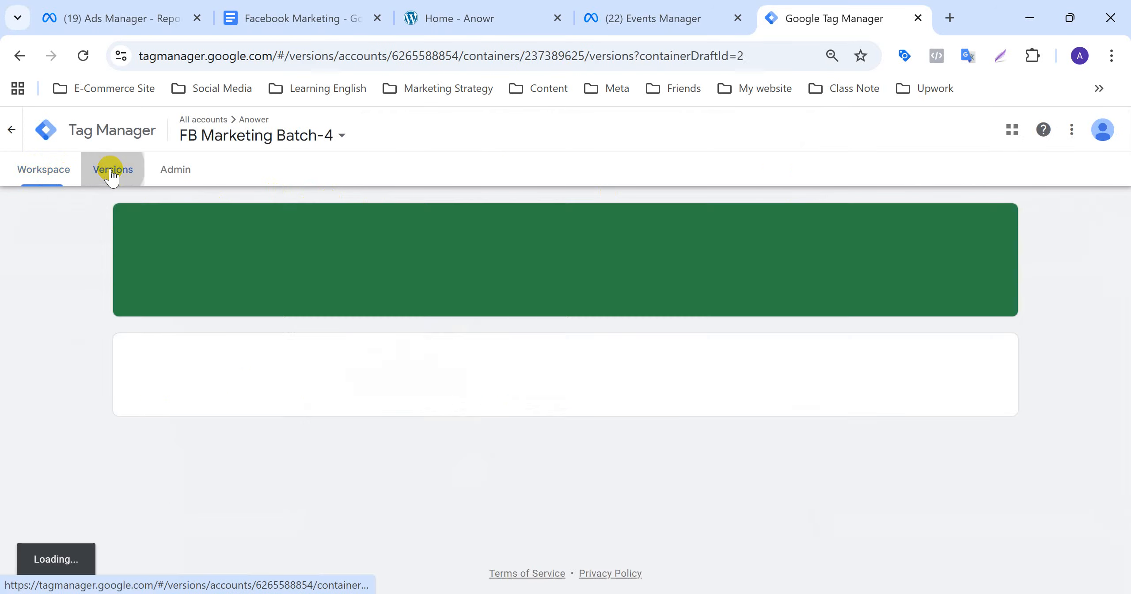
click(181, 170)
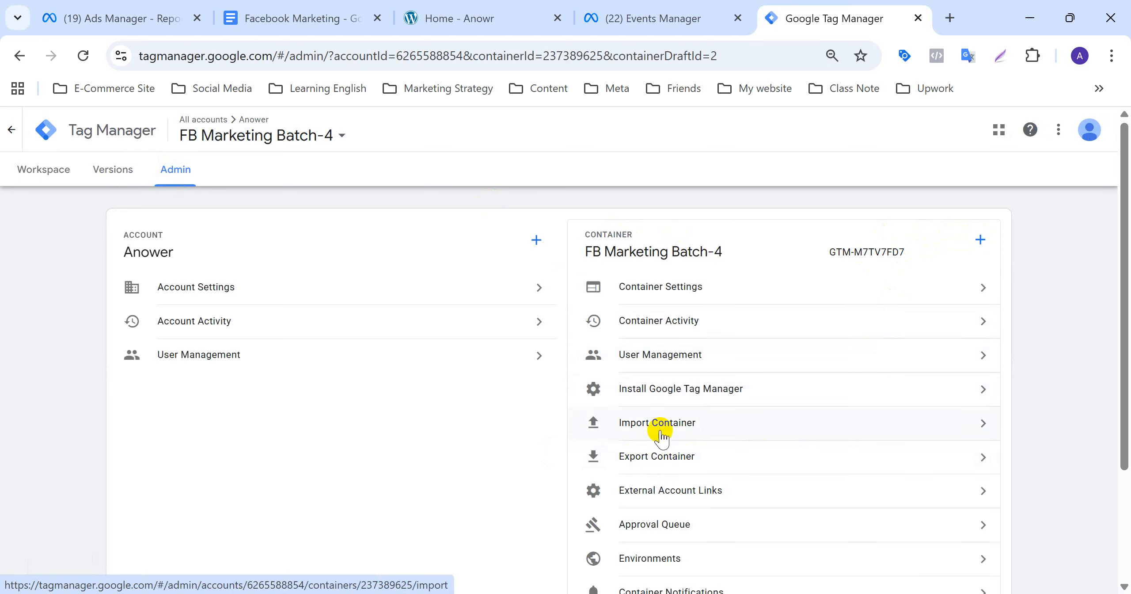
scroll(677, 430, down, 3)
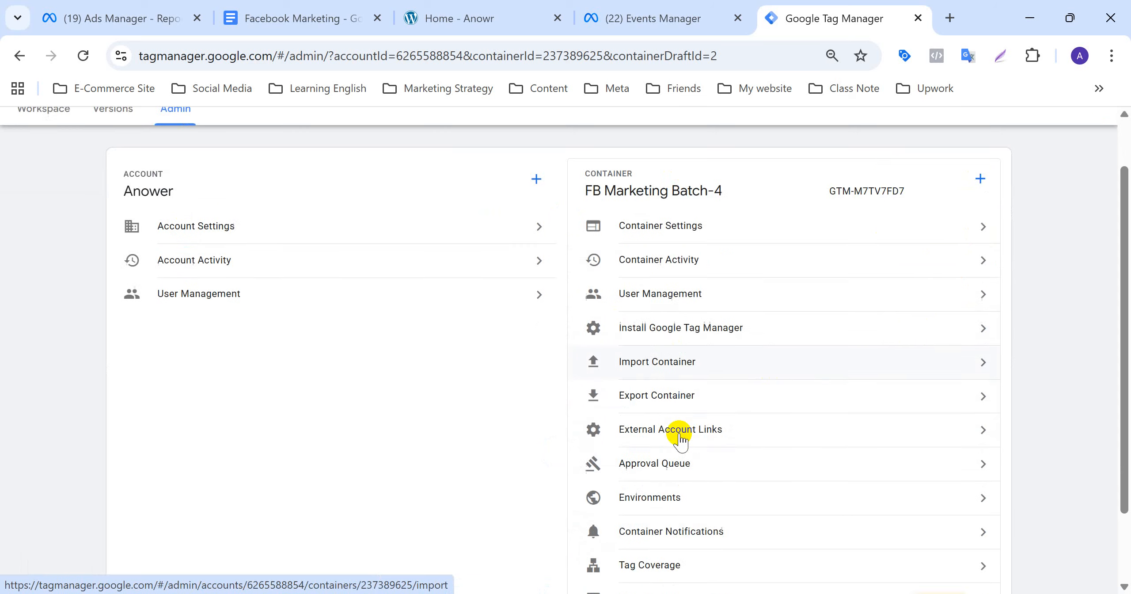
scroll(679, 440, up, 3)
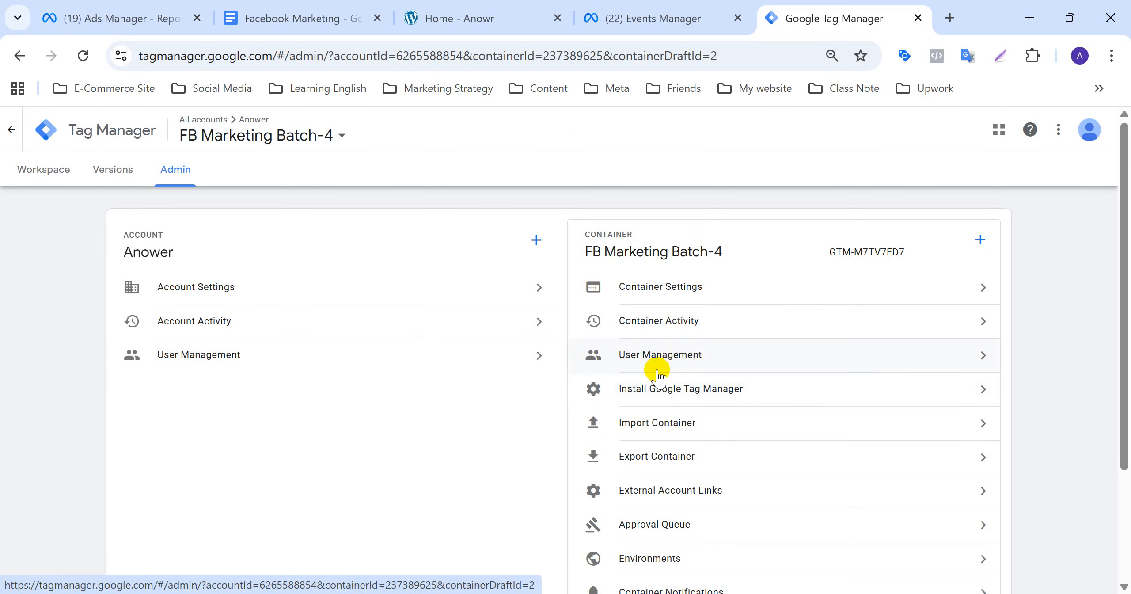
scroll(659, 378, down, 1)
scroll(659, 377, down, 2)
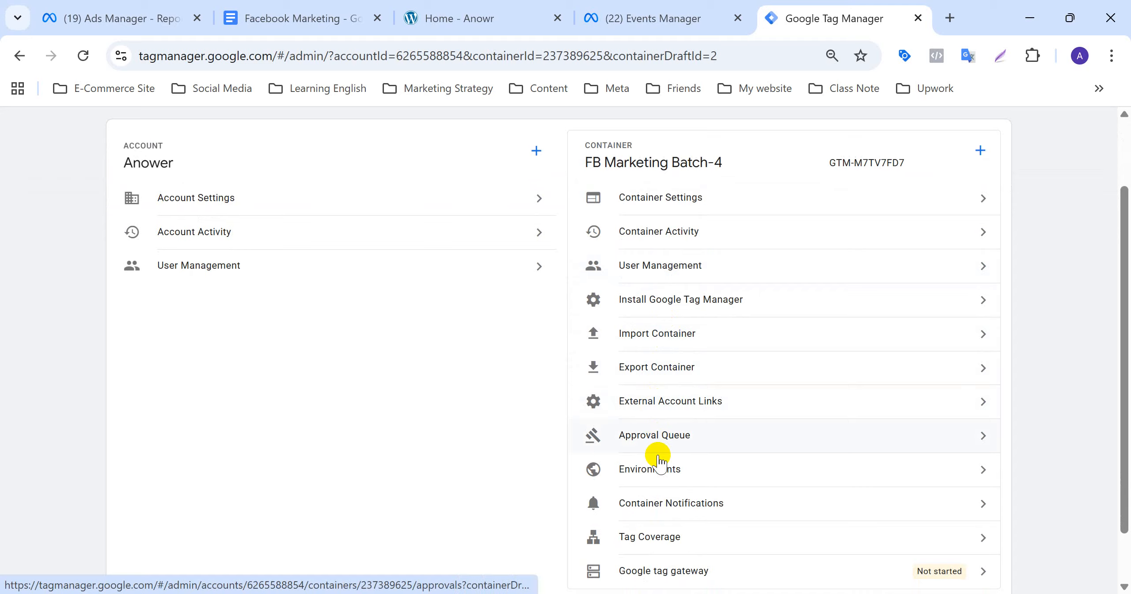
scroll(661, 454, down, 1)
scroll(658, 487, up, 4)
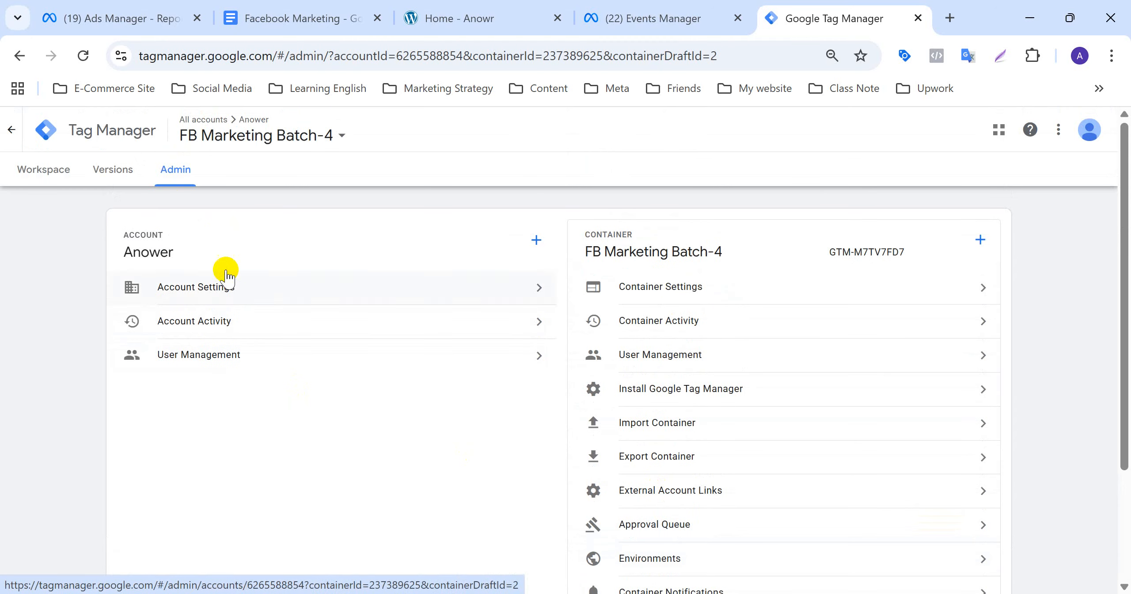
click(114, 177)
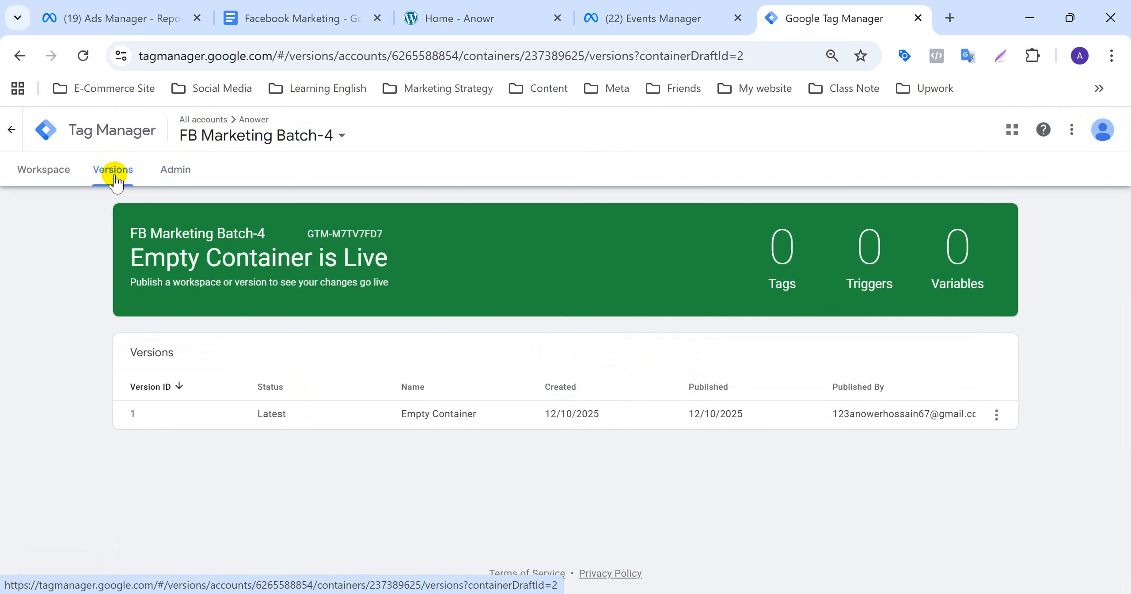
click(43, 169)
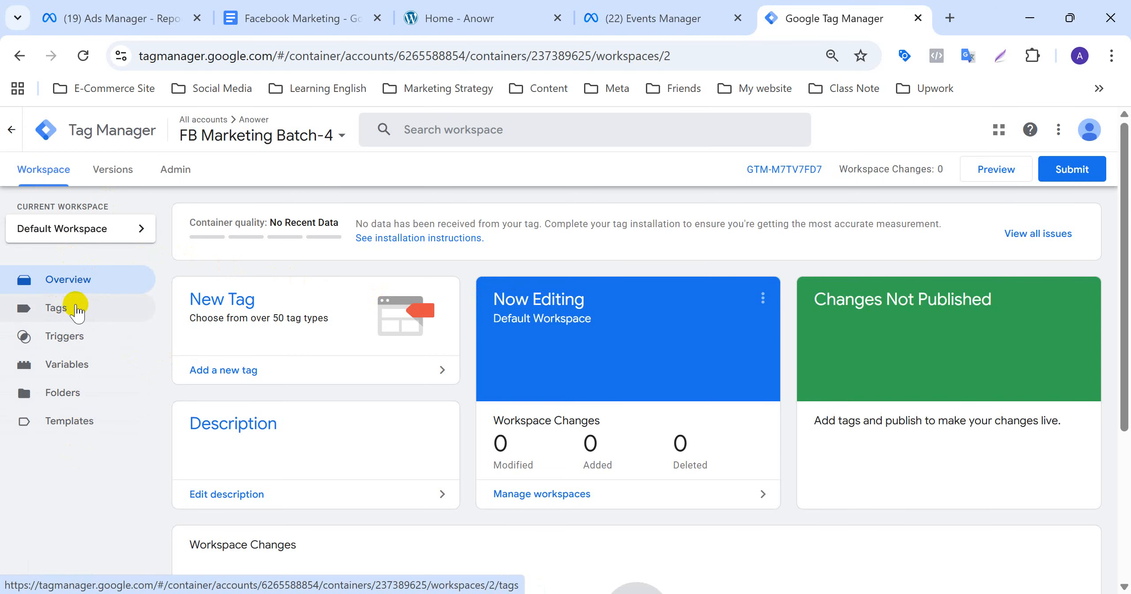
Step: Place the Tag Manager page directly beside the course document among the open pages and consult the Class# 15-16 outline
click(291, 17)
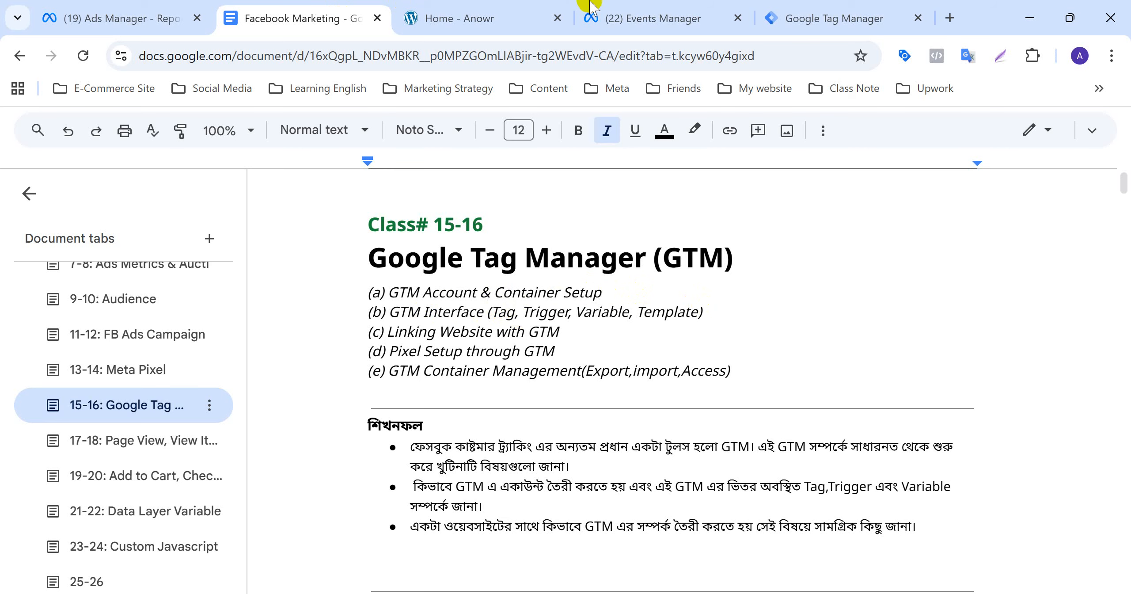
drag(833, 13, 397, 7)
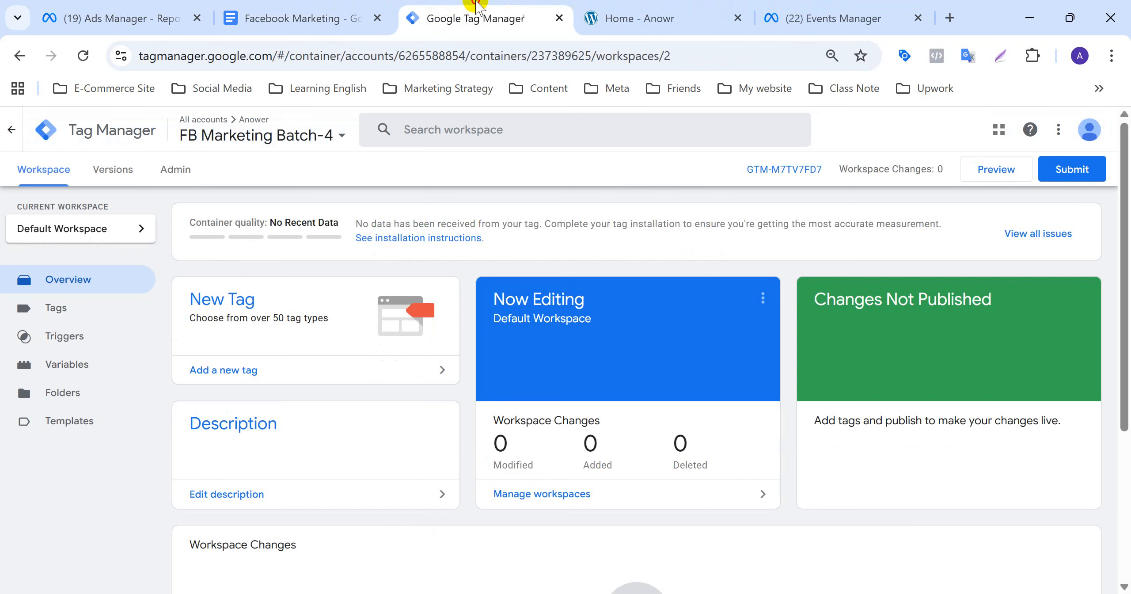
click(274, 5)
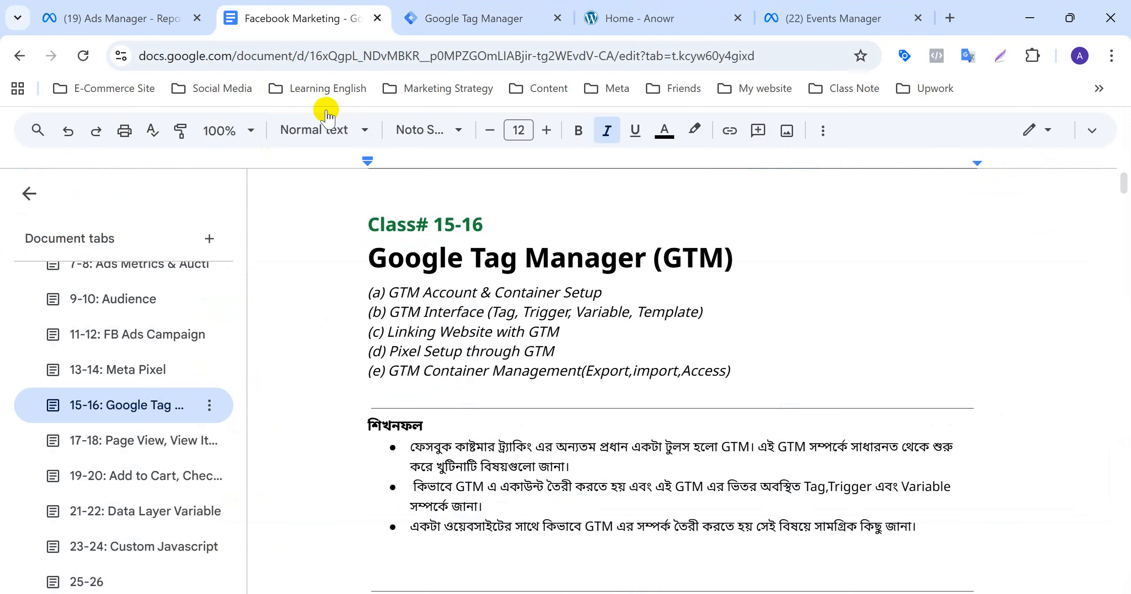
click(460, 14)
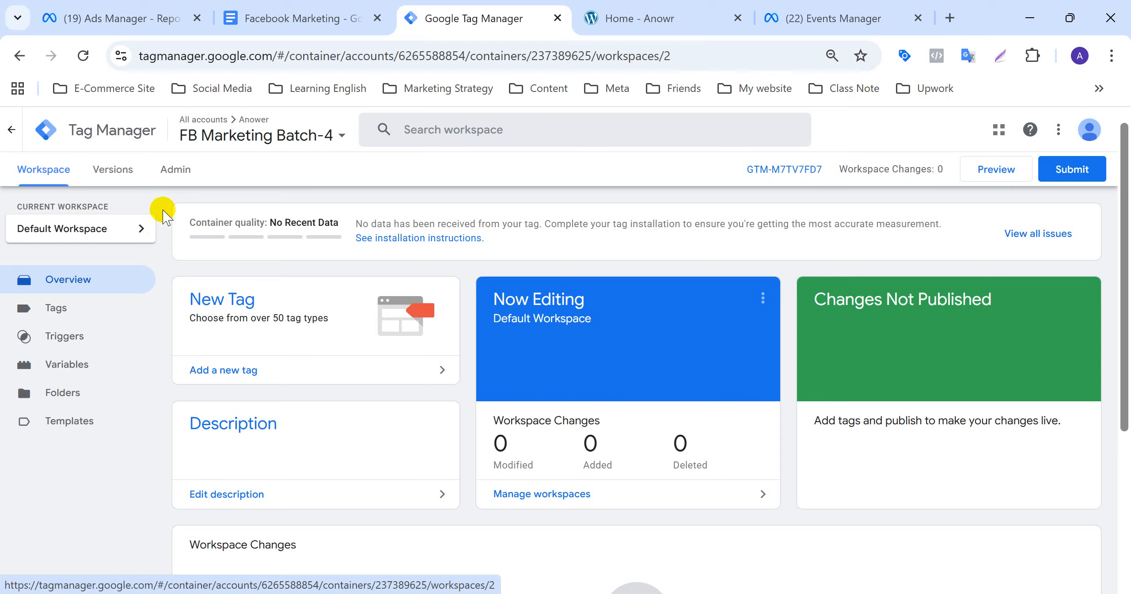
Step: Check the Assorted Coffee and Handpicked Red Chillies product pages on the open WordPress demo store and close the site
click(644, 6)
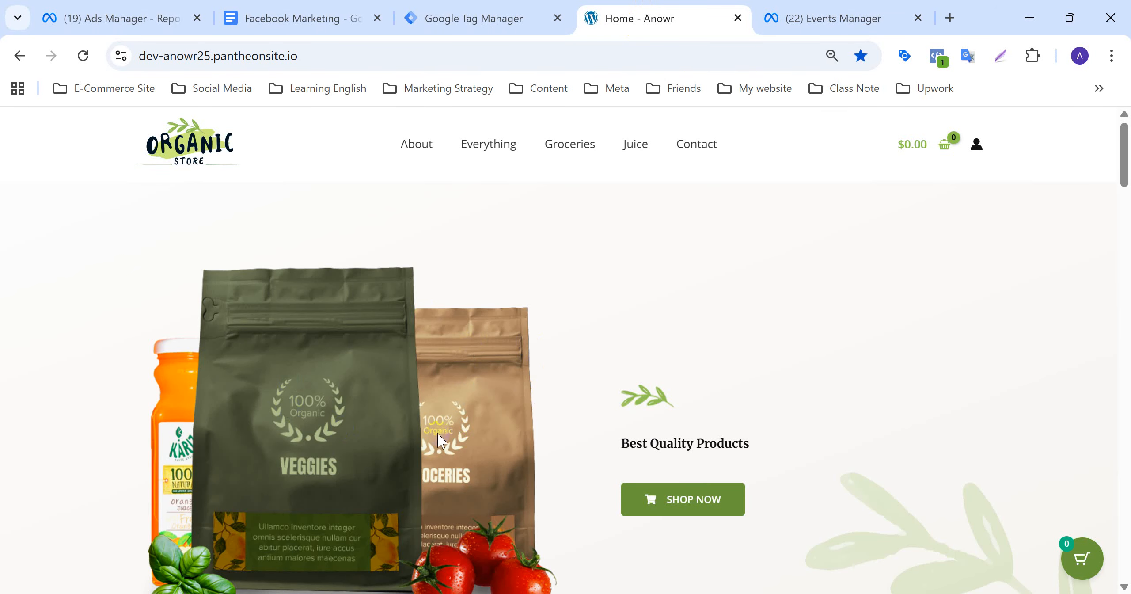
scroll(435, 432, down, 6)
scroll(435, 432, down, 7)
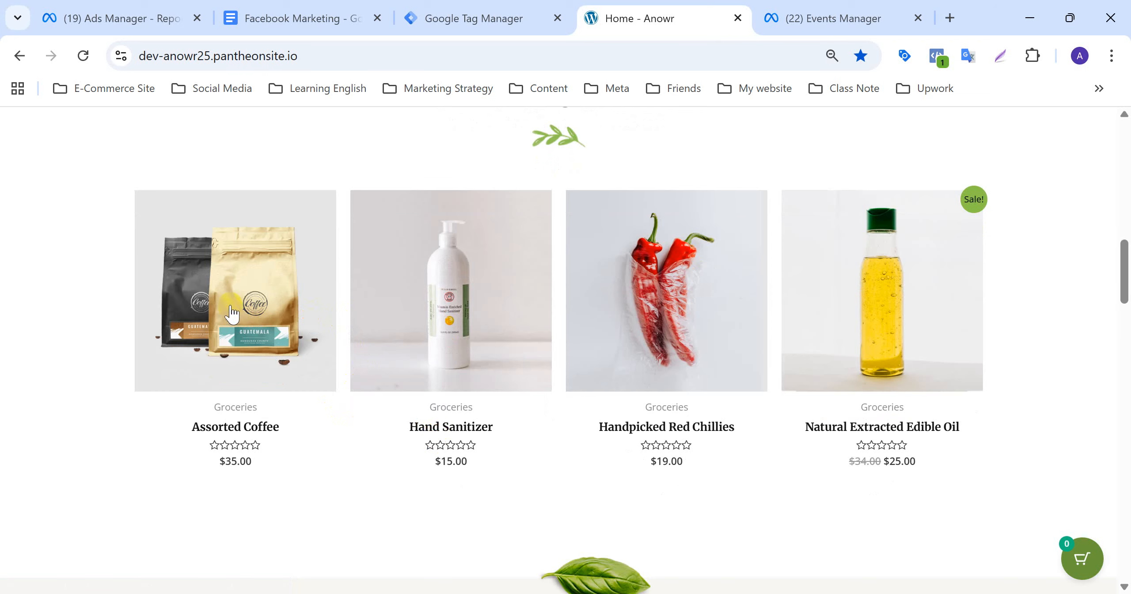
click(241, 332)
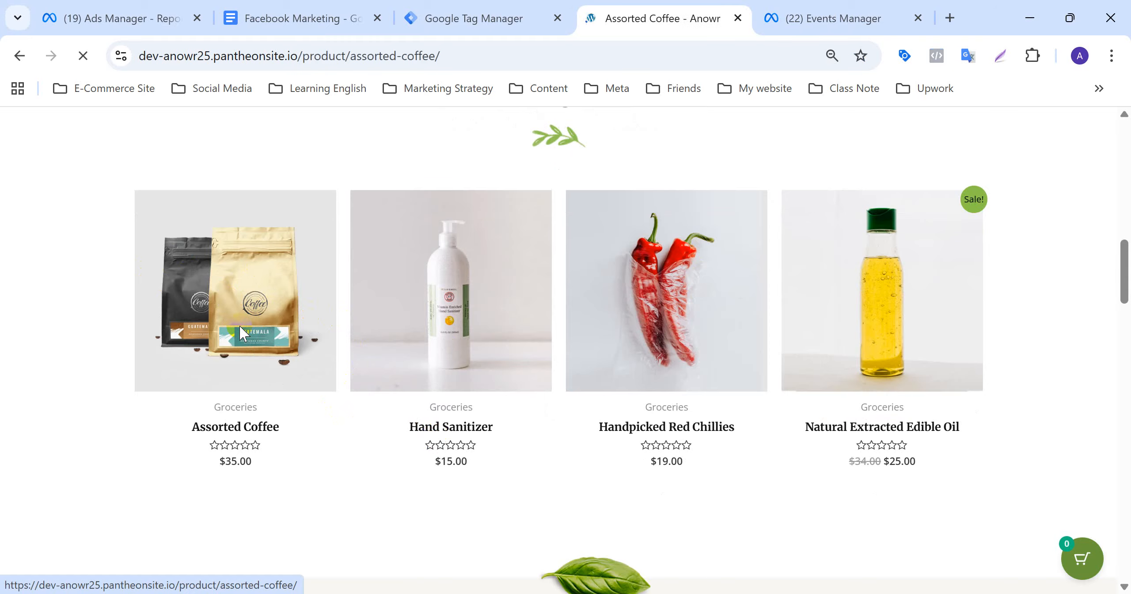
scroll(495, 308, down, 3)
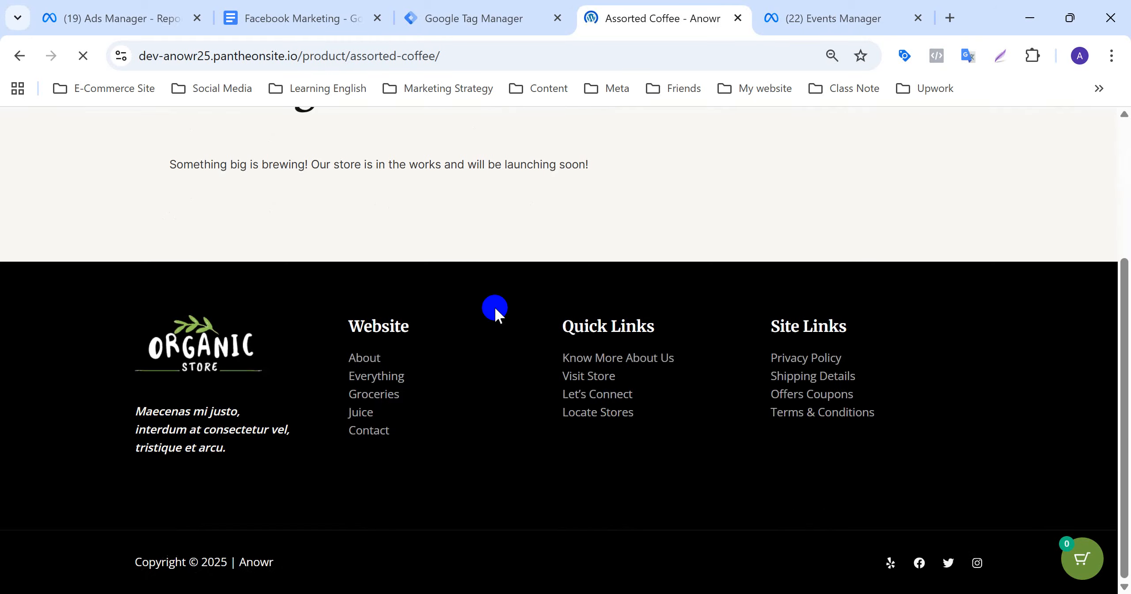
scroll(496, 308, up, 3)
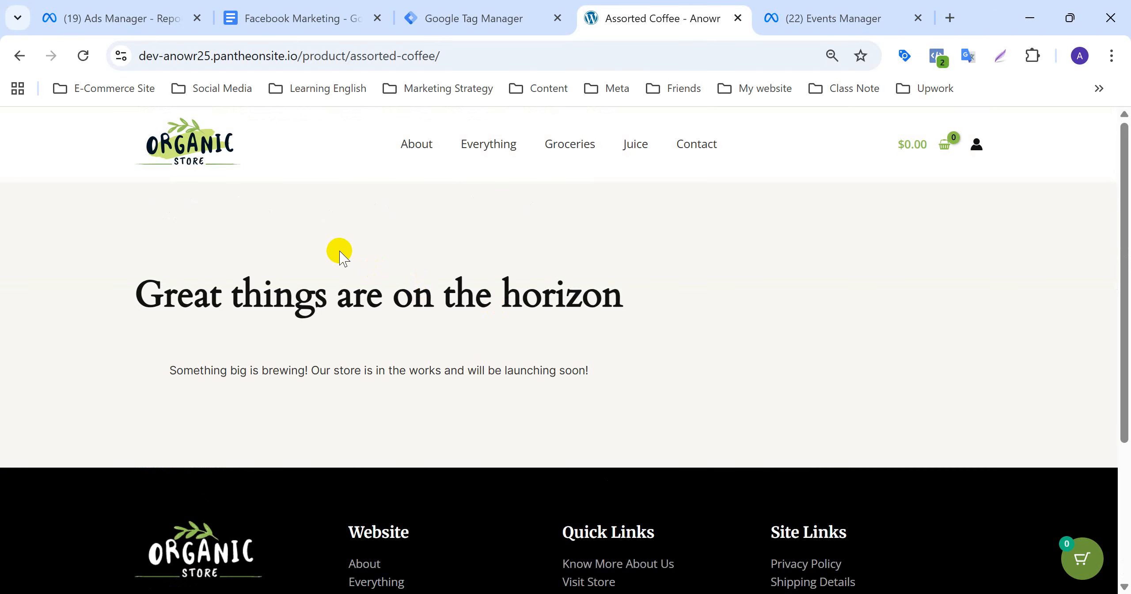
click(19, 56)
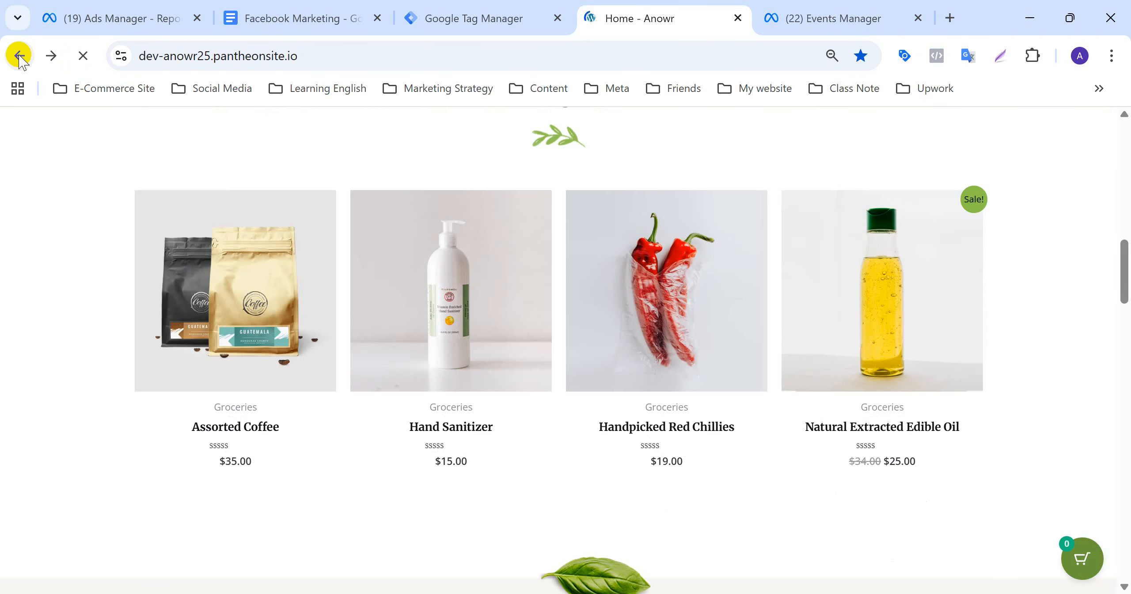
click(681, 306)
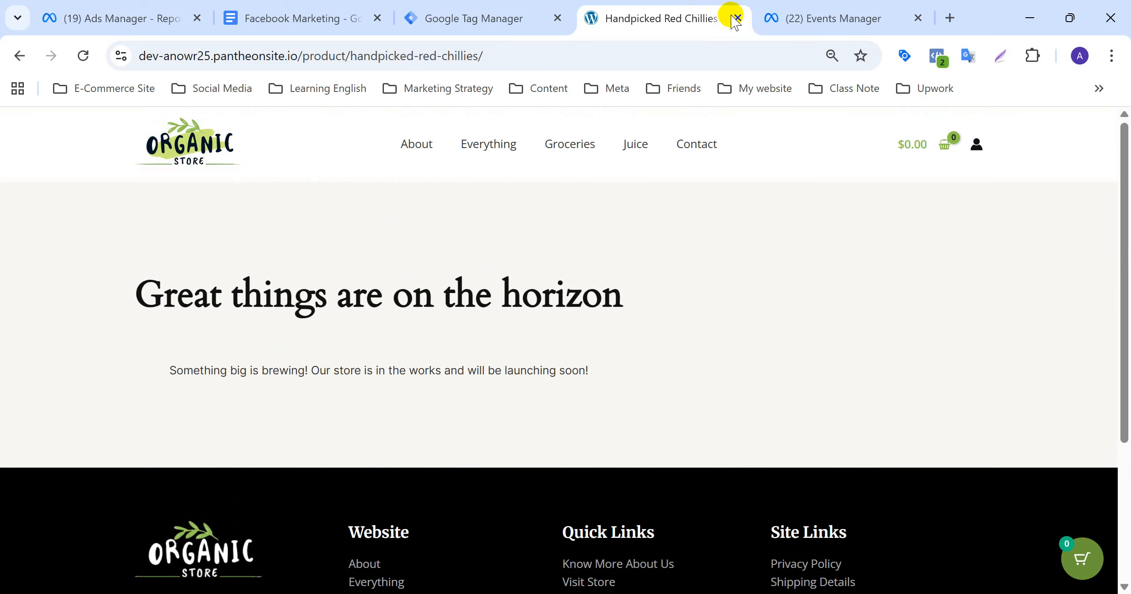
click(737, 19)
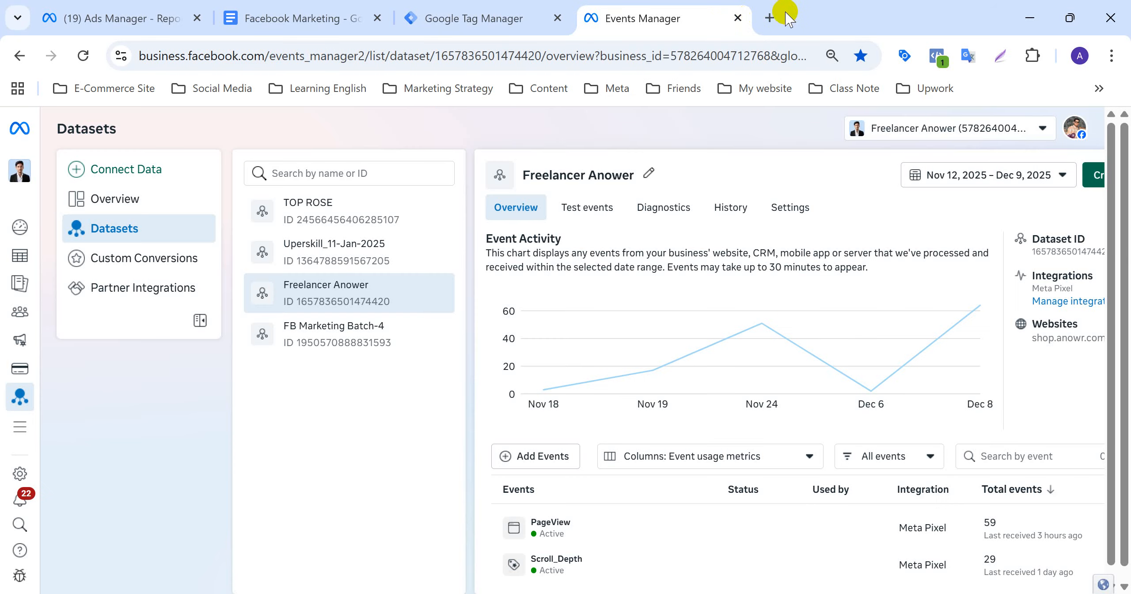
Step: Open the store website shop.anowr.com in a new browser tab
click(770, 18)
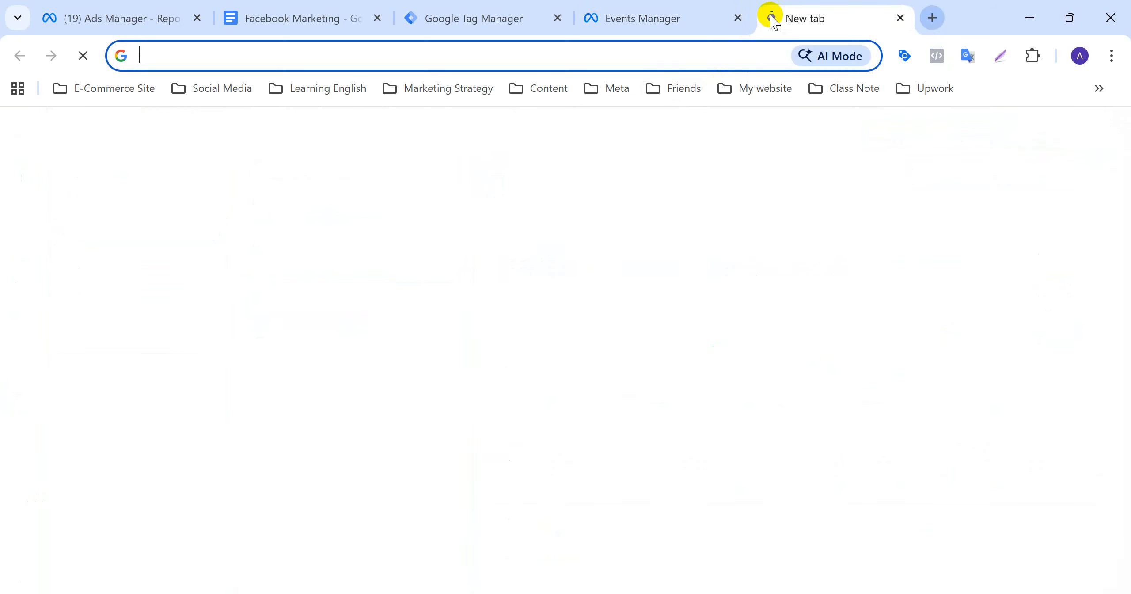
click(771, 91)
mouse_move(663, 86)
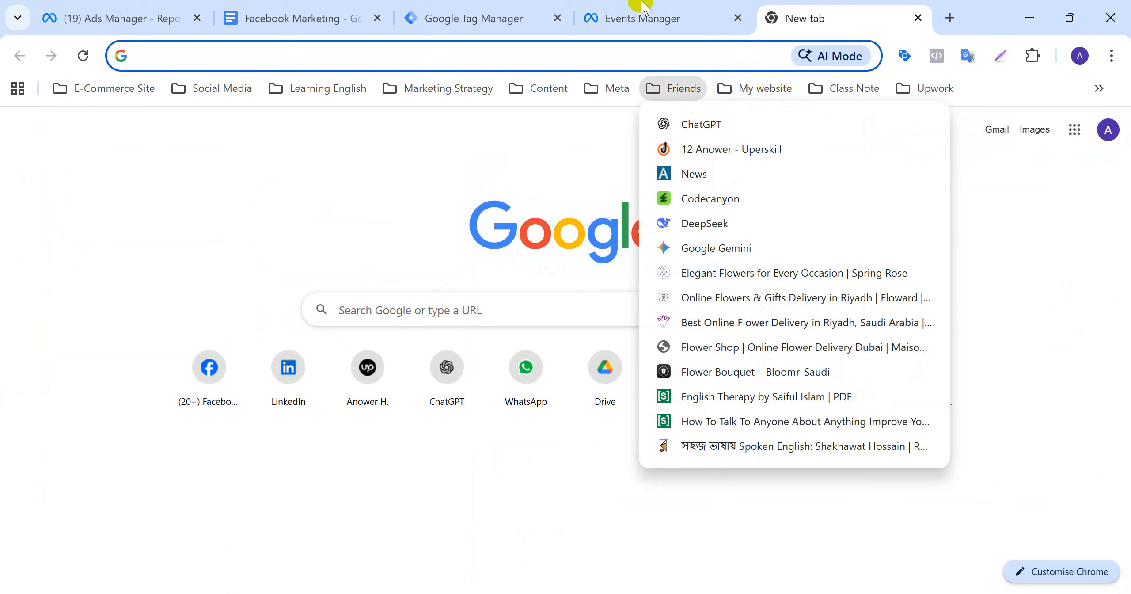
click(165, 50)
text(shop.anowr.com)
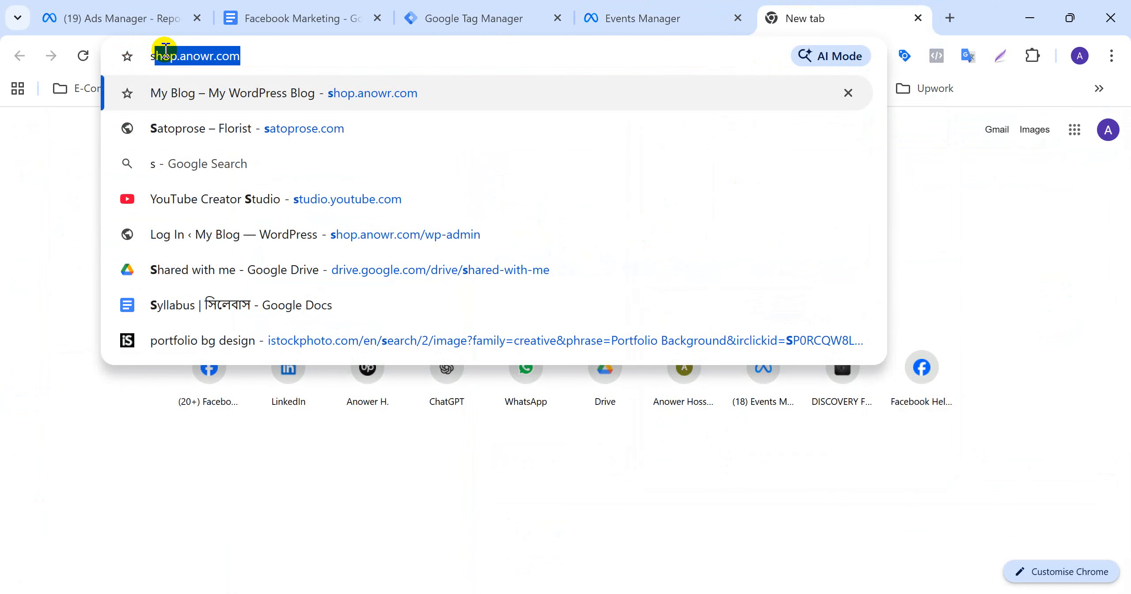
key(Return)
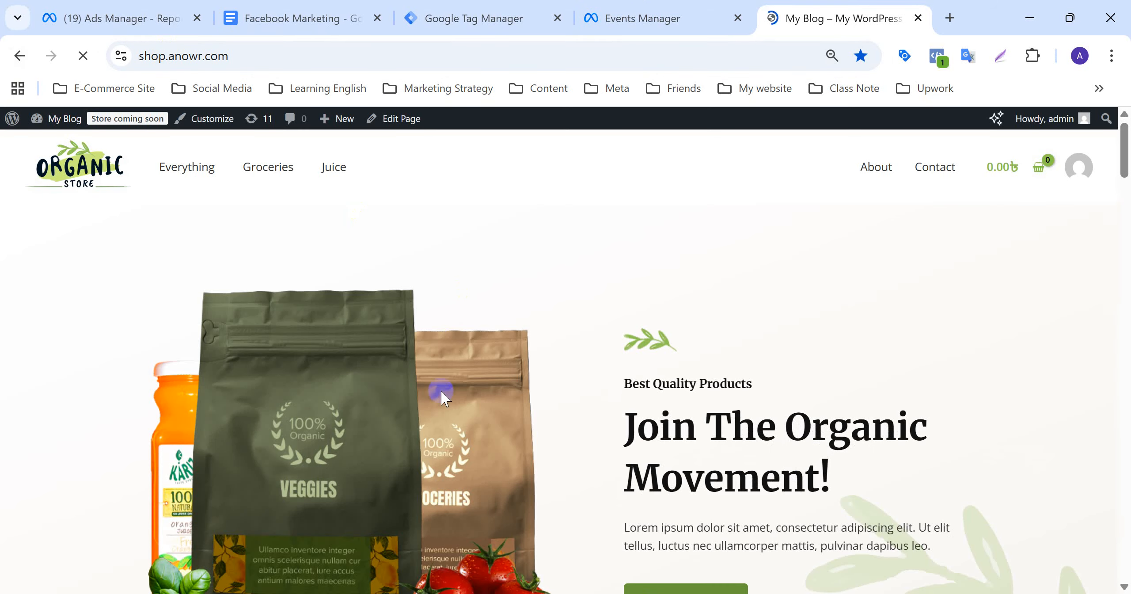
Step: Open the Hand Sanitizer product from the best-selling products and add one to the cart
scroll(441, 389, down, 10)
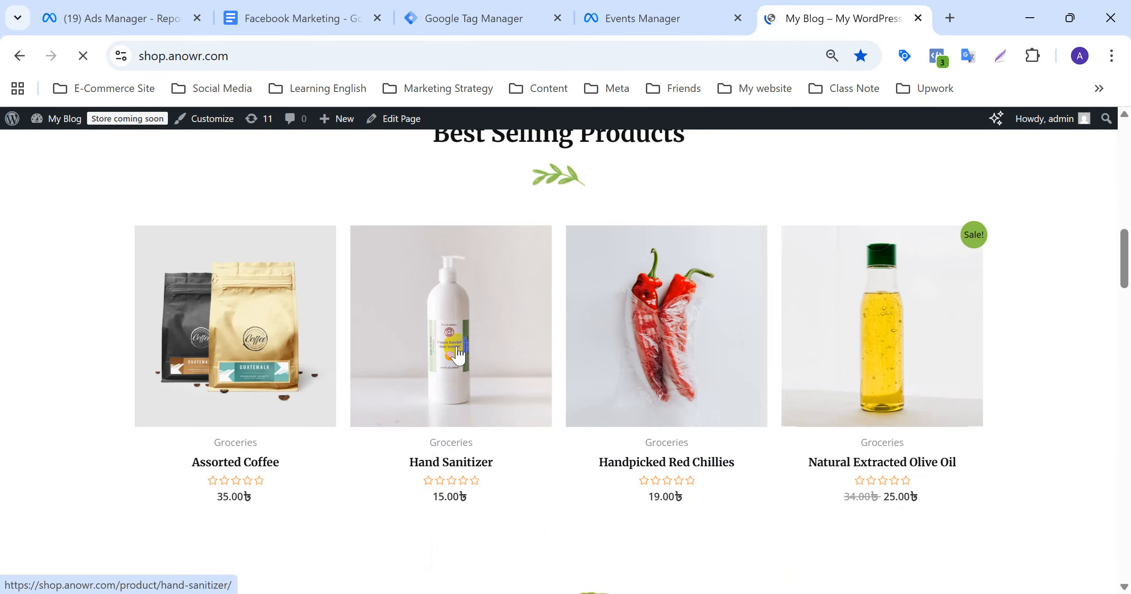
click(456, 347)
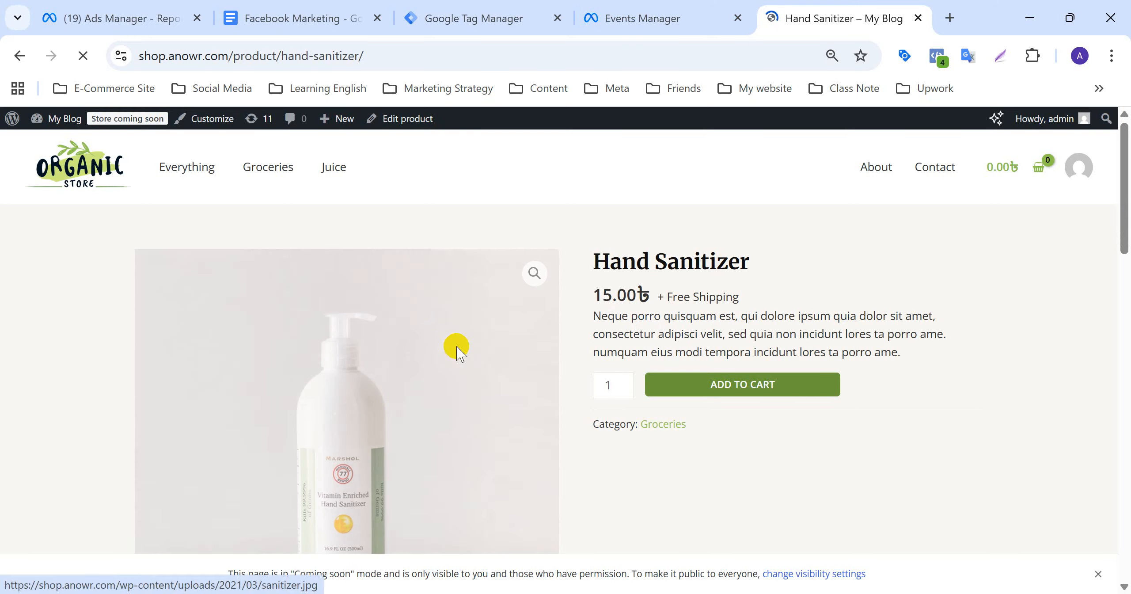
click(726, 388)
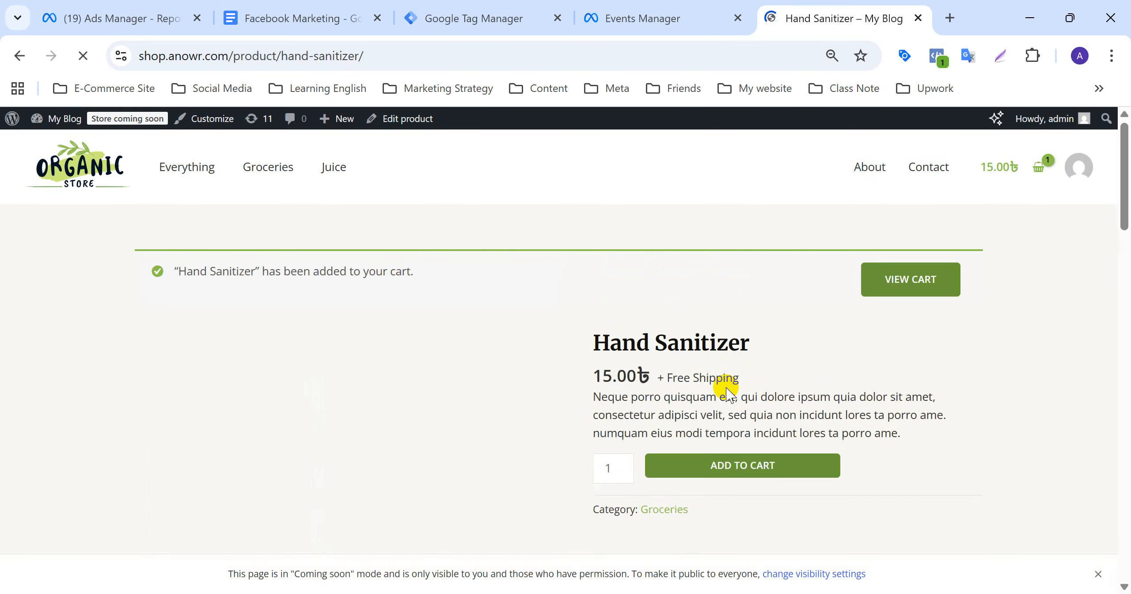
Step: View the cart, proceed to checkout and place the Hand Sanitizer order with the filled-in billing details and cash on delivery
click(913, 281)
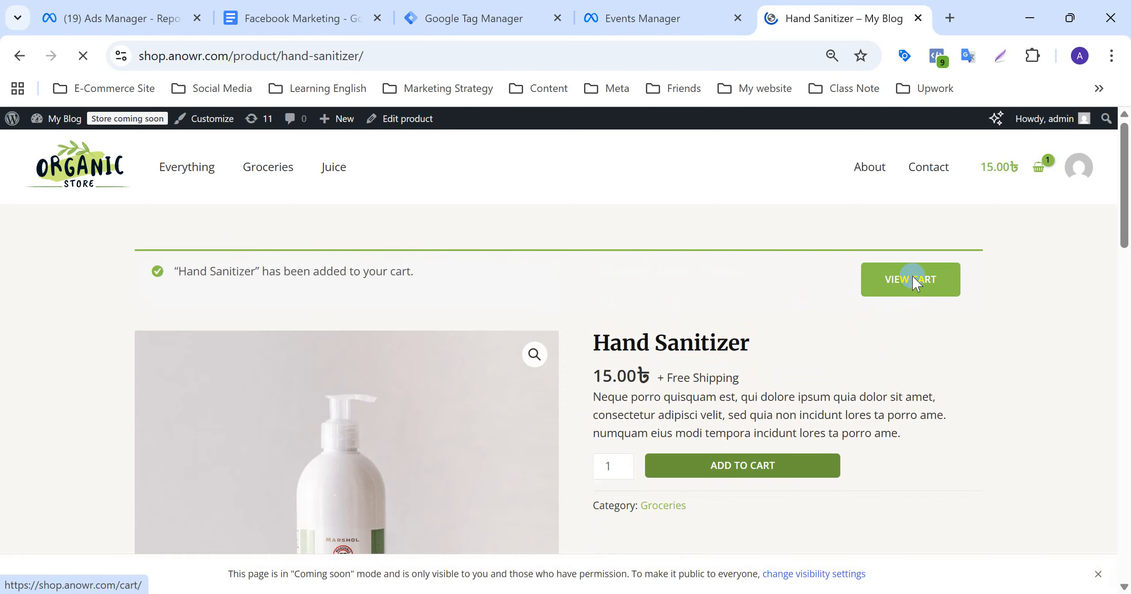
scroll(580, 297, down, 7)
click(601, 267)
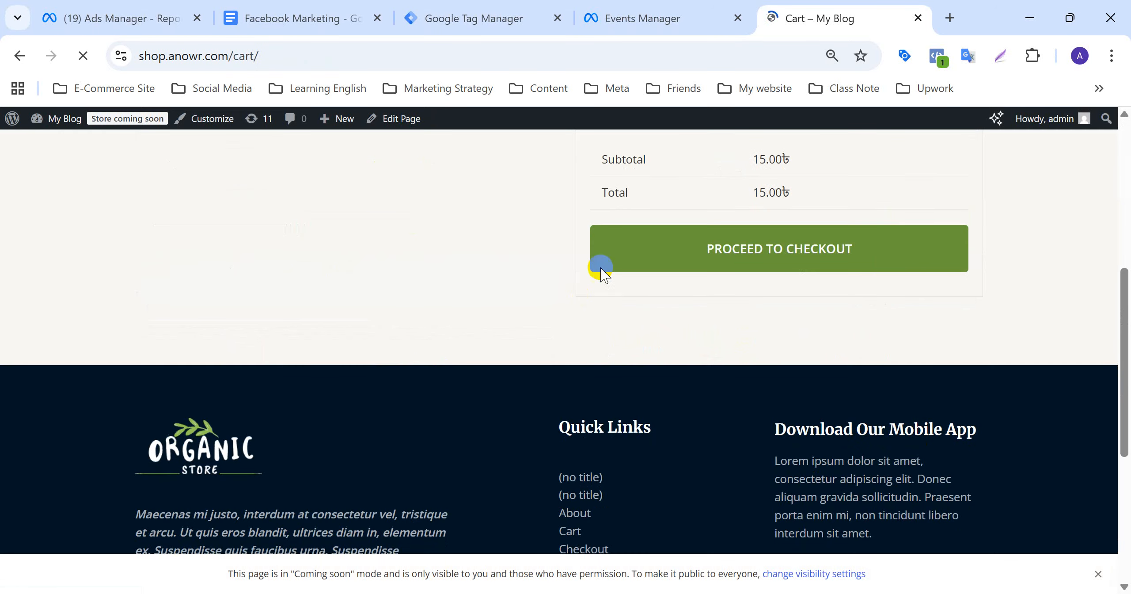
click(756, 238)
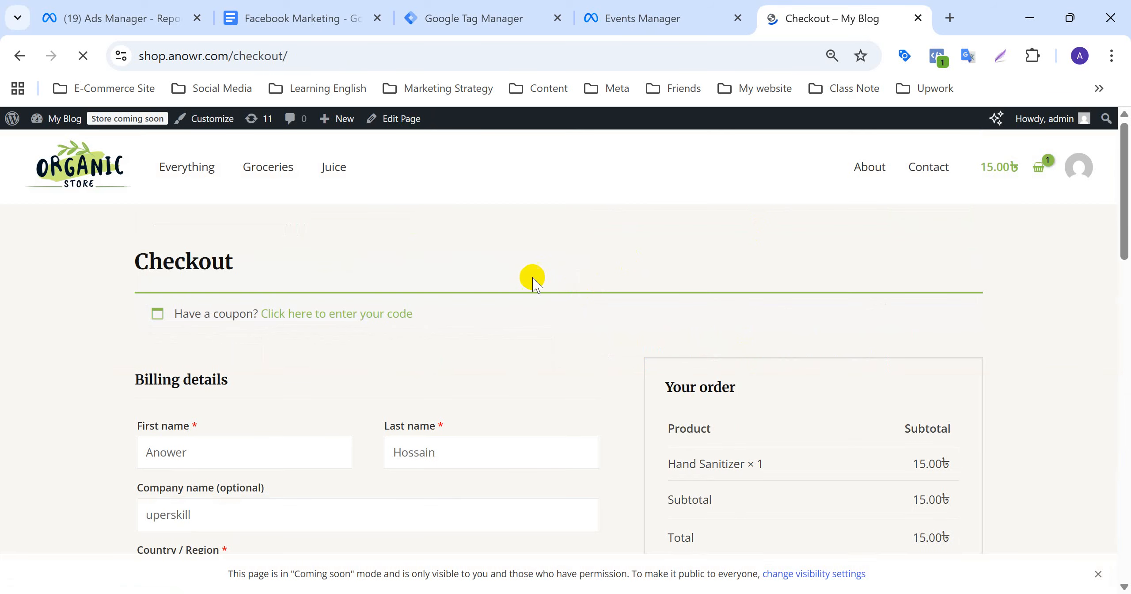
scroll(498, 282, down, 5)
scroll(498, 282, down, 4)
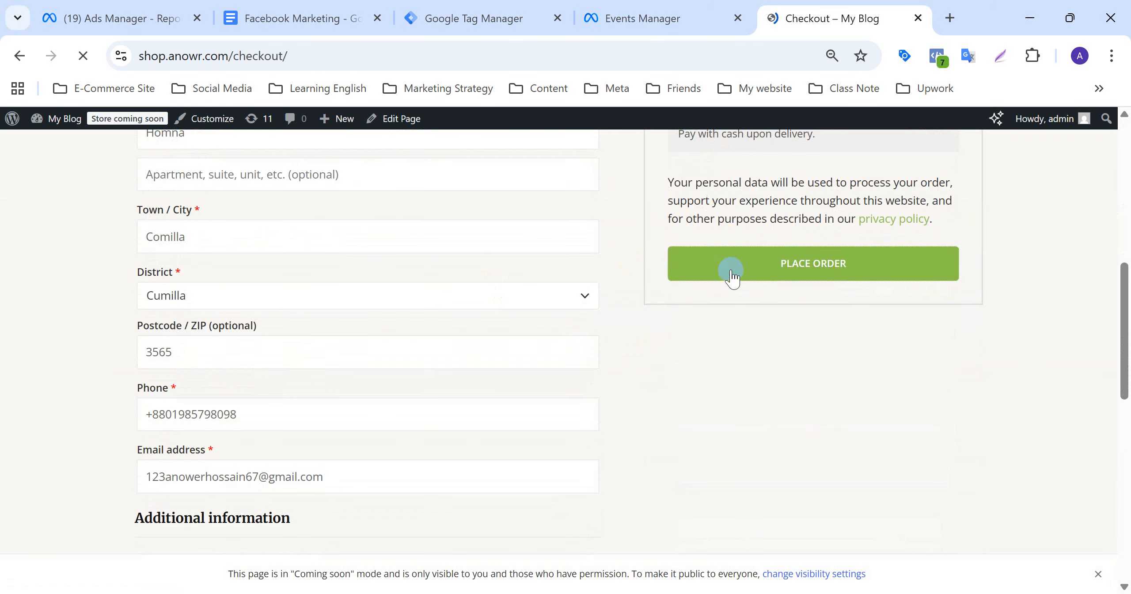
click(731, 269)
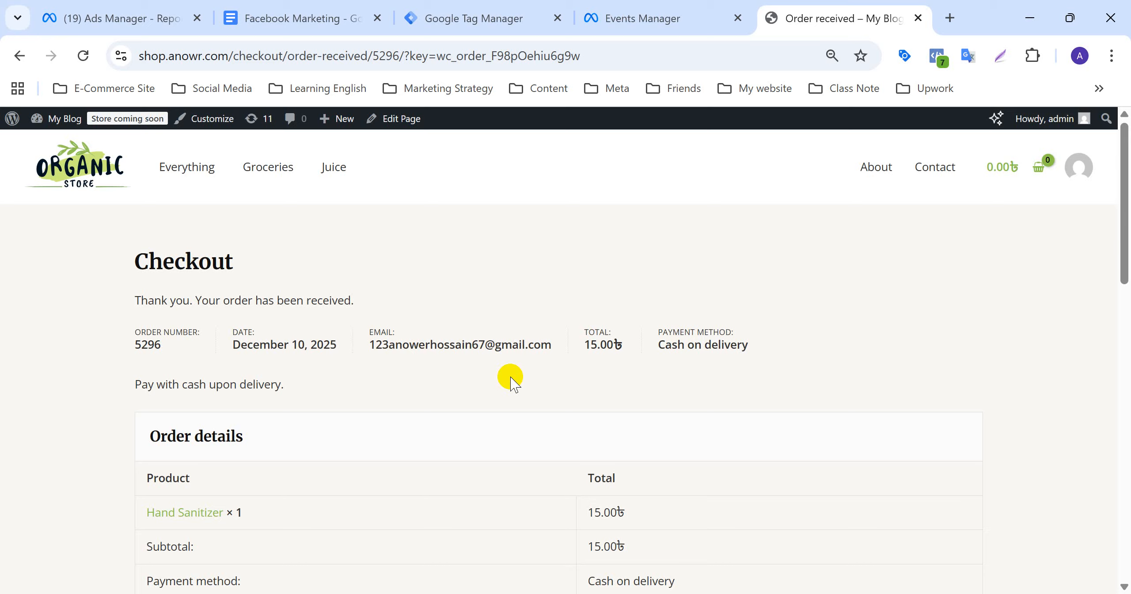
Step: Review the Class# 15-16 notes in the course document, from account and container setup to the Tag, Trigger and Variable explanations
click(485, 5)
click(270, 6)
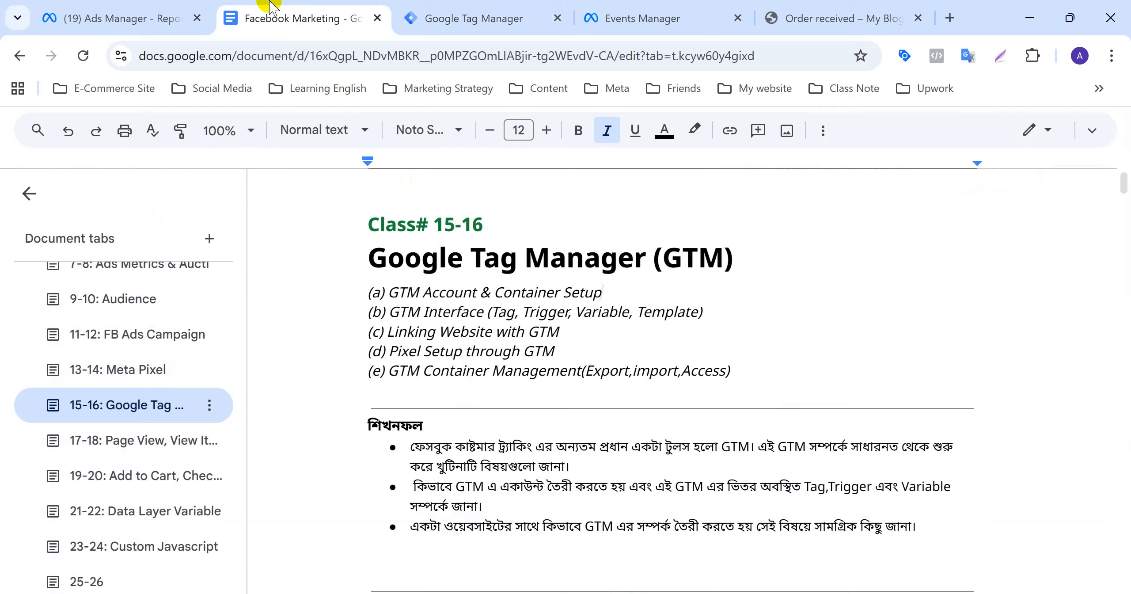
scroll(505, 422, down, 10)
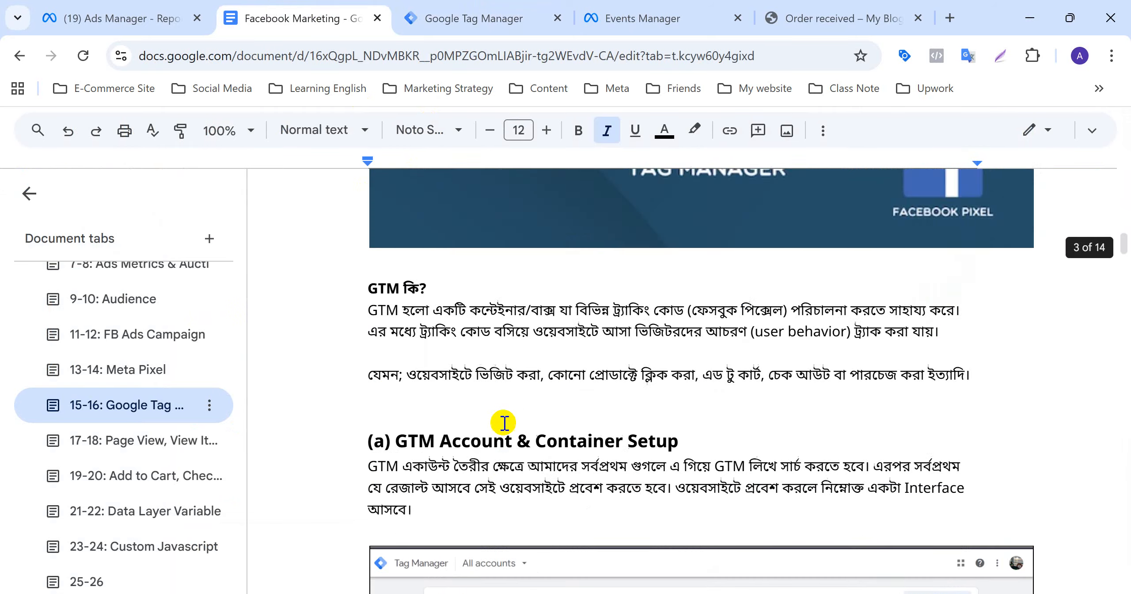
scroll(504, 423, down, 15)
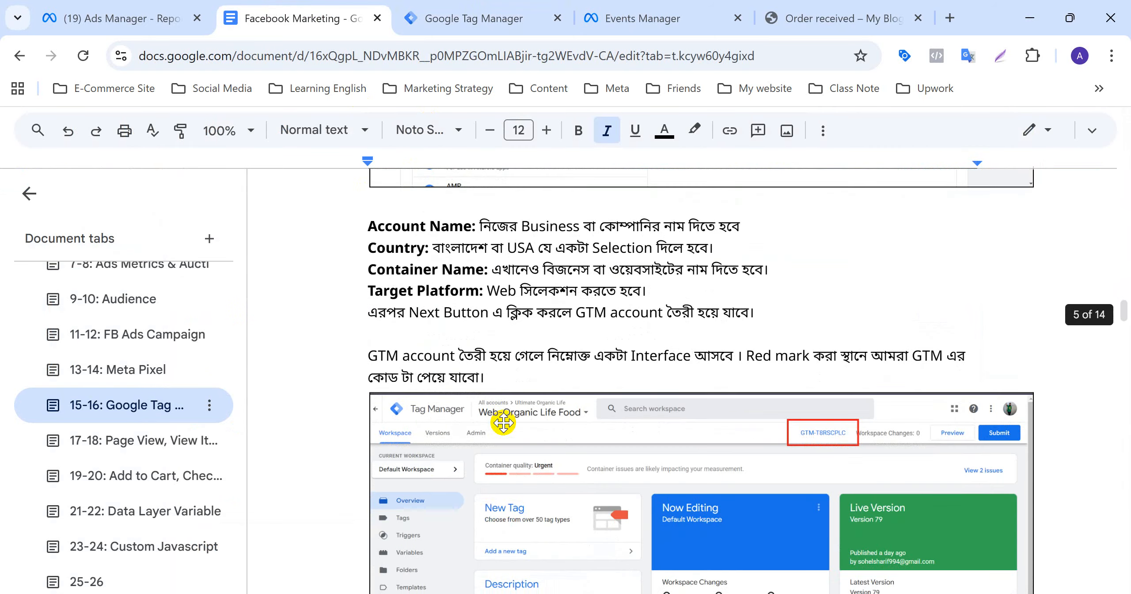
scroll(504, 423, down, 10)
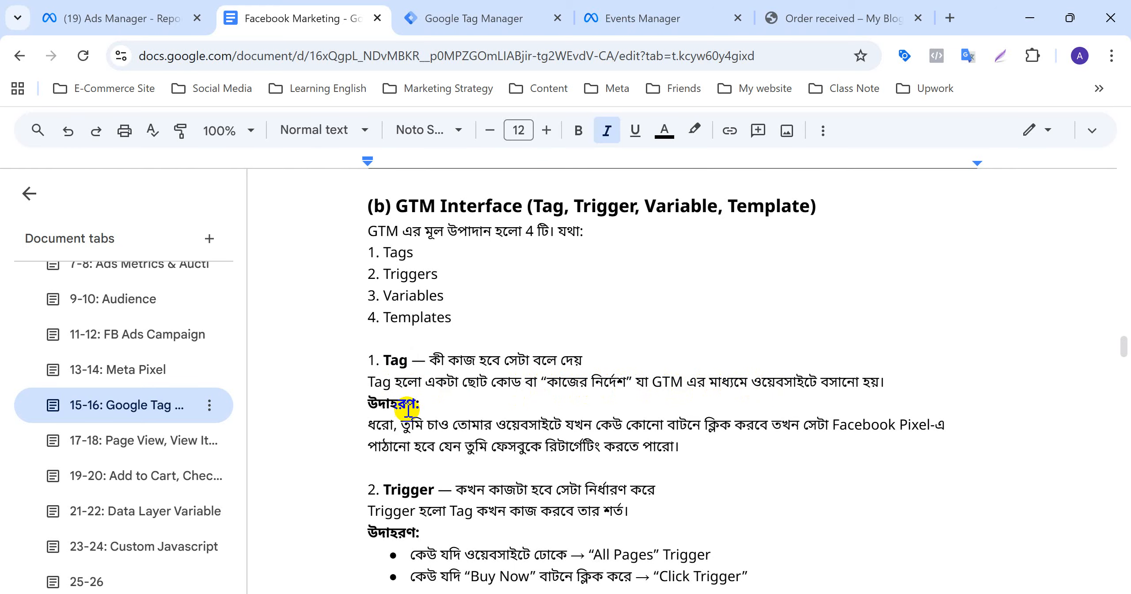
scroll(420, 421, down, 1)
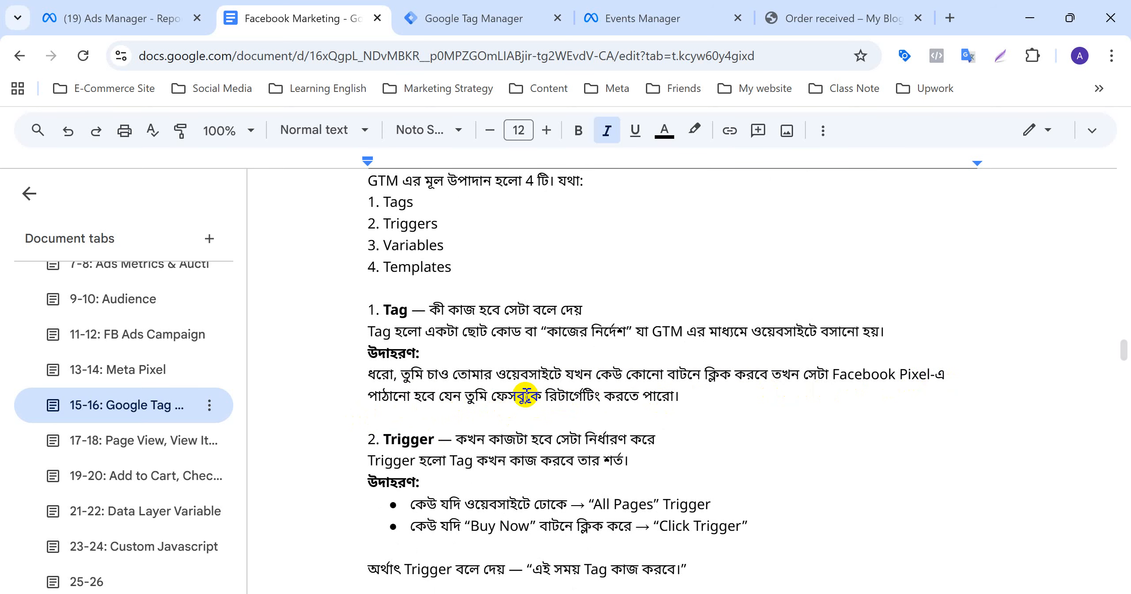
scroll(526, 394, up, 12)
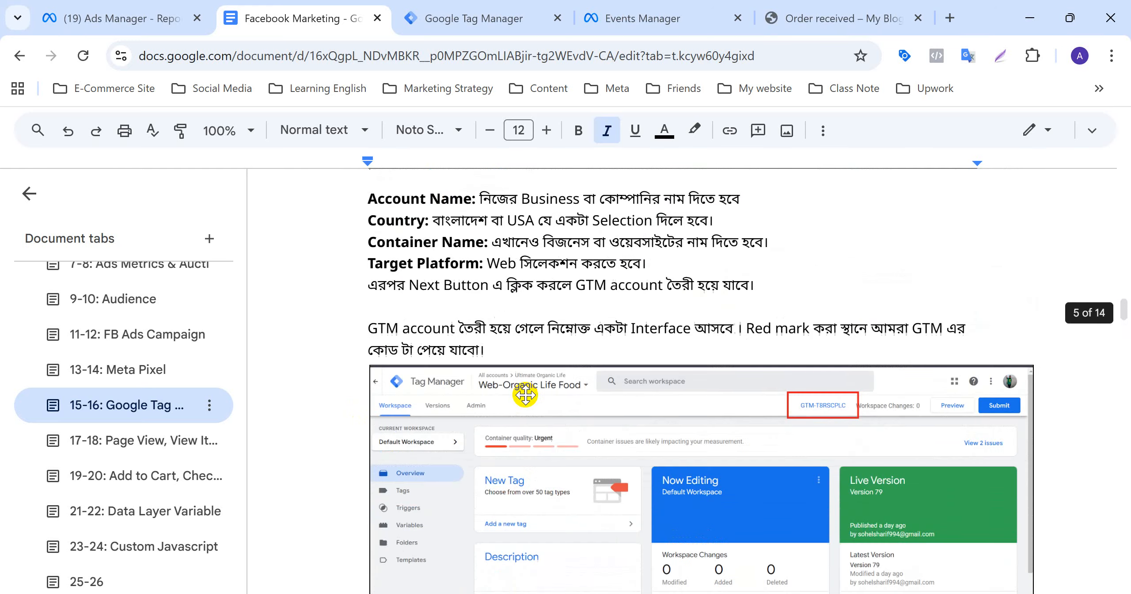
scroll(526, 394, down, 8)
scroll(526, 395, down, 10)
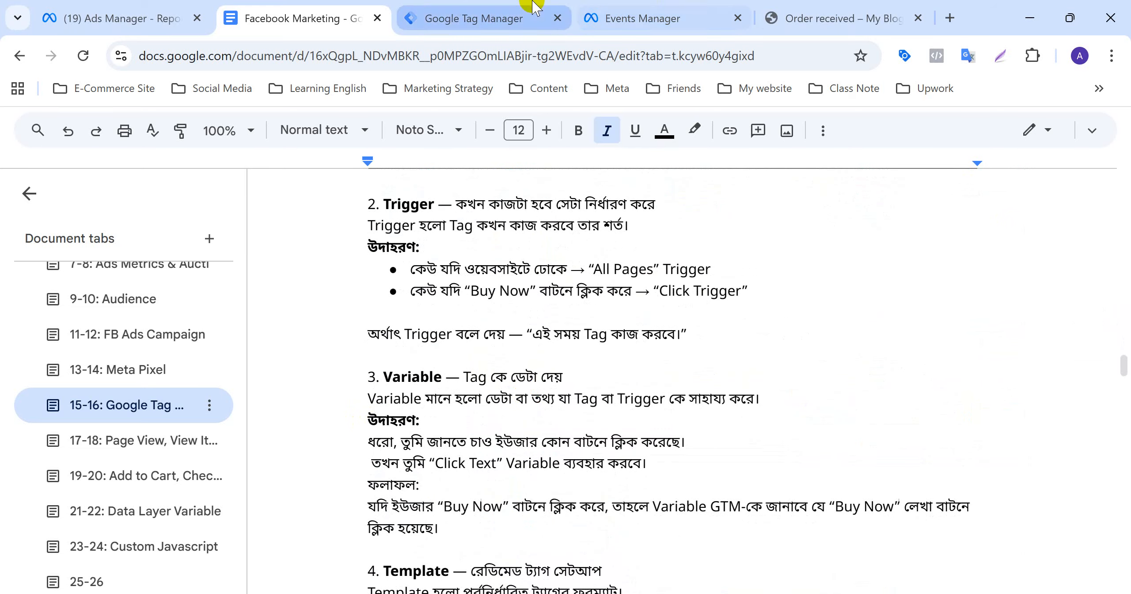
Step: Go back from the order confirmation to the shop.anowr.com home page and open the Hand Sanitizer product
click(437, 13)
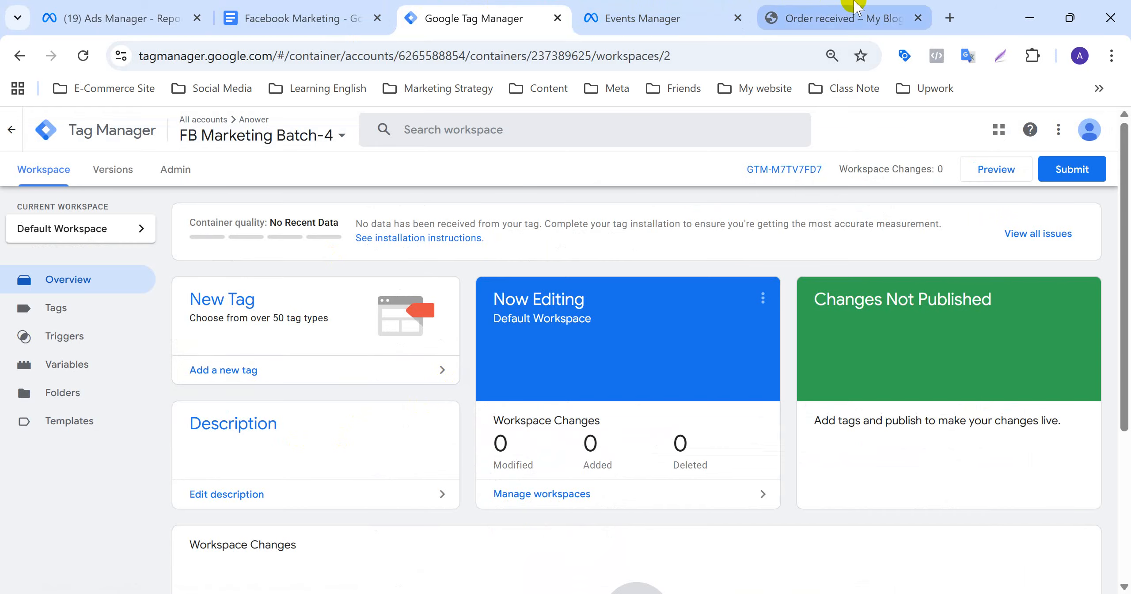
click(793, 15)
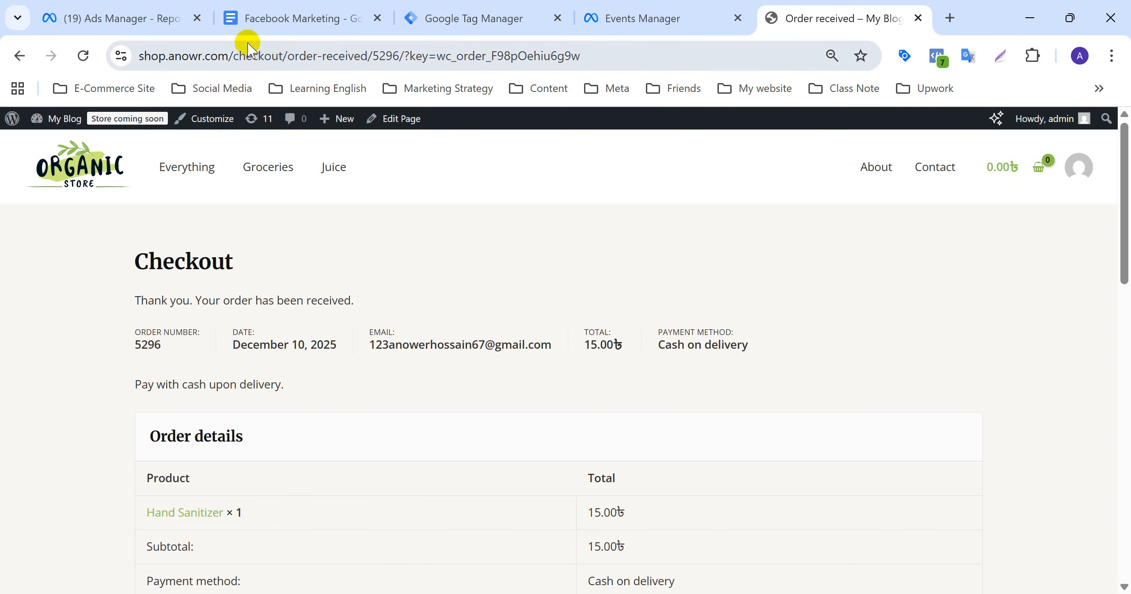
drag(228, 55, 735, 70)
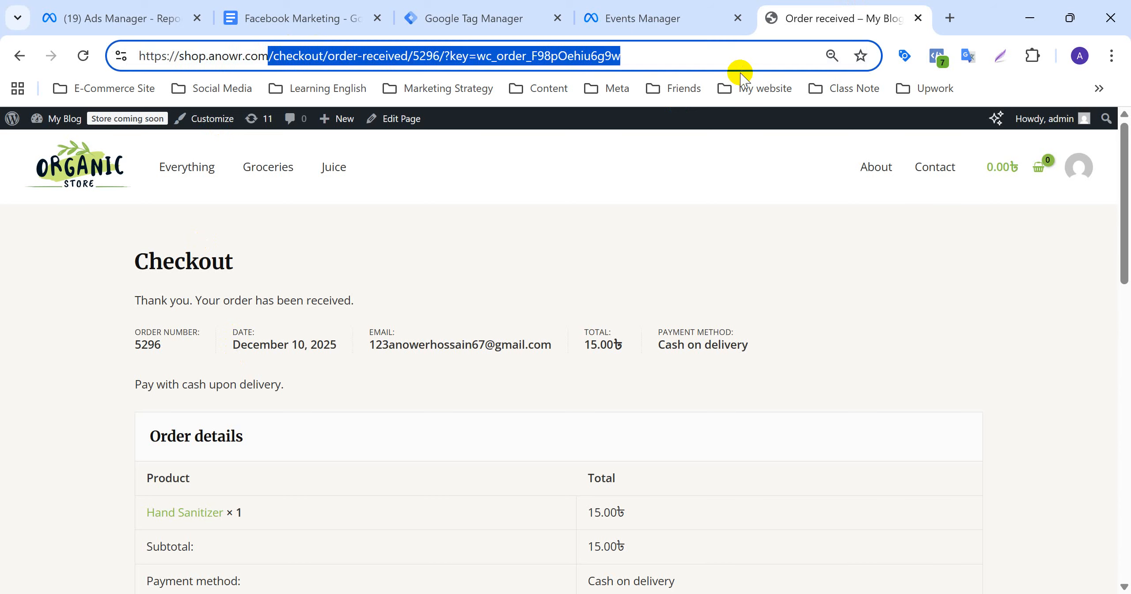
key(BackSpace)
key(Return)
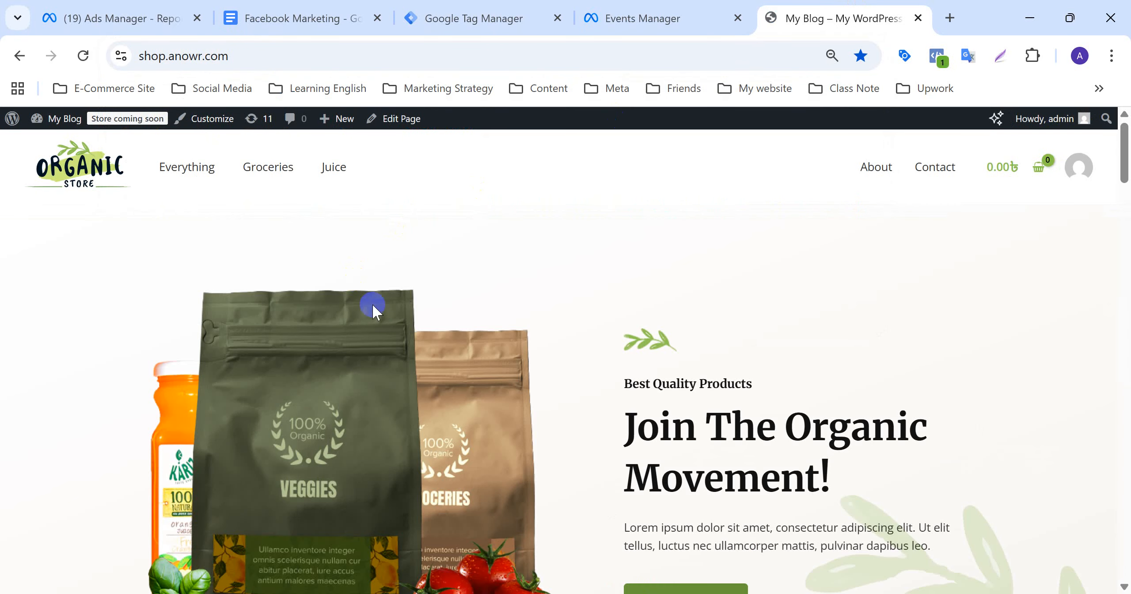
scroll(598, 255, down, 10)
click(468, 354)
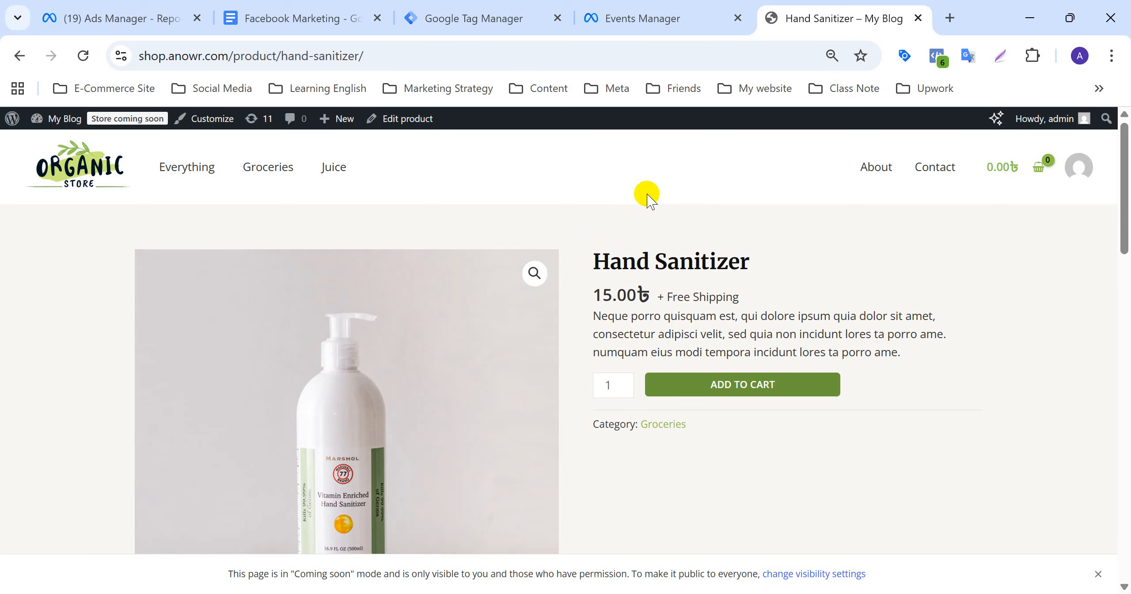
Step: Consult the Tag Manager workspace overview, return to the store and add one Hand Sanitizer to the cart
click(471, 6)
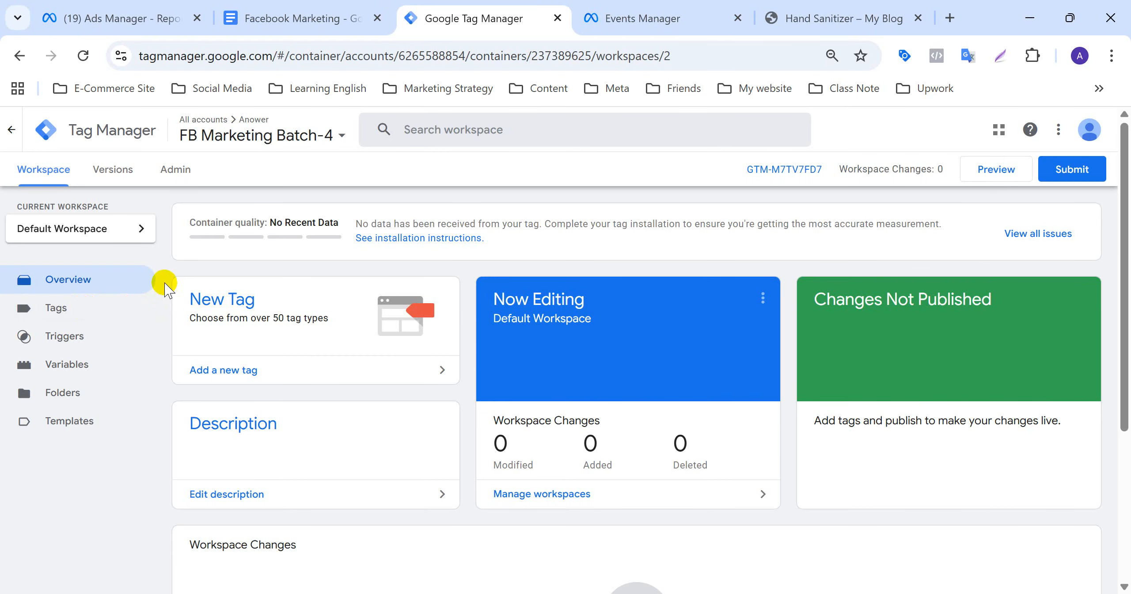
click(818, 11)
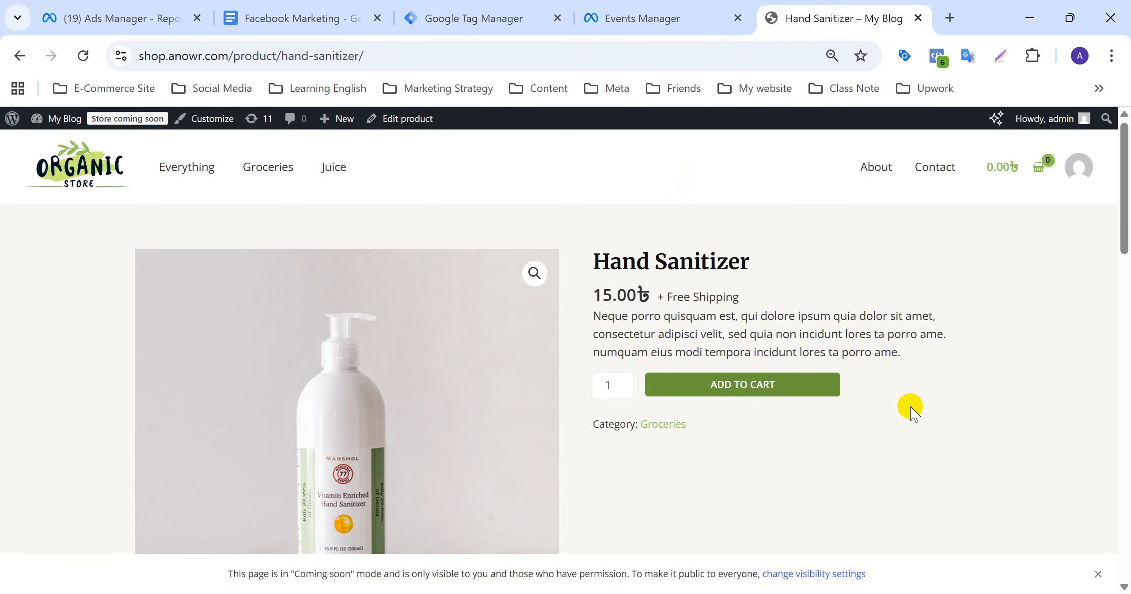
click(764, 389)
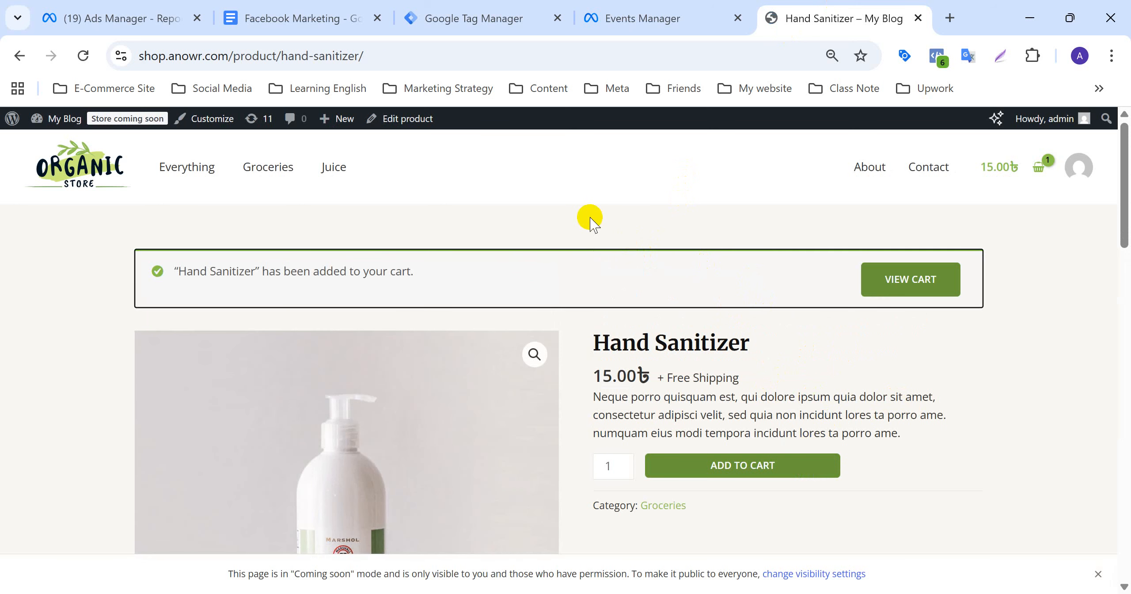
Step: Look at the Folders and Templates sections of the FB Marketing Batch-4 container and return to its overview
click(462, 17)
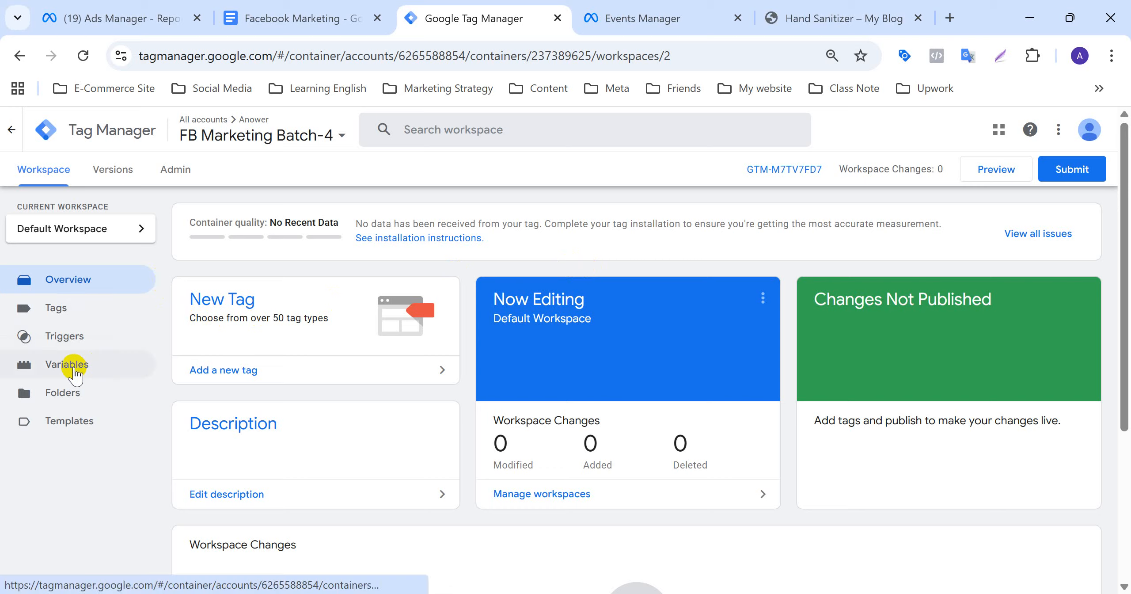
click(81, 393)
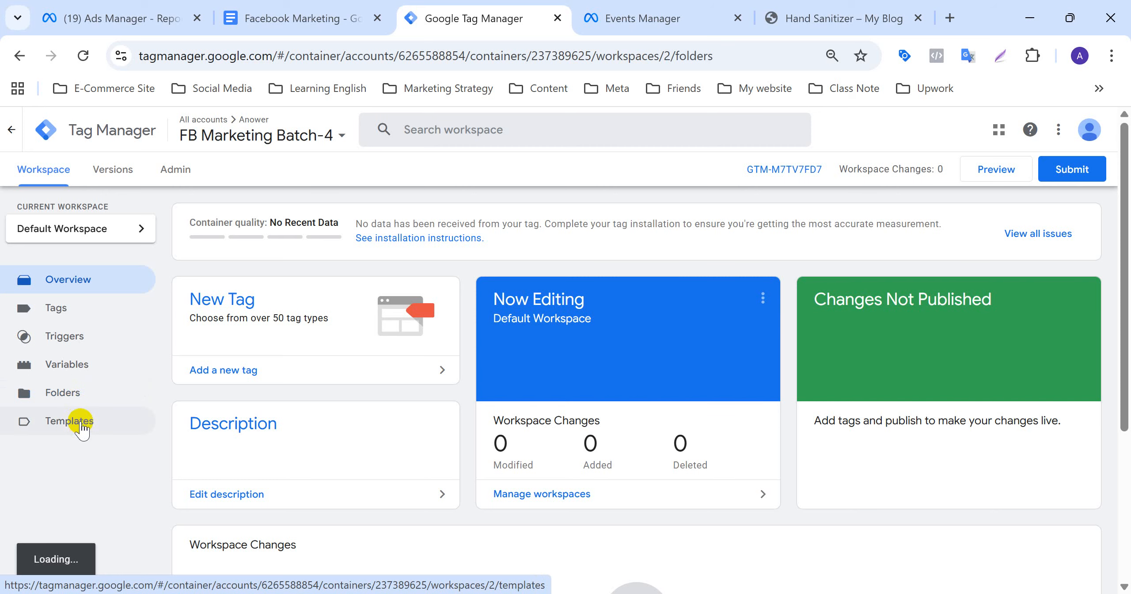
click(80, 421)
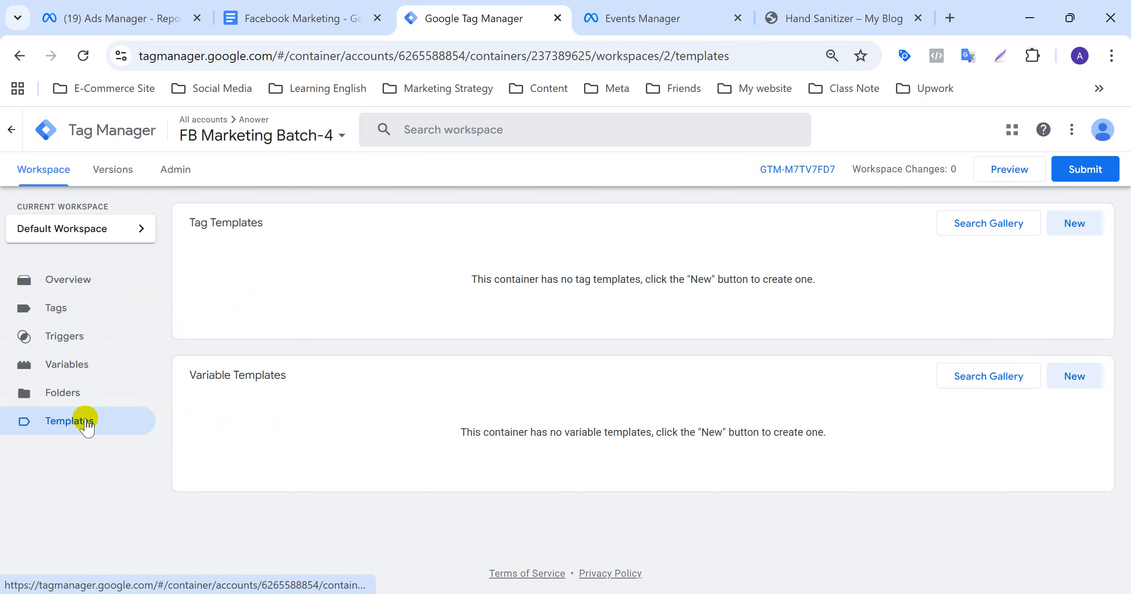
click(92, 279)
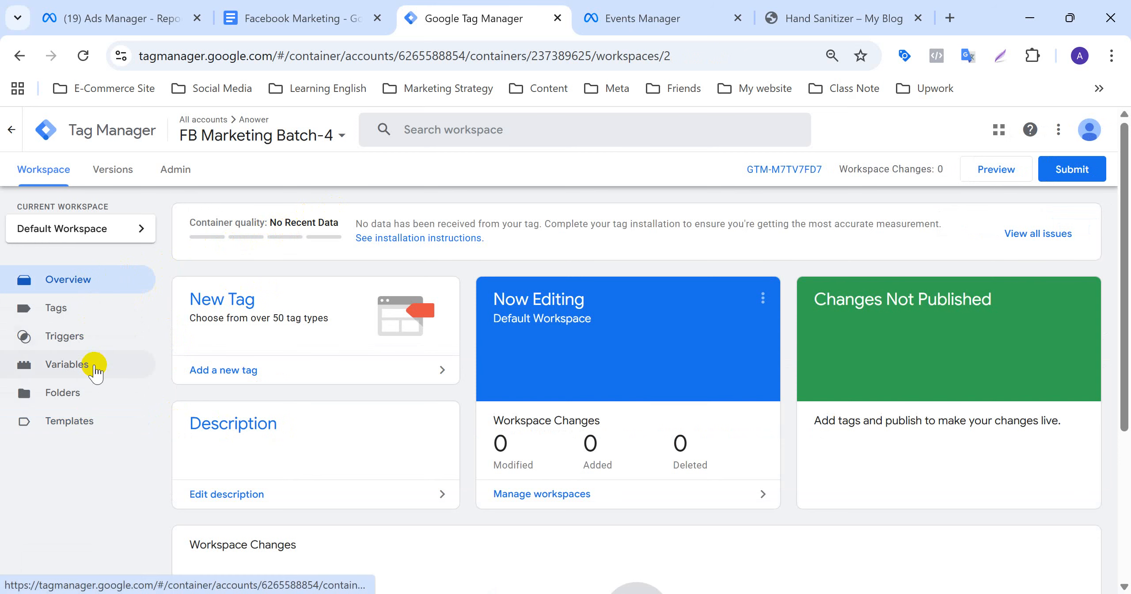
Step: Consult the class outline on linking a website with GTM and place the store page directly beside the Tag Manager page
click(301, 19)
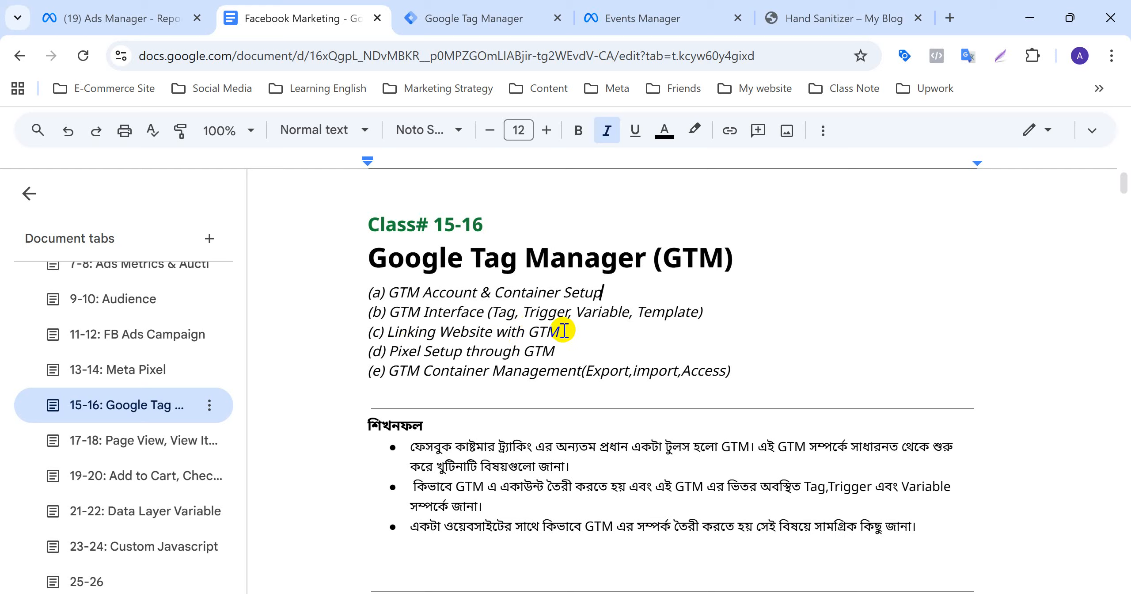
click(472, 7)
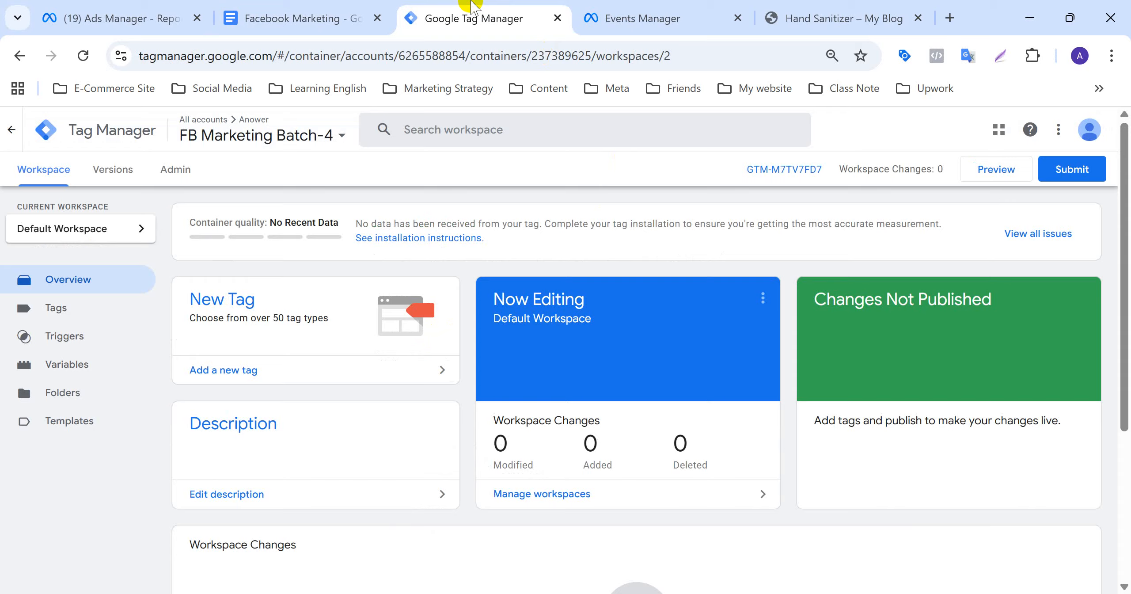
click(827, 7)
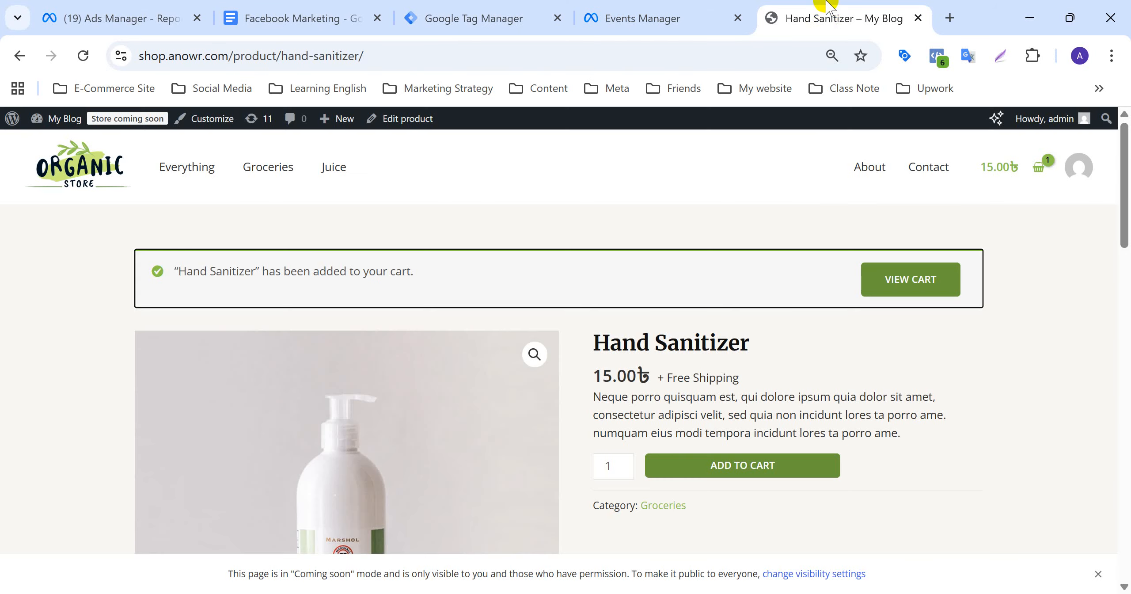
drag(834, 15, 645, 20)
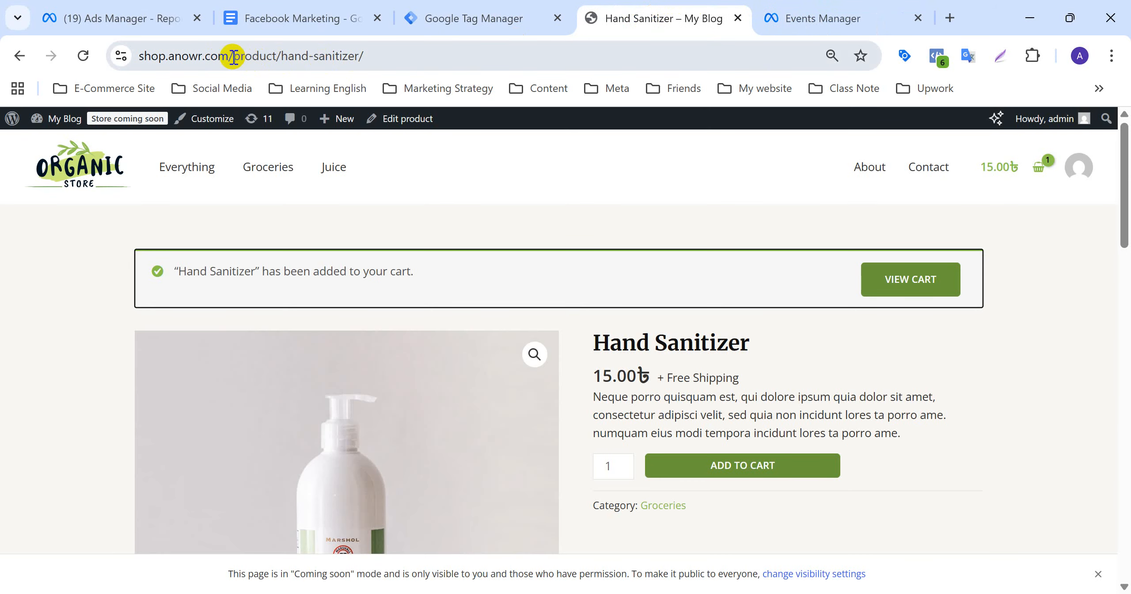
Step: Open the store's WordPress admin dashboard at shop.anowr.com/wp-admin
drag(228, 55, 391, 56)
key(BackSpace)
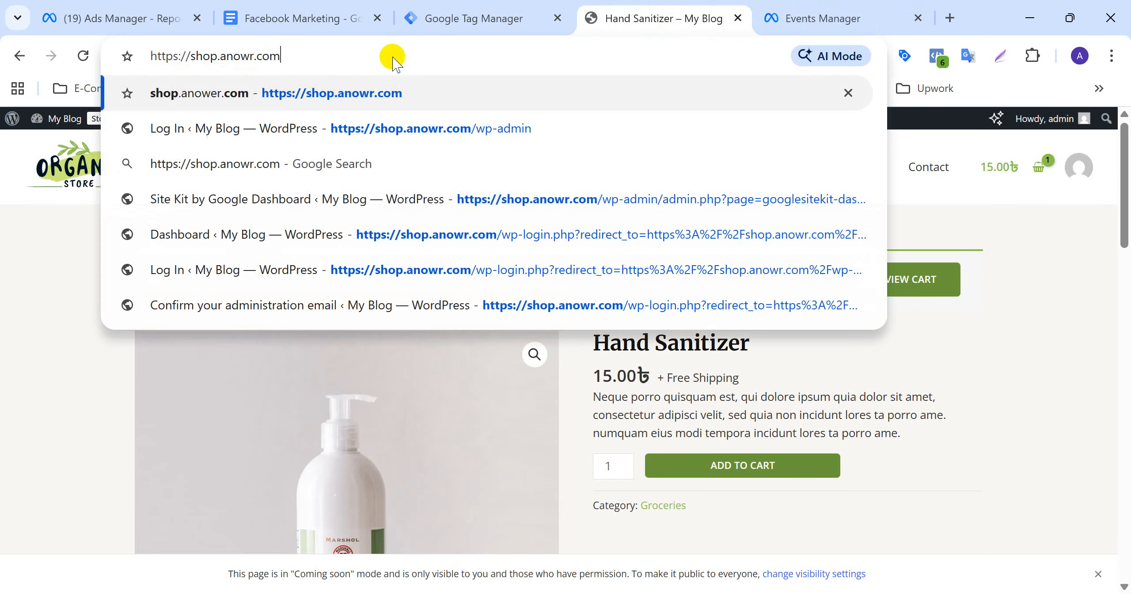
text(/)
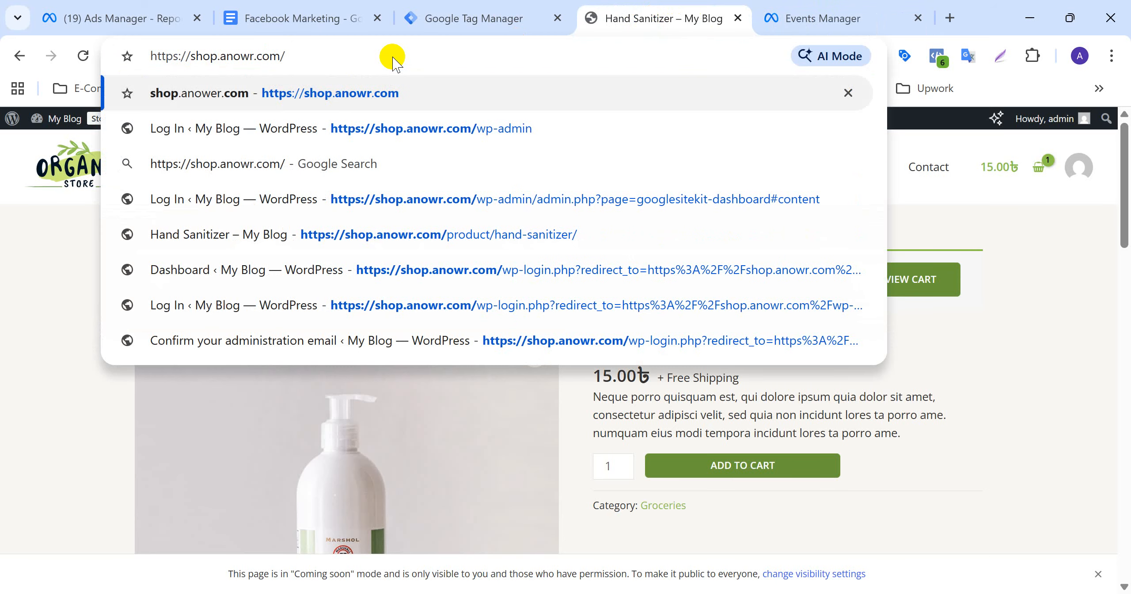
click(410, 125)
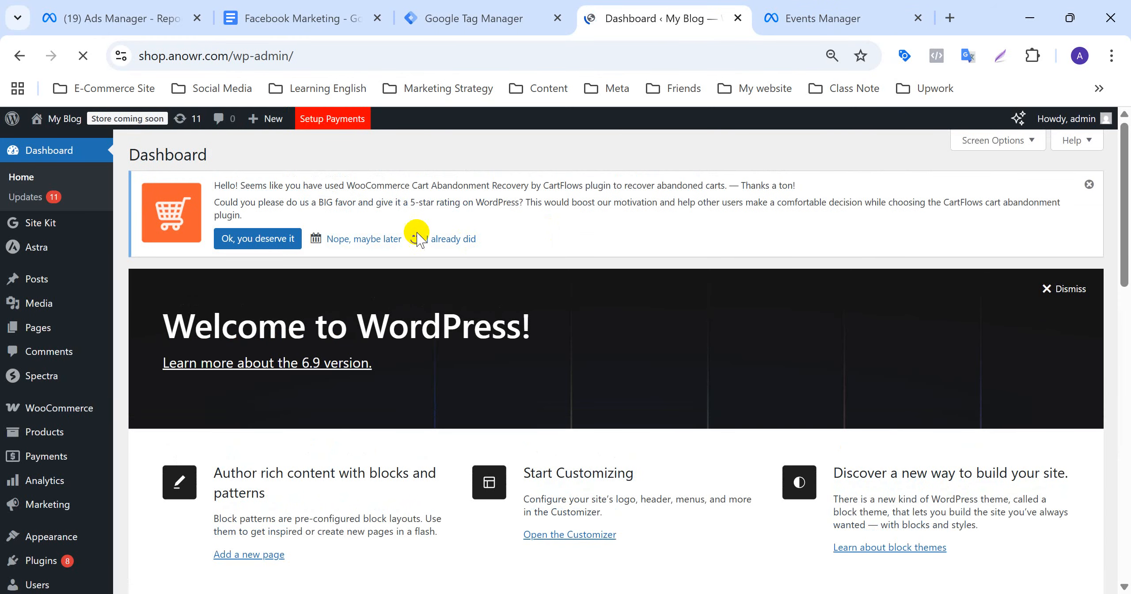
Step: Open the site's installed plugins list and look through it for the GTM4WP plugin
click(53, 234)
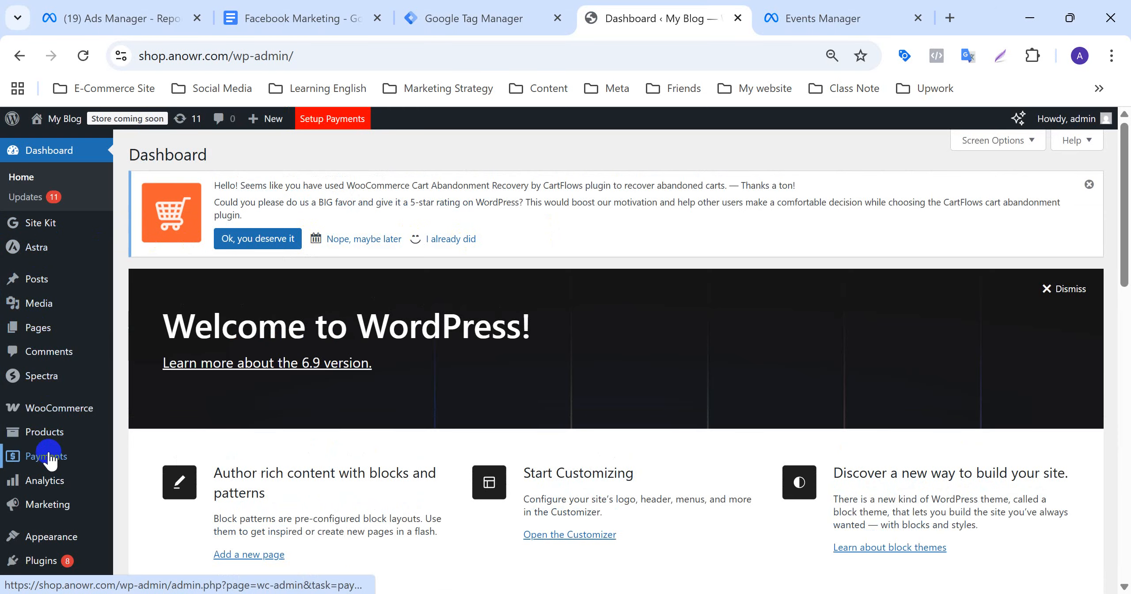
scroll(53, 457, down, 4)
mouse_move(49, 459)
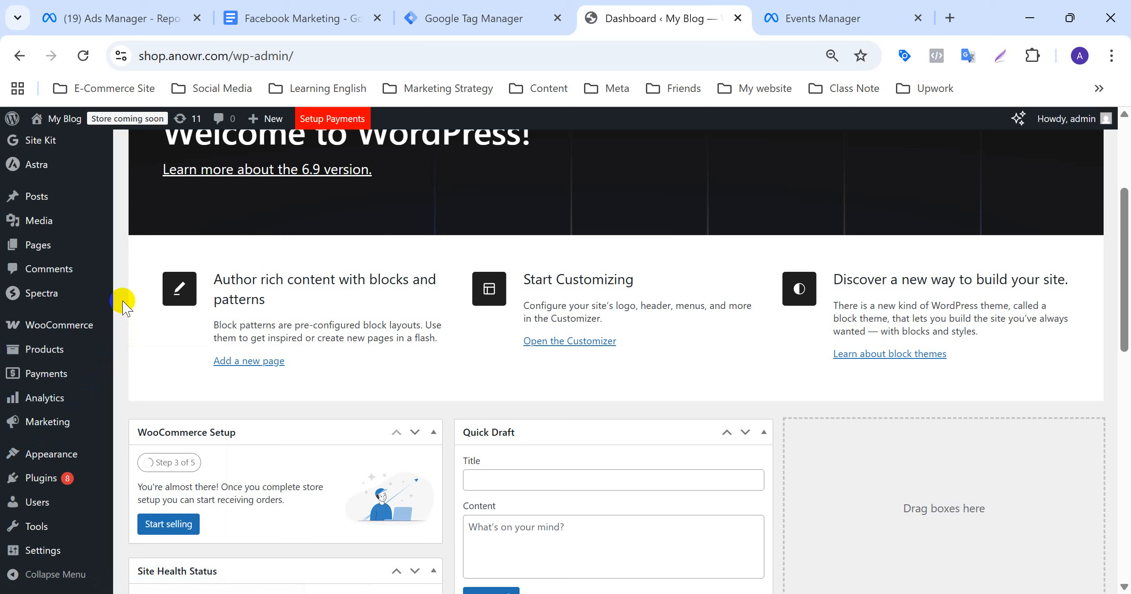
click(41, 480)
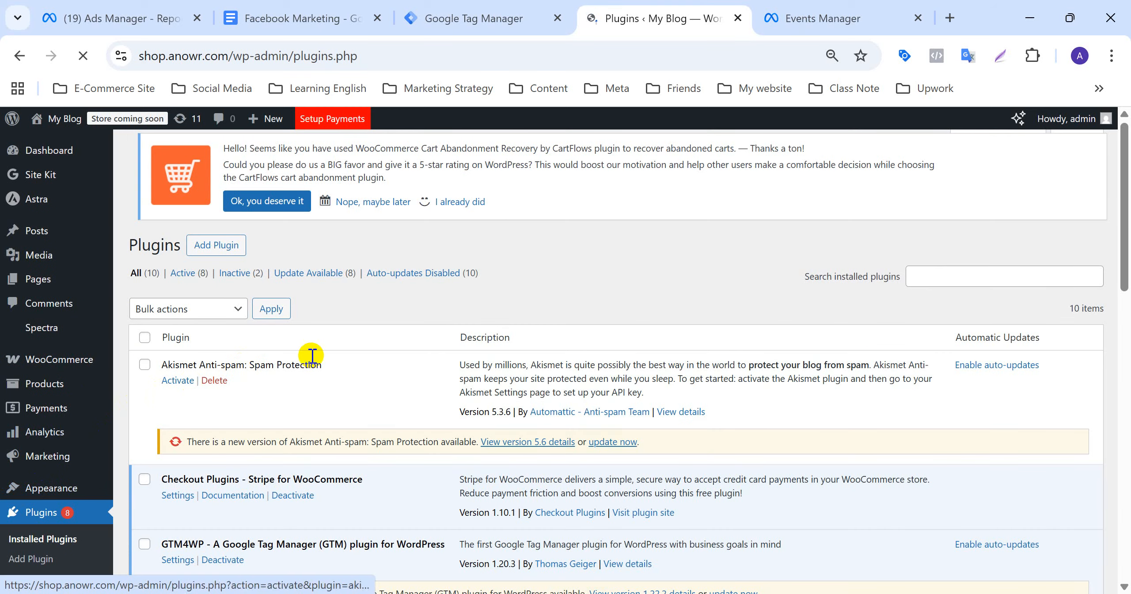
scroll(35, 467, down, 3)
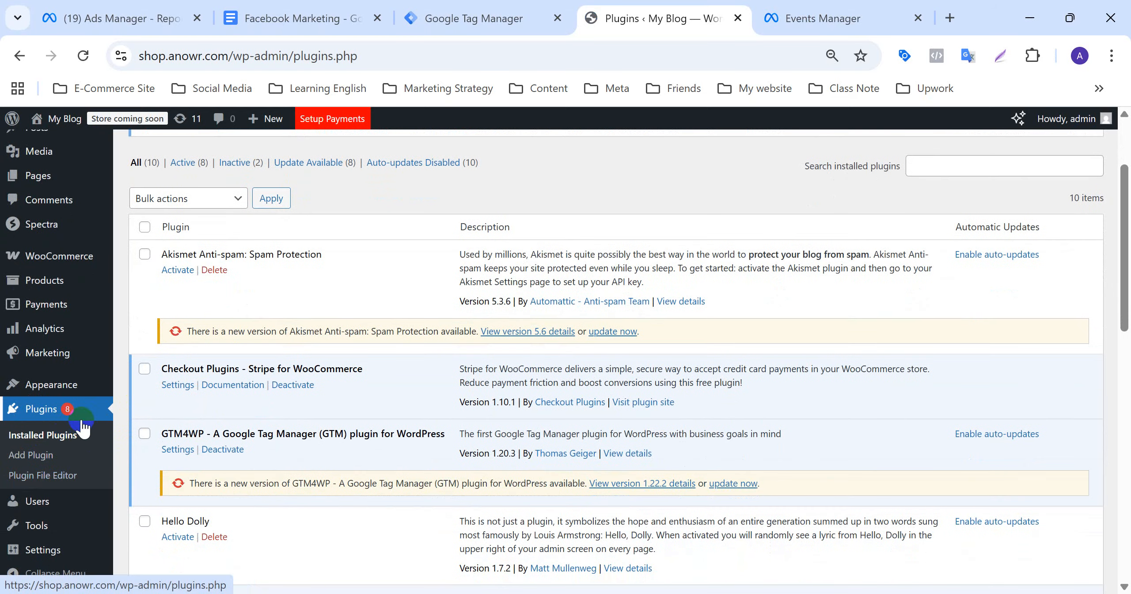
Step: Search the WordPress plugin directory for gtm4wp and look at the GTM4WP entry
click(42, 457)
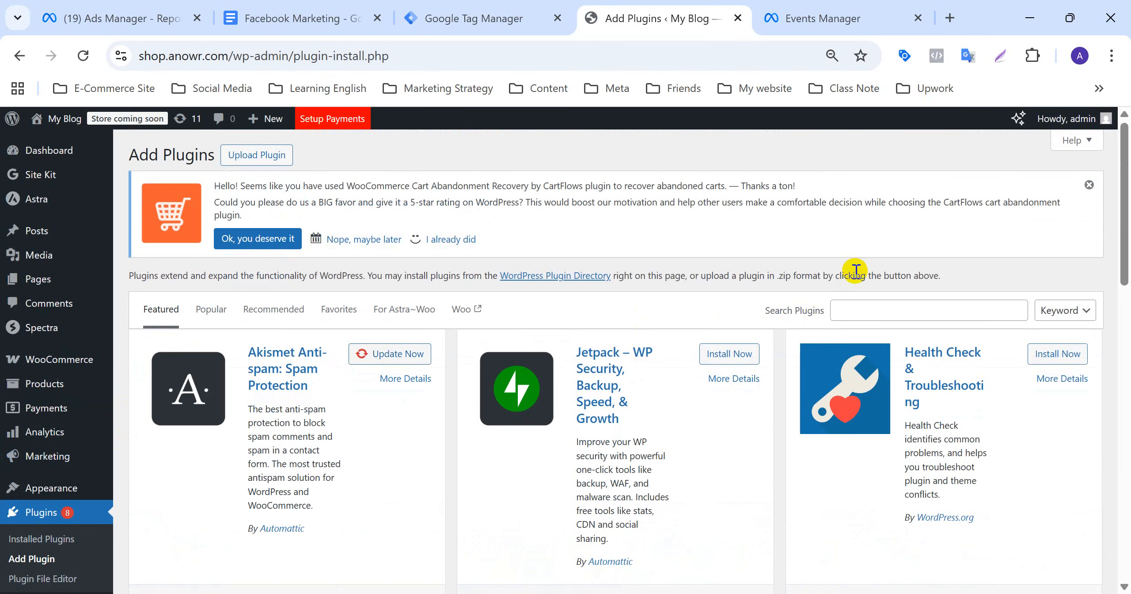
click(853, 308)
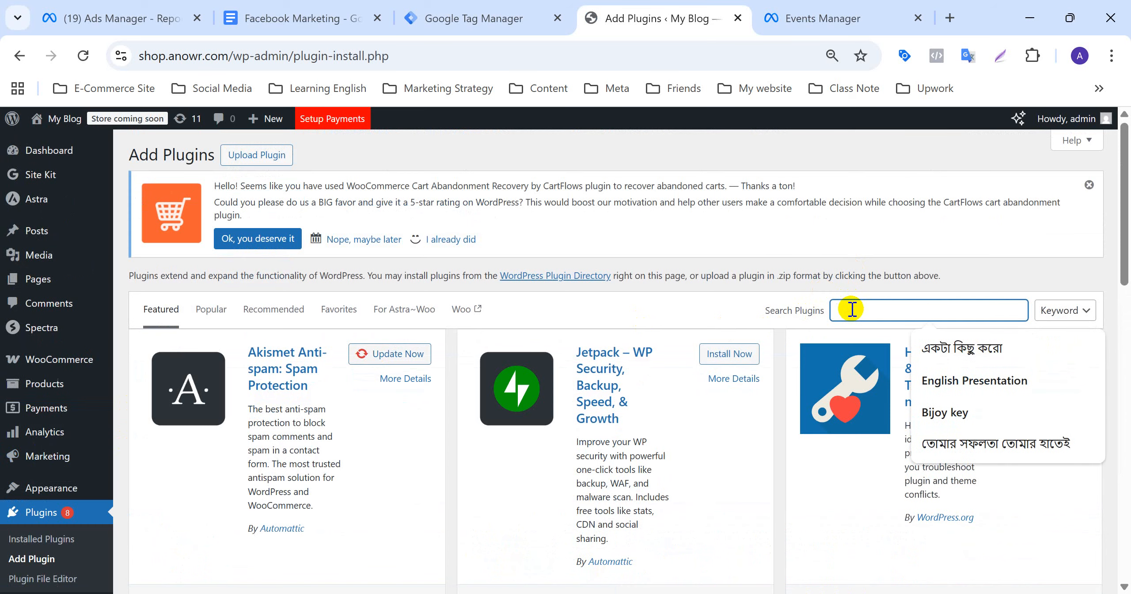
text(gyt)
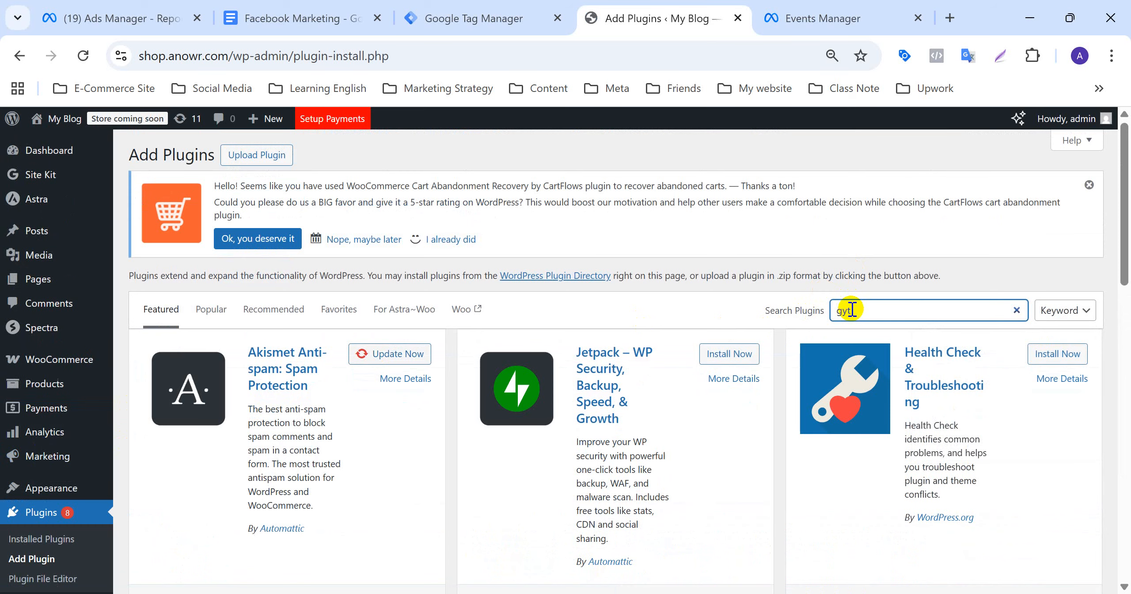
key(BackSpace)
key(BackSpace)
text(tm4wp)
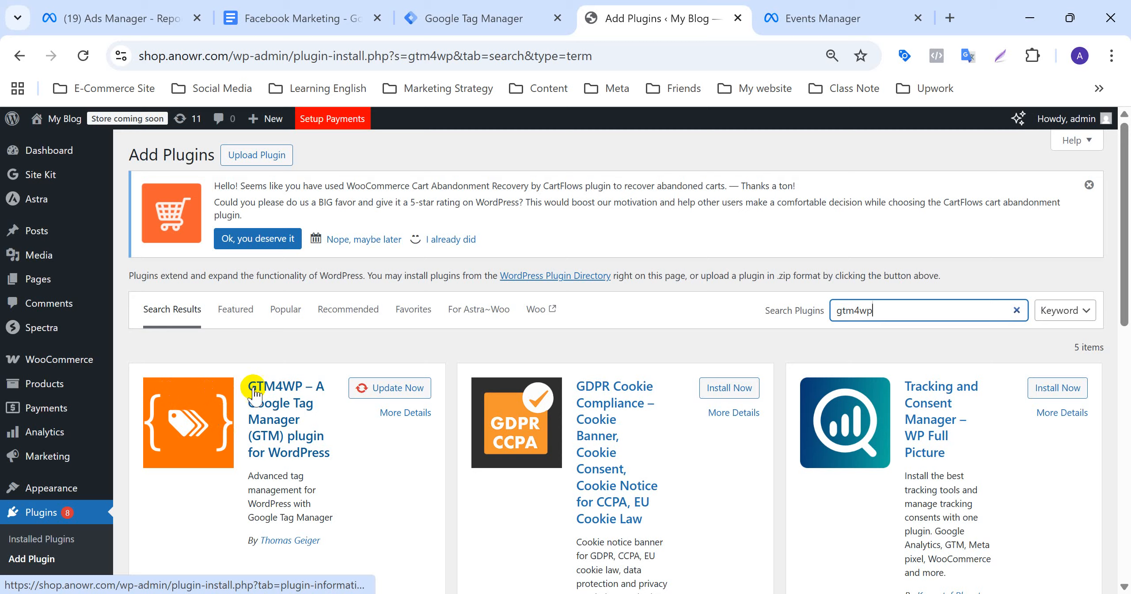
click(213, 408)
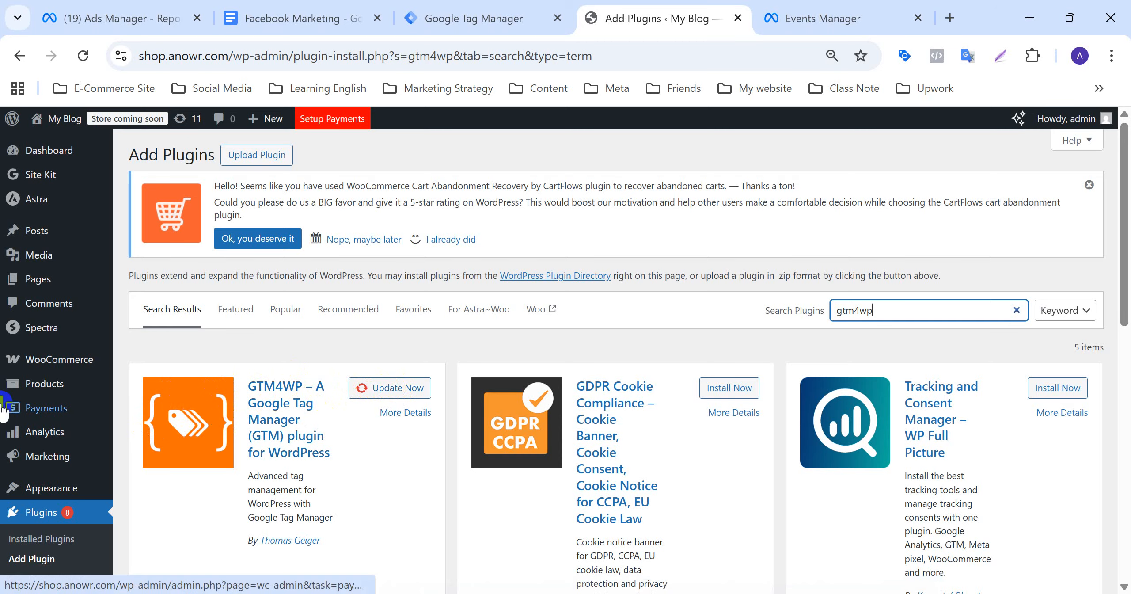
Step: Open the settings of the GTM4WP plugin from the site's installed plugins
click(41, 539)
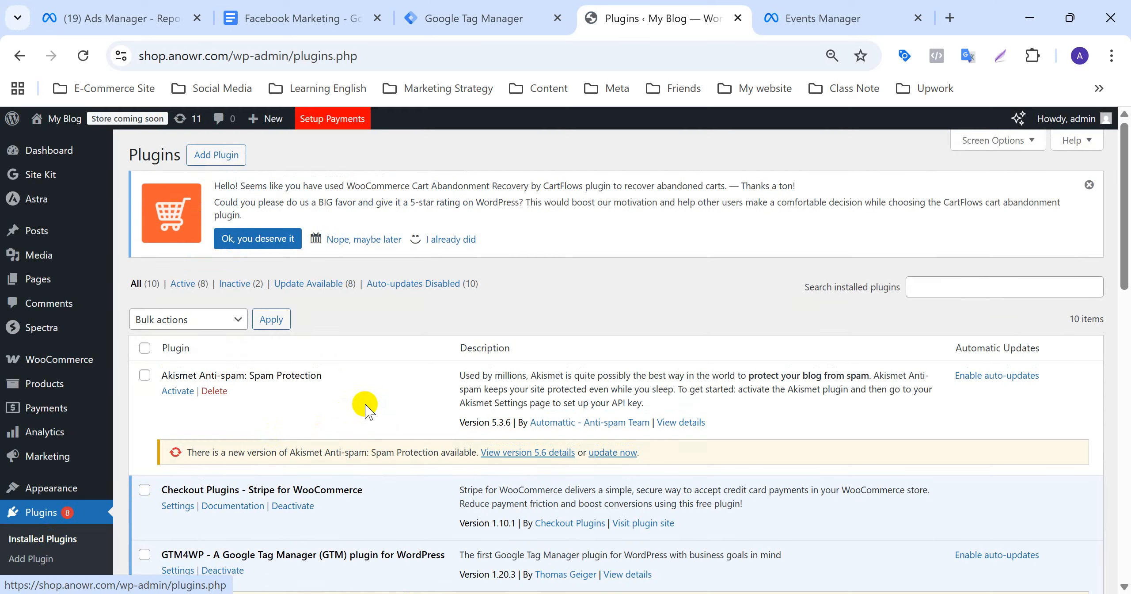
scroll(372, 400, down, 5)
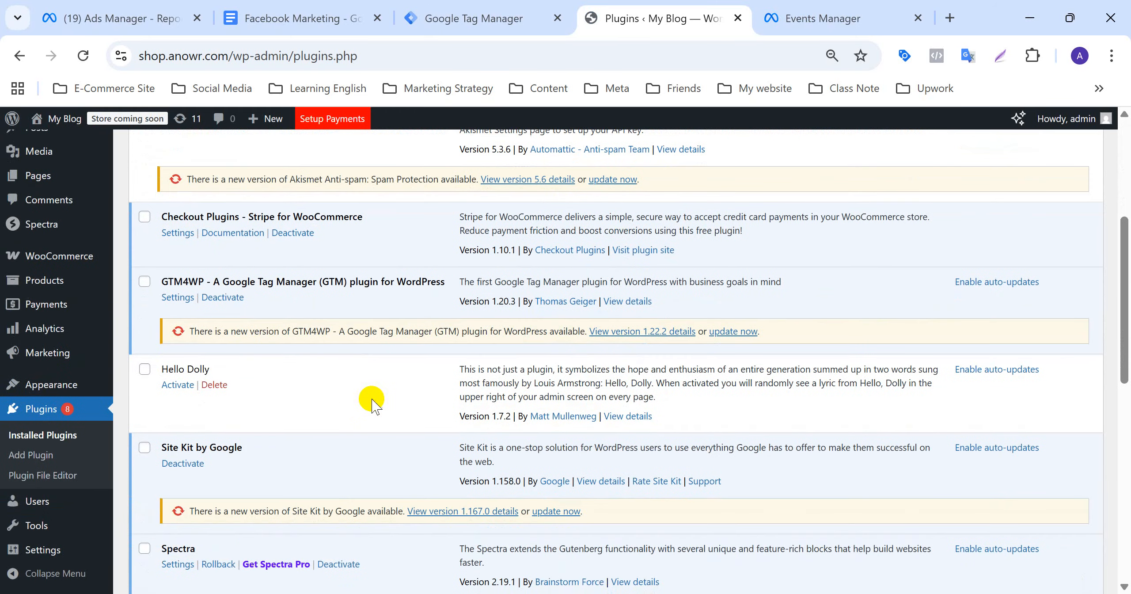
scroll(374, 394, up, 2)
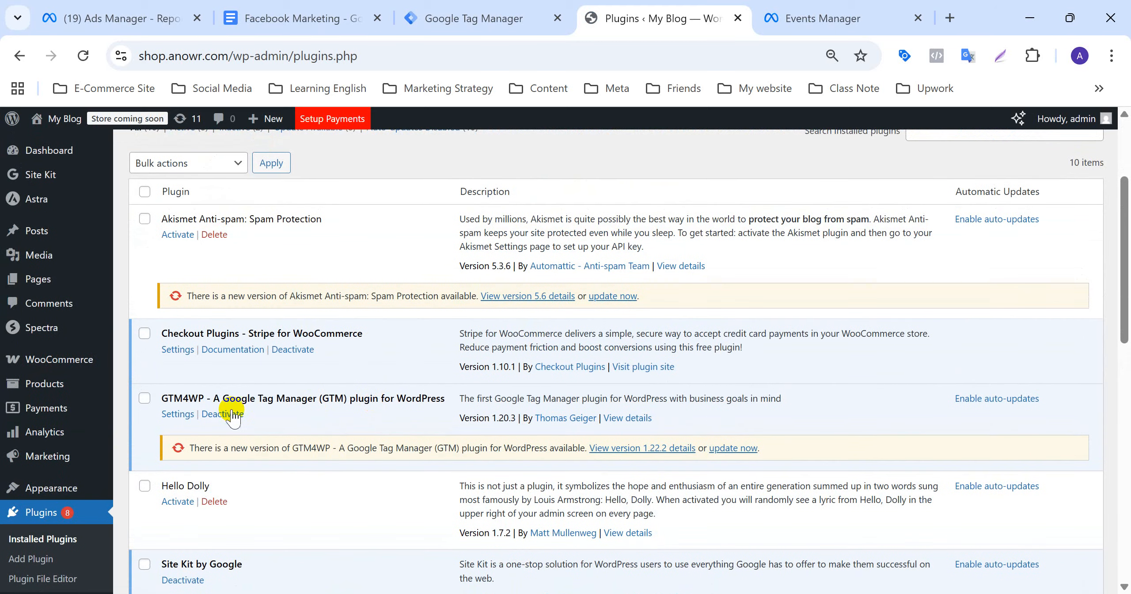
click(179, 416)
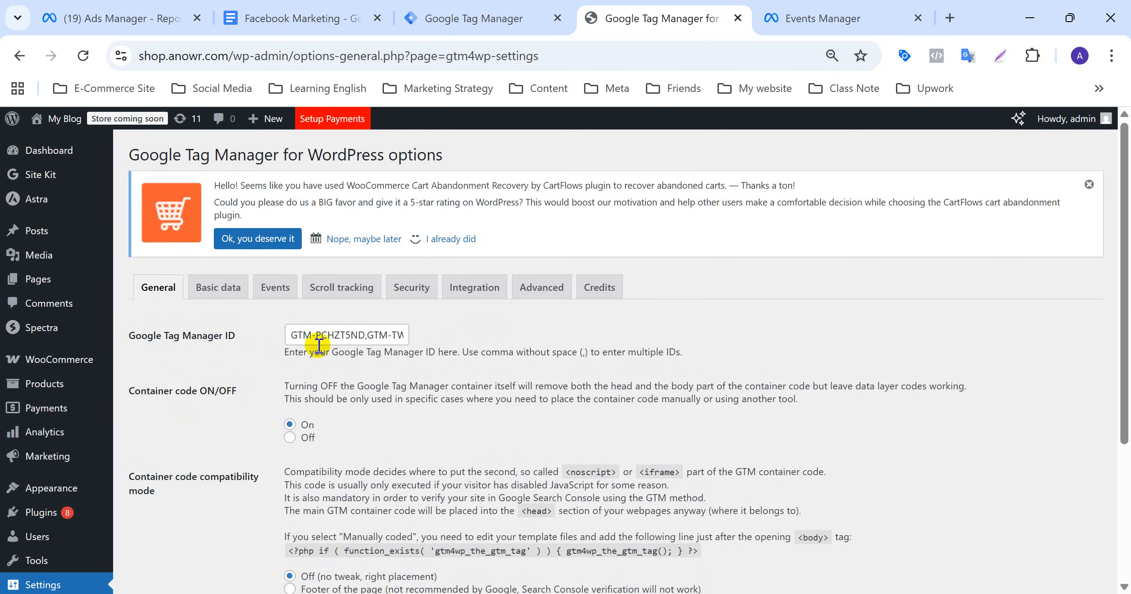
Step: Add a comma separator after the last ID in the plugin's Google Tag Manager ID field
click(357, 335)
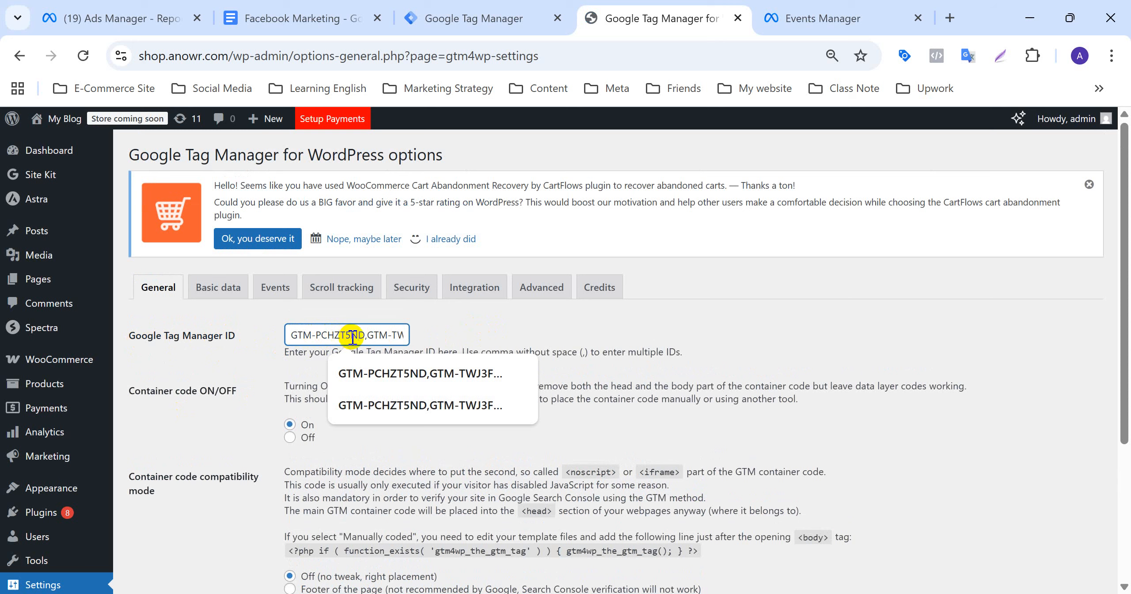
key(Right)
key(Right)
key(Right)
key(Right)
key(Right)
key(Right)
key(Right)
key(Right)
key(Right)
key(Right)
key(Right)
key(Right)
key(Right)
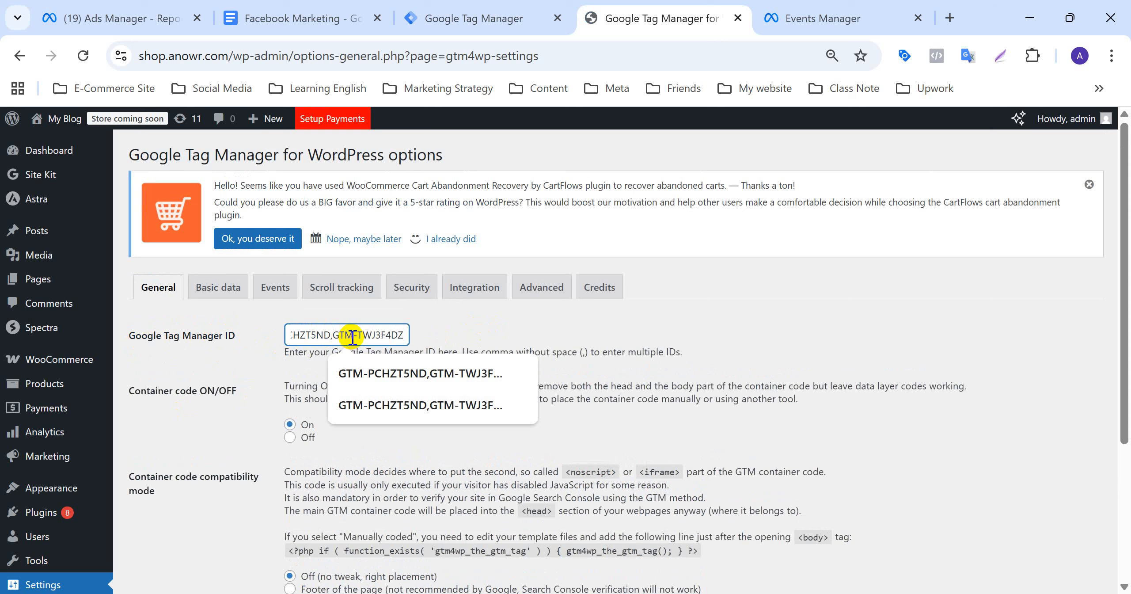
text(,)
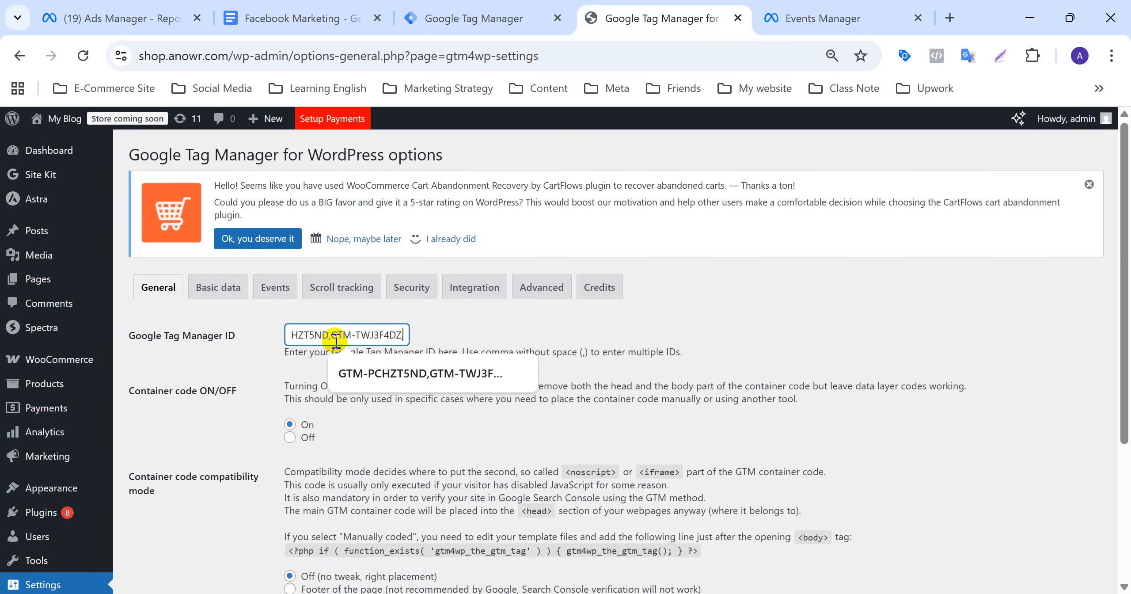
Step: Copy the FB Marketing Batch-4 container ID GTM-M7TV7FD7 from Tag Manager and append it to the plugin's Google Tag Manager ID list
click(474, 18)
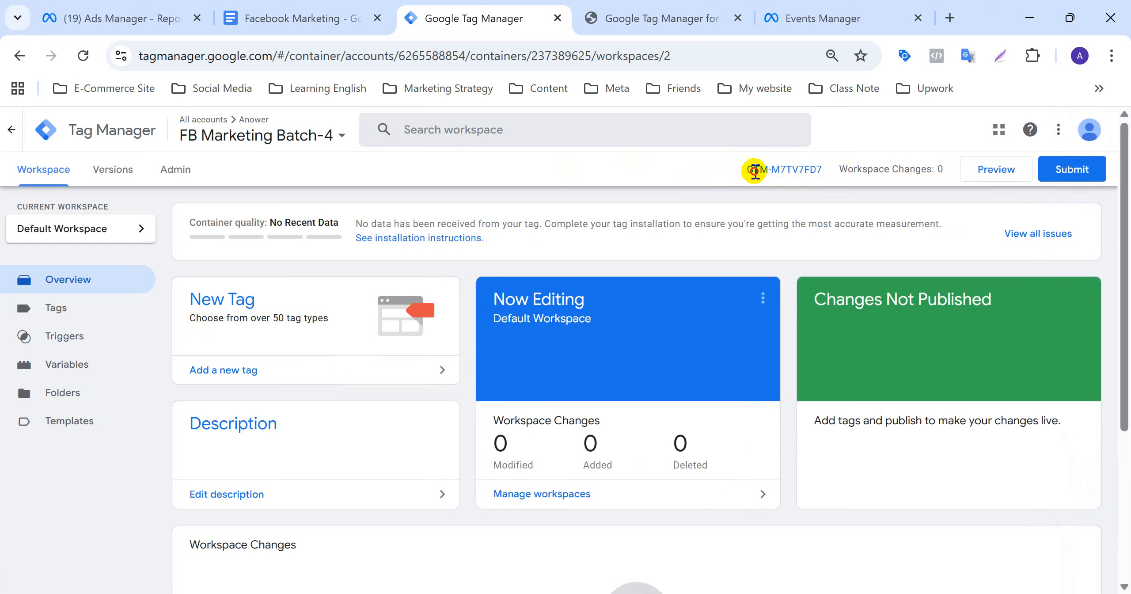
drag(751, 170, 827, 184)
key(ctrl+c)
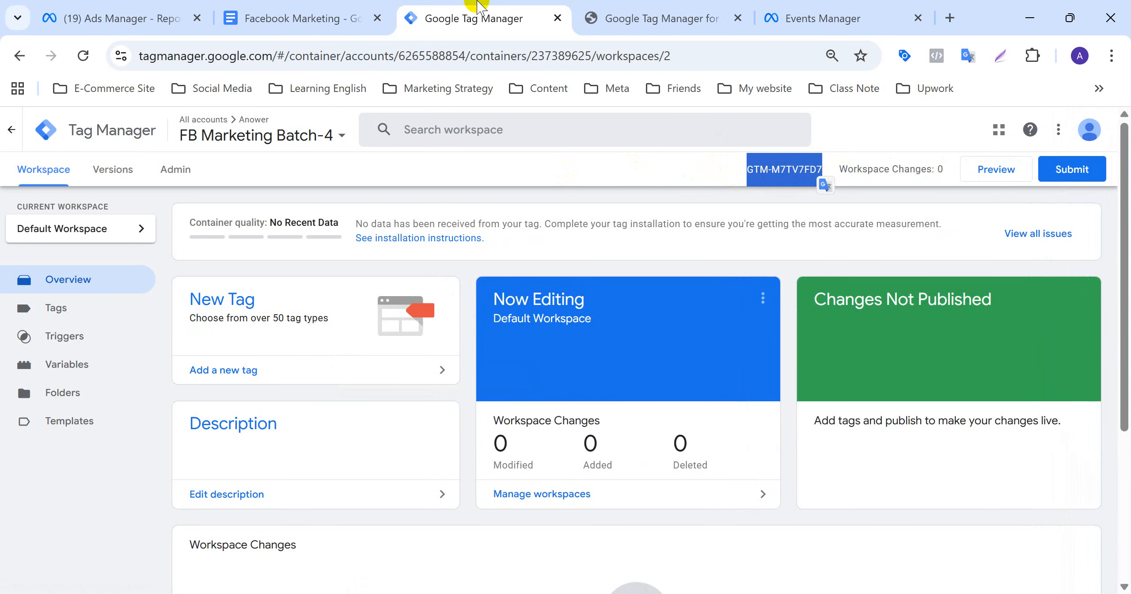
click(675, 7)
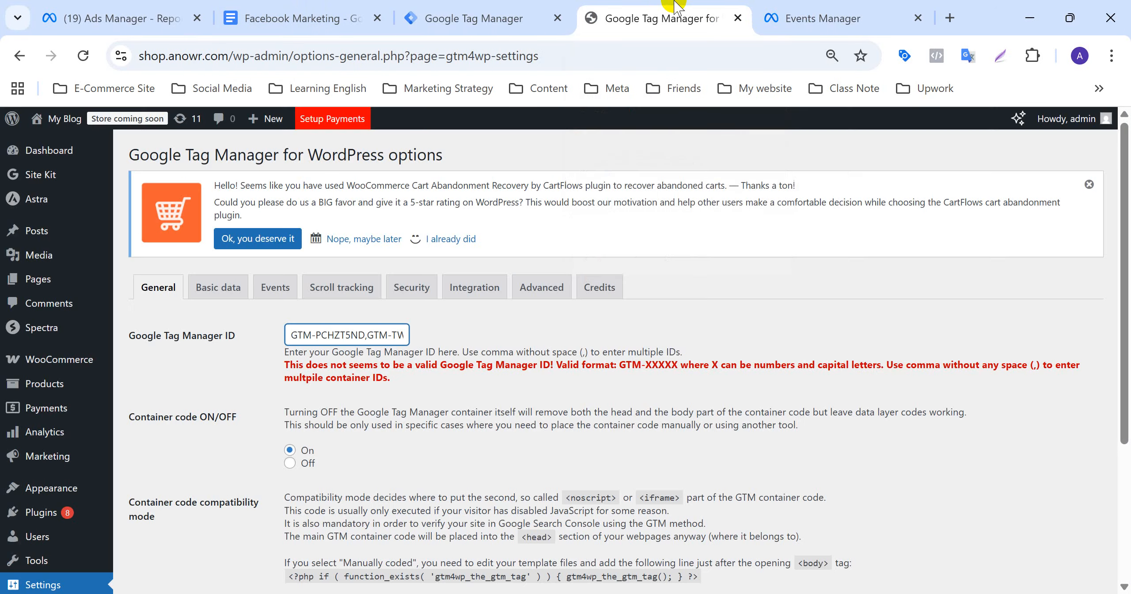
key(ctrl+v)
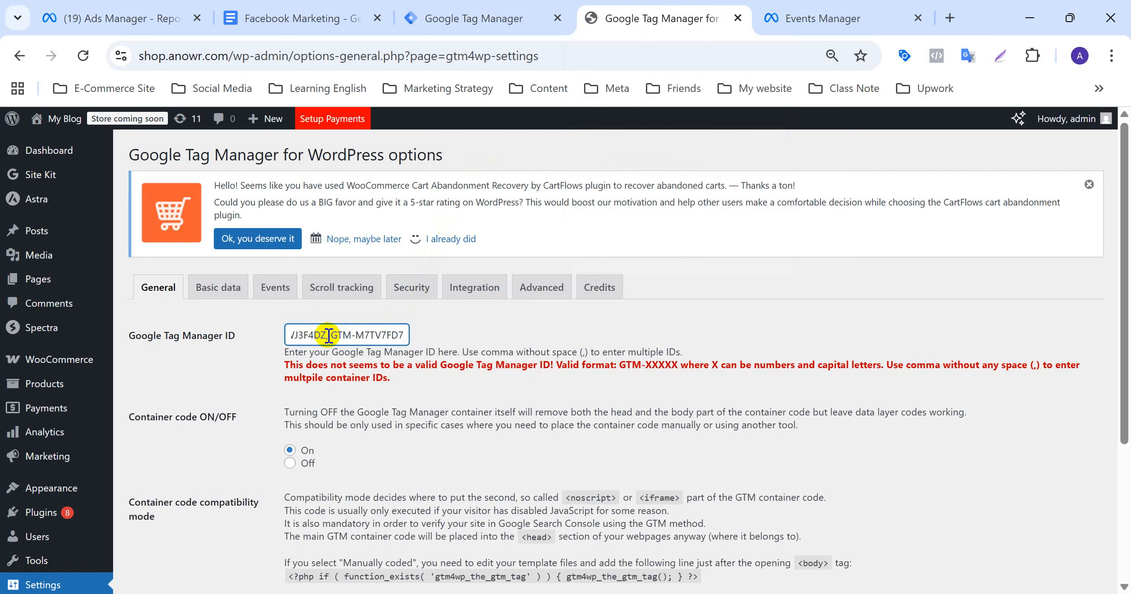
Step: Remove the space between the comma and GTM-M7TV7FD7 in the Google Tag Manager ID field
click(329, 335)
drag(328, 335, 312, 337)
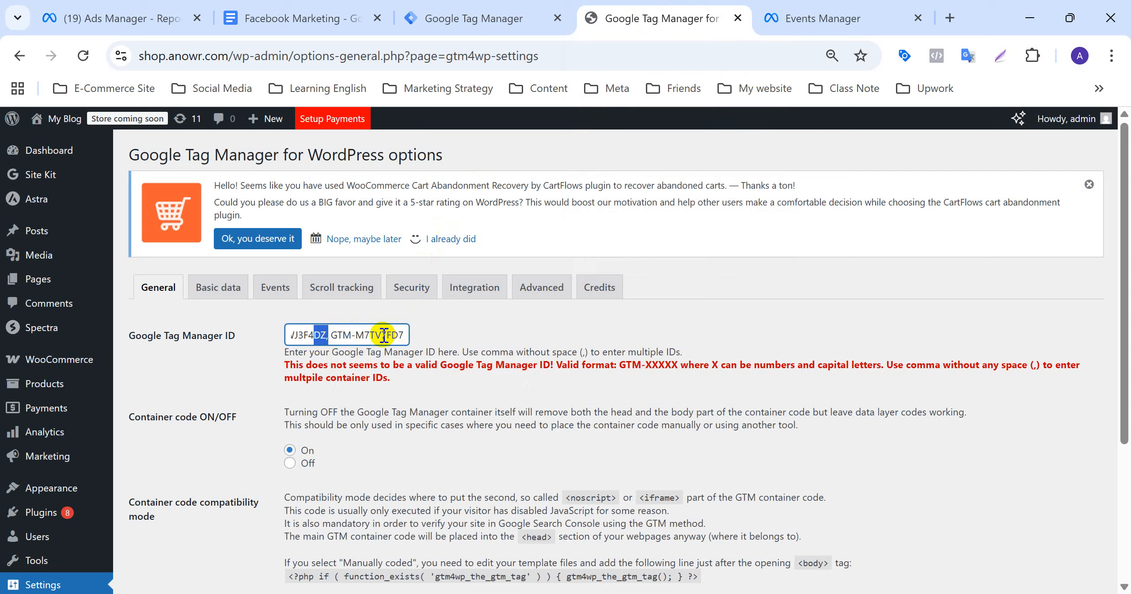
click(335, 336)
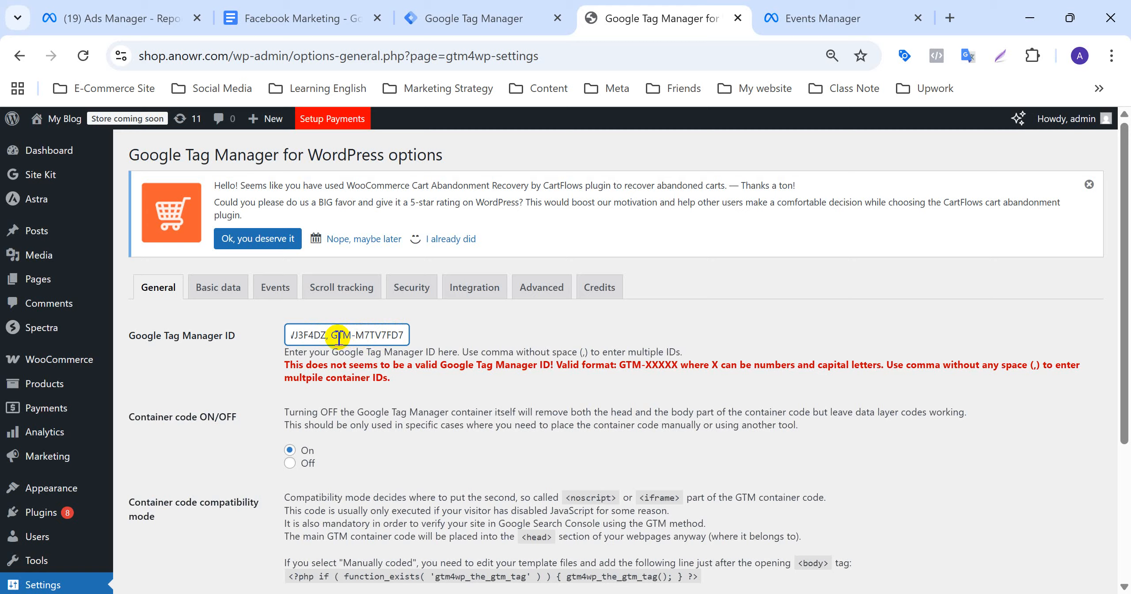
double_click(347, 336)
key(BackSpace)
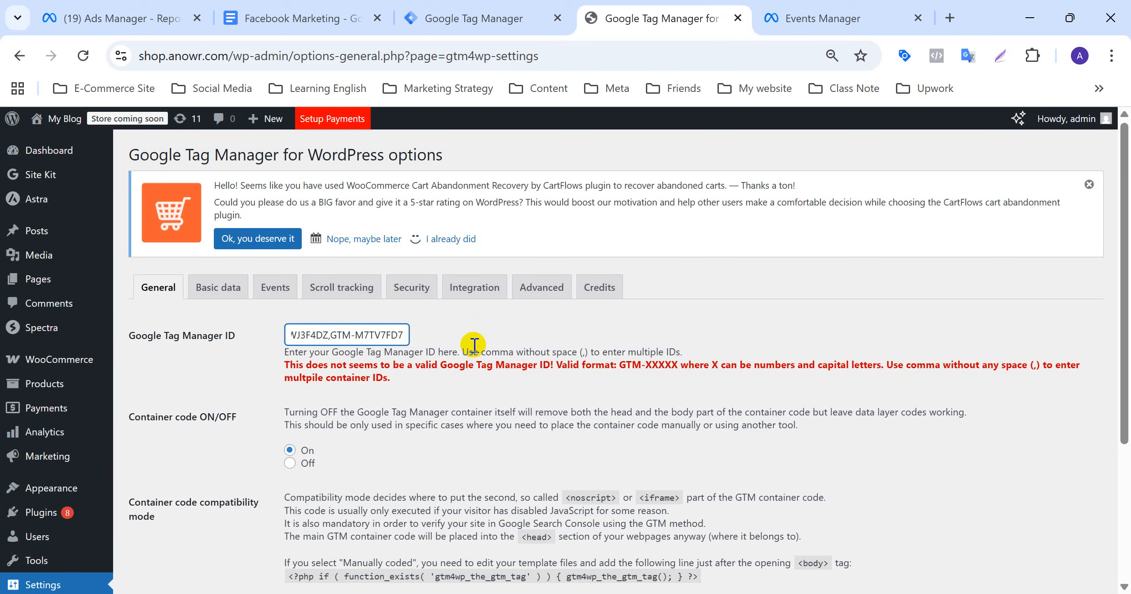
Step: Try the container code setting at Off, return it to On, and save the plugin's settings
scroll(463, 348, down, 2)
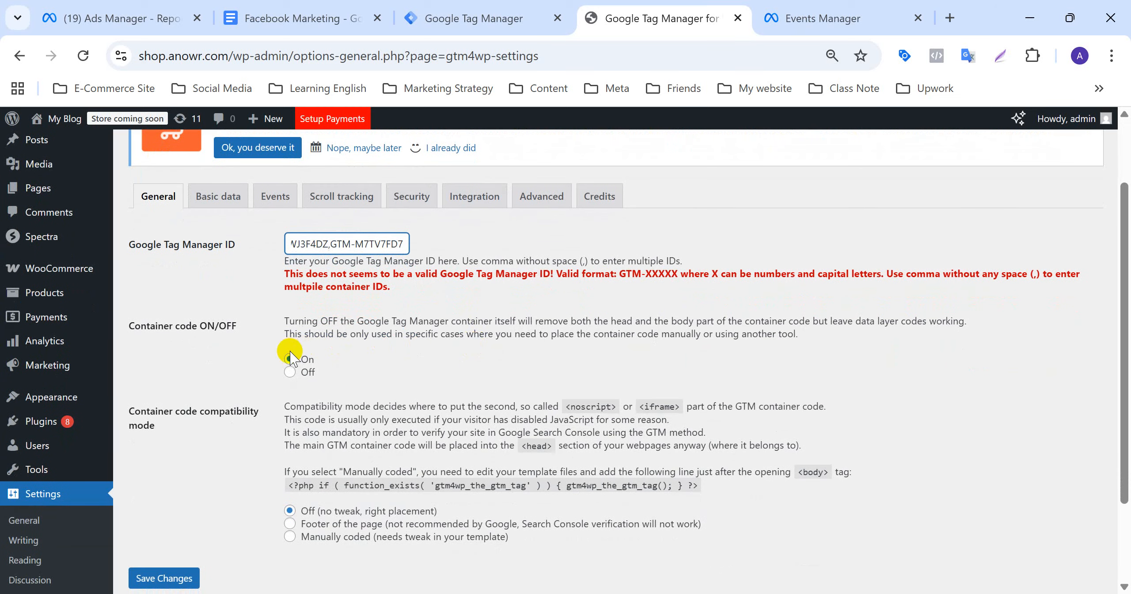
click(290, 375)
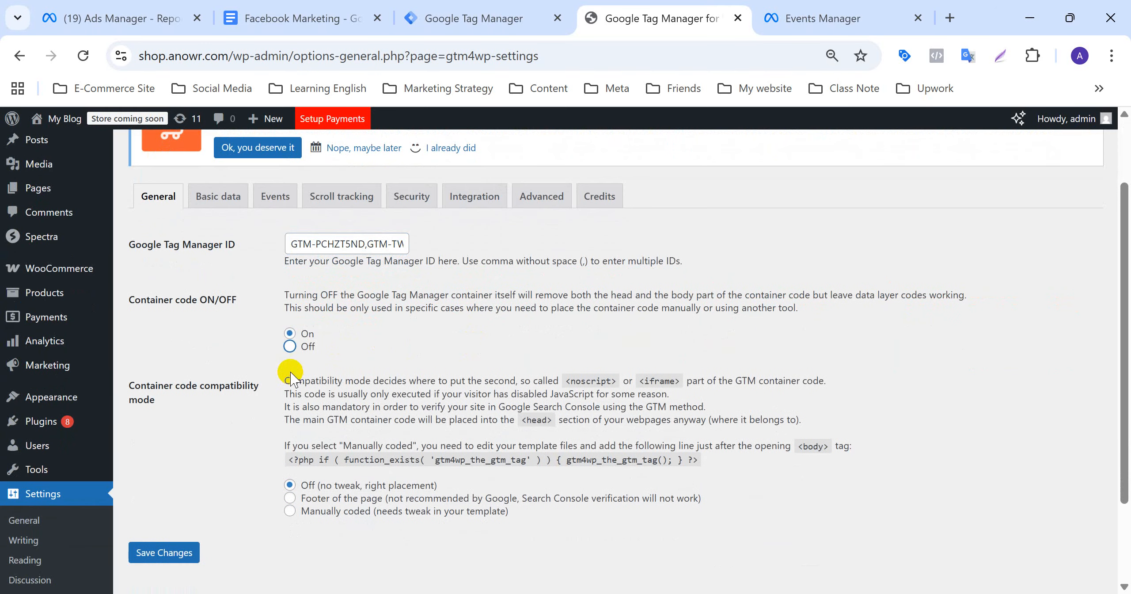
click(290, 346)
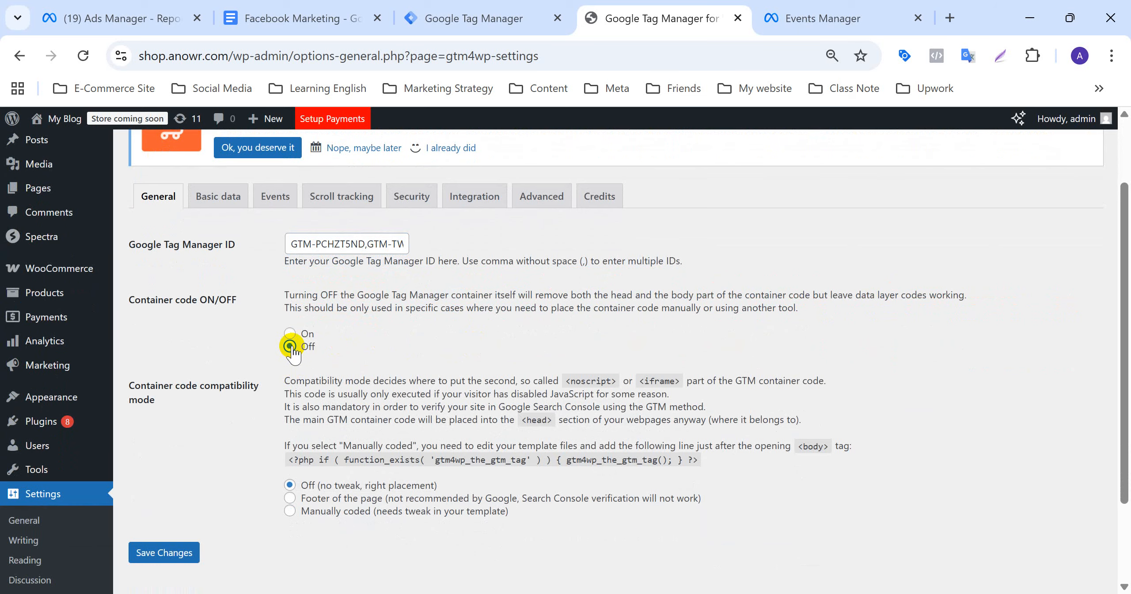
click(290, 334)
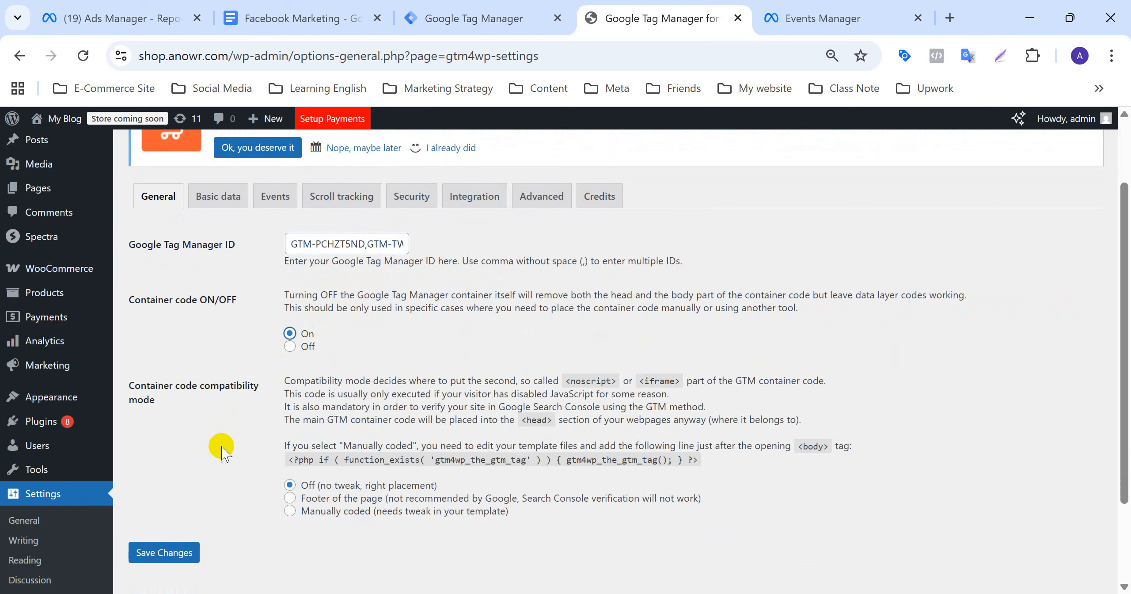
scroll(219, 451, down, 2)
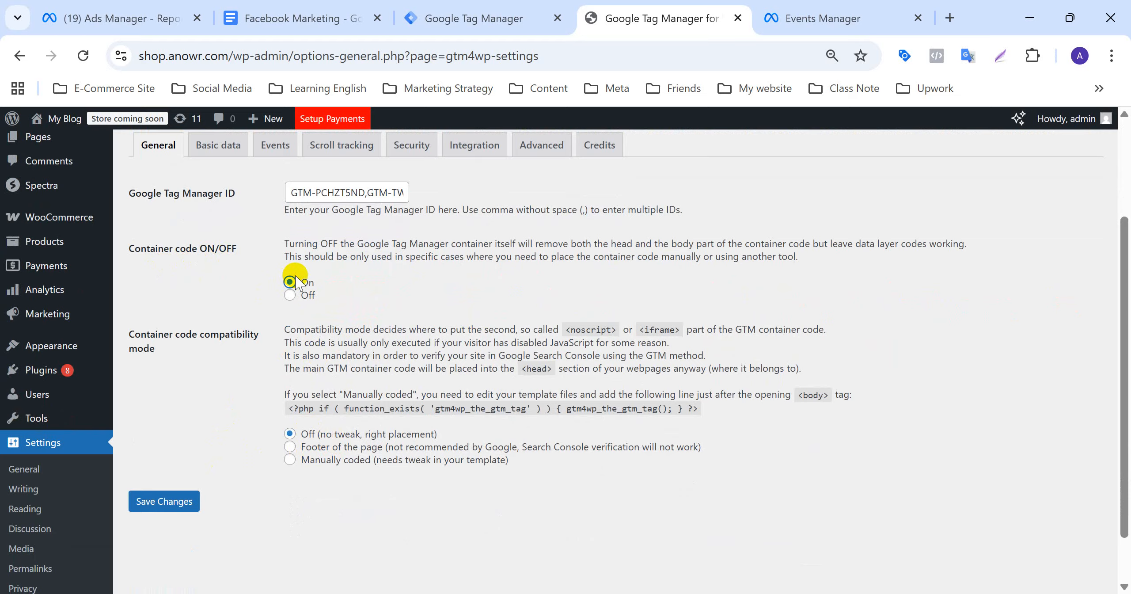
click(171, 504)
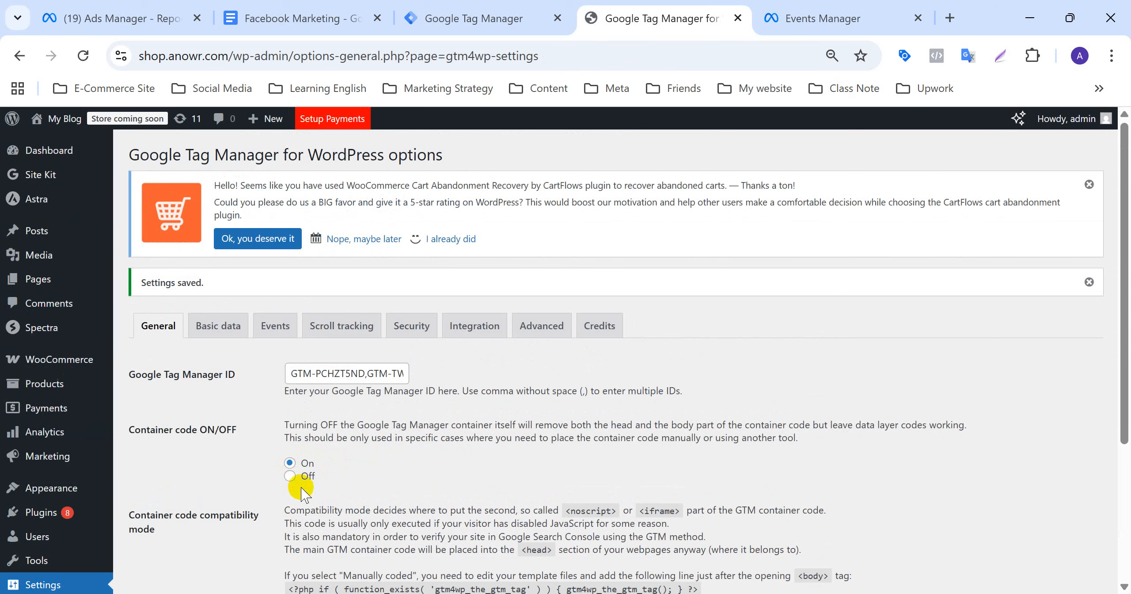
scroll(440, 440, down, 3)
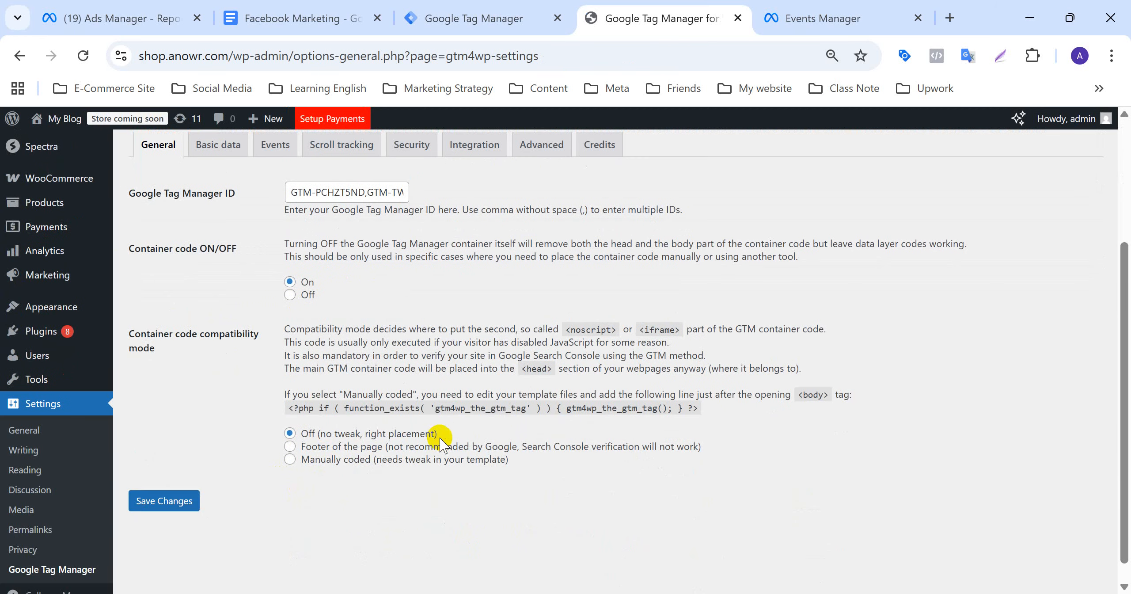
click(153, 504)
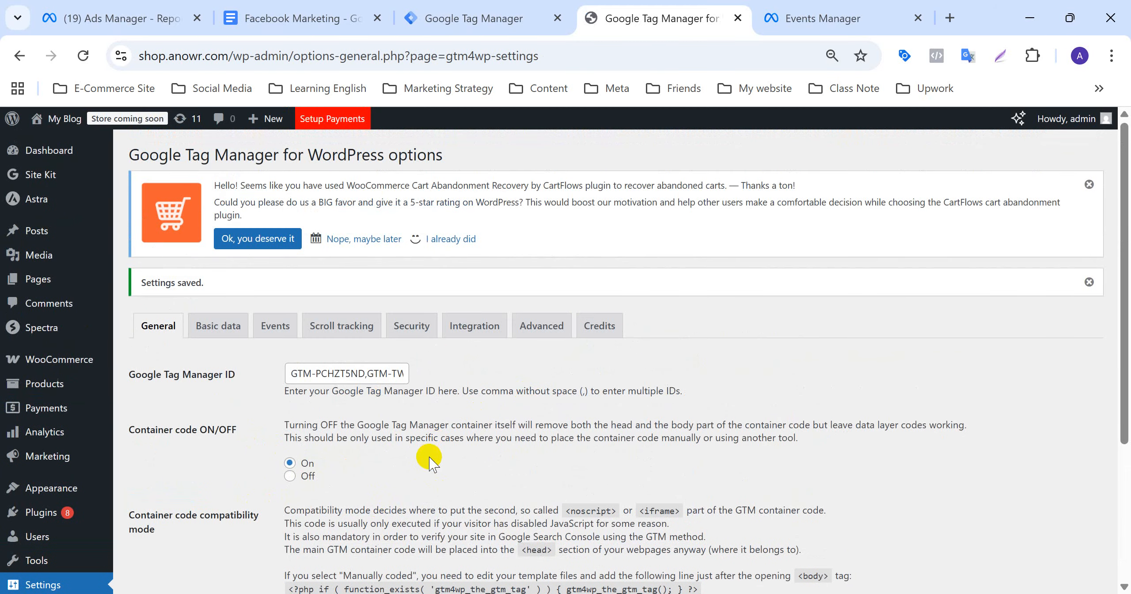
Step: Open the Community Template Gallery for tag templates in the FB Marketing Batch-4 container and start a template search
click(474, 18)
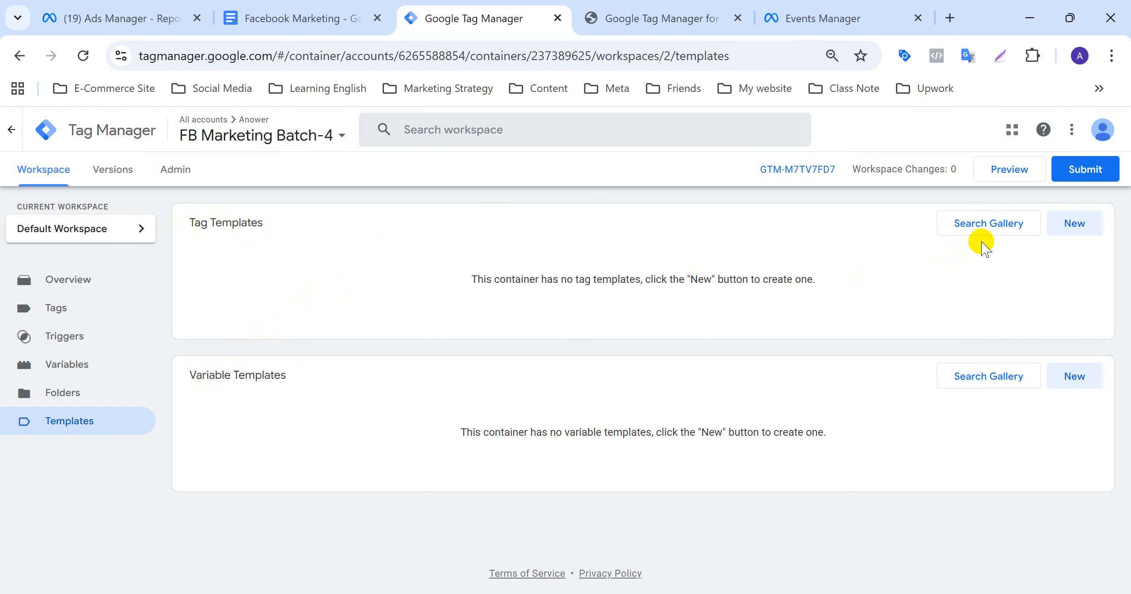
click(999, 227)
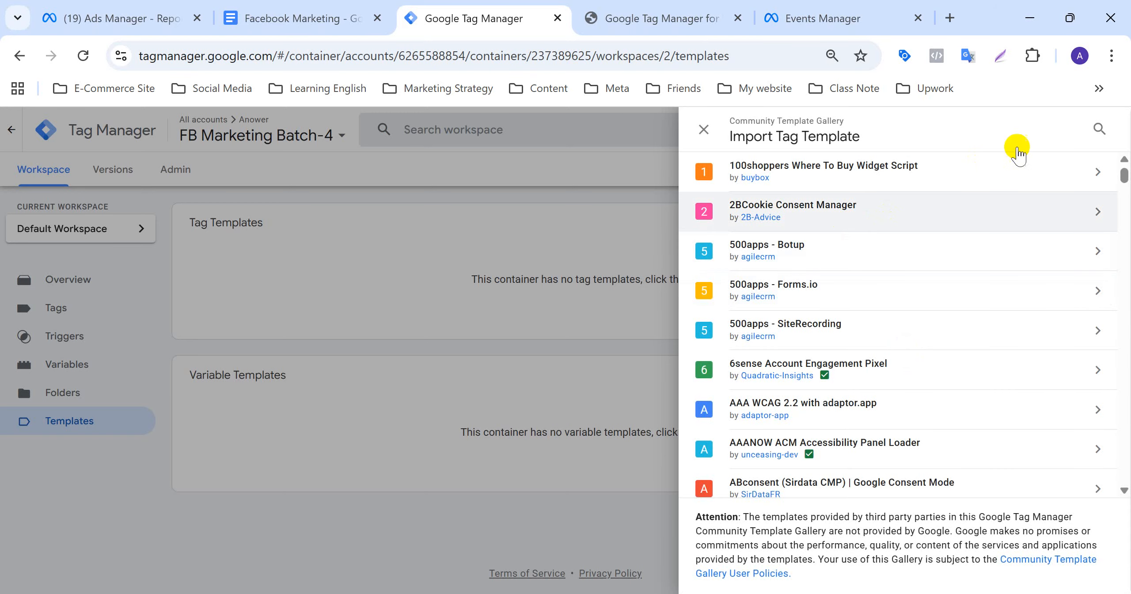
click(1099, 128)
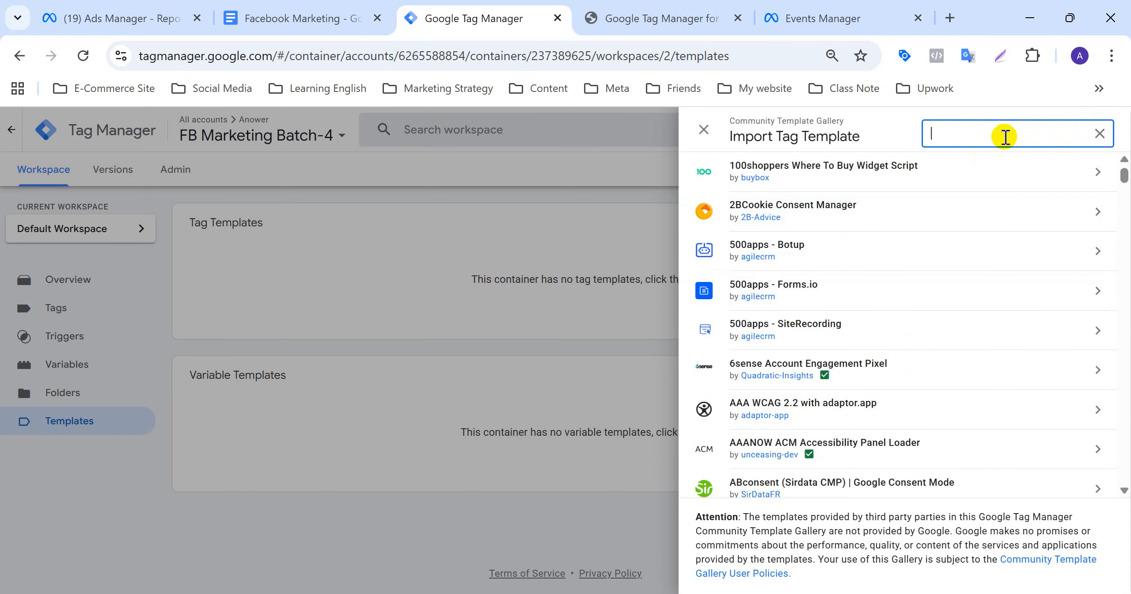